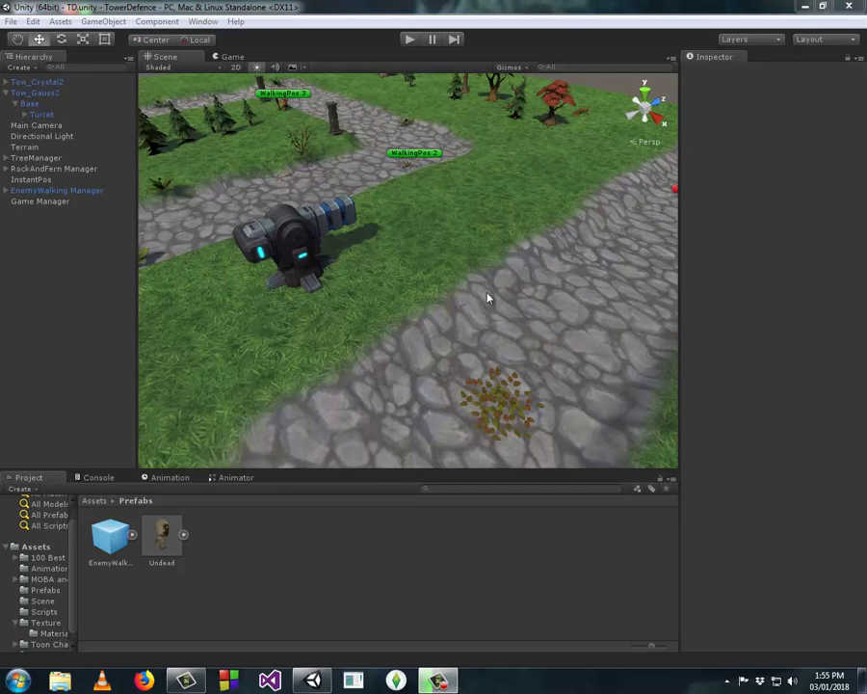
Orbit and zoom the Scene view to look down on the turret and the paths toward InstantPos
mouse_move(487, 294)
right_mouse_down()
mouse_move(395, 293)
mouse_move(463, 331)
right_mouse_up()
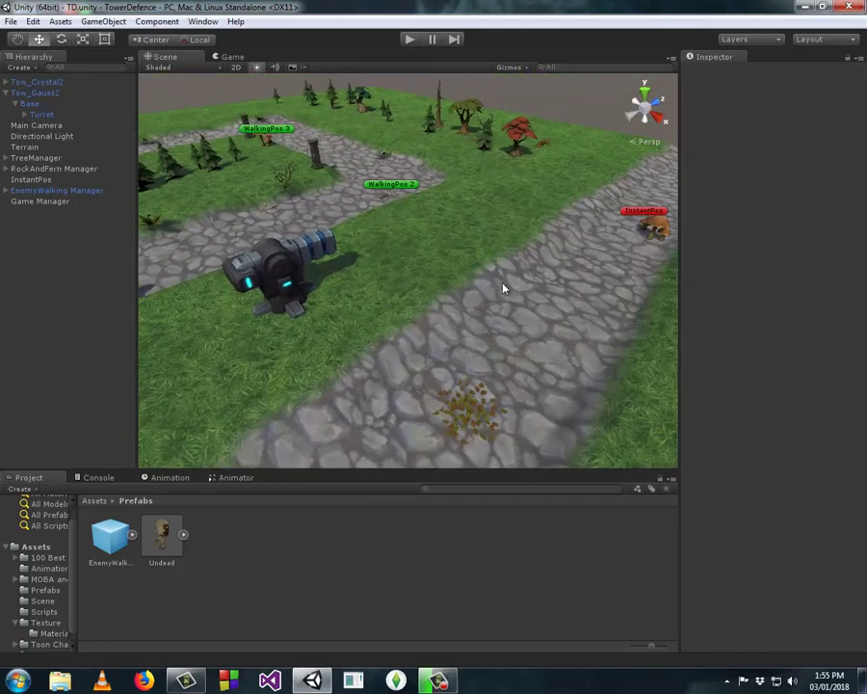
scroll(464, 331, "down", 3)
scroll(463, 328, "down", 2)
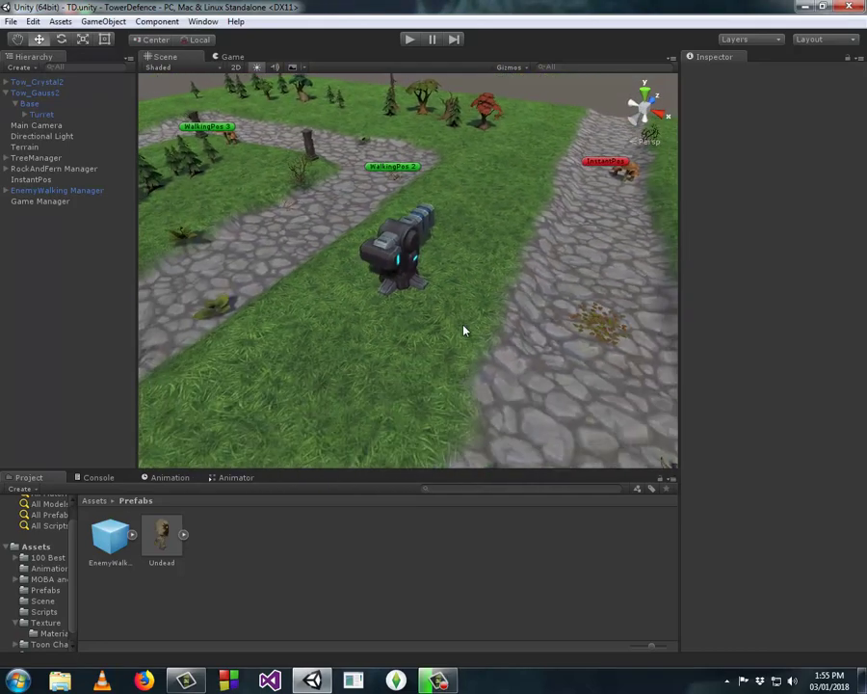
scroll(462, 329, "down", 1)
scroll(451, 332, "down", 1)
mouse_move(445, 331)
right_mouse_down()
mouse_move(516, 354)
mouse_move(539, 402)
right_mouse_up()
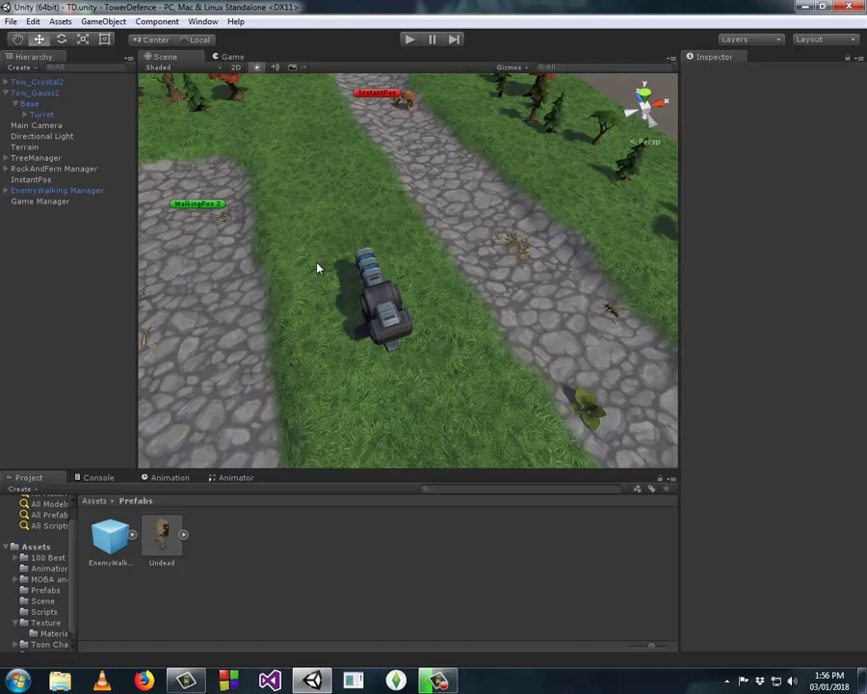
scroll(317, 269, "down", 2)
scroll(317, 269, "down", 2)
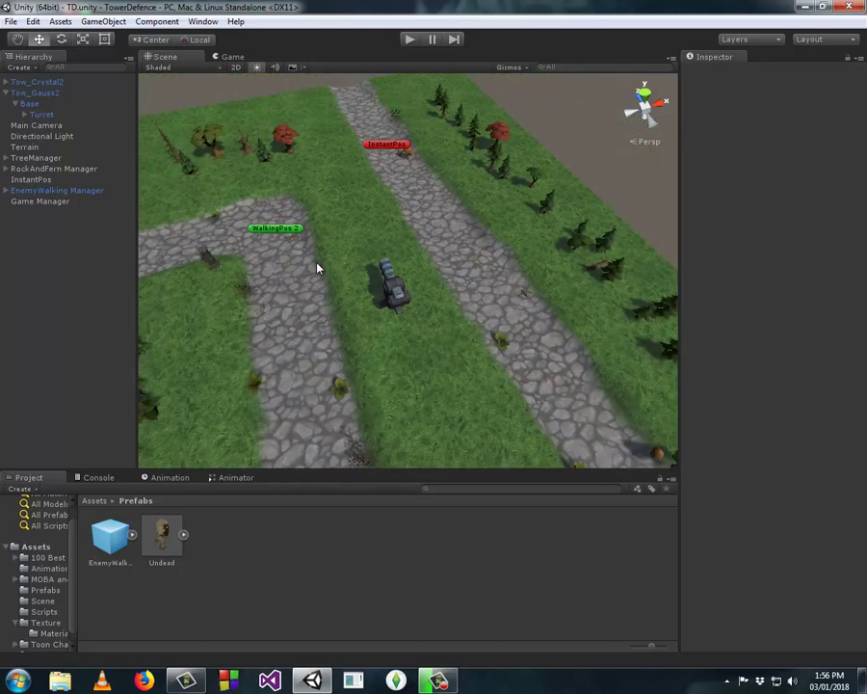
scroll(317, 269, "down", 2)
scroll(317, 269, "up", 5)
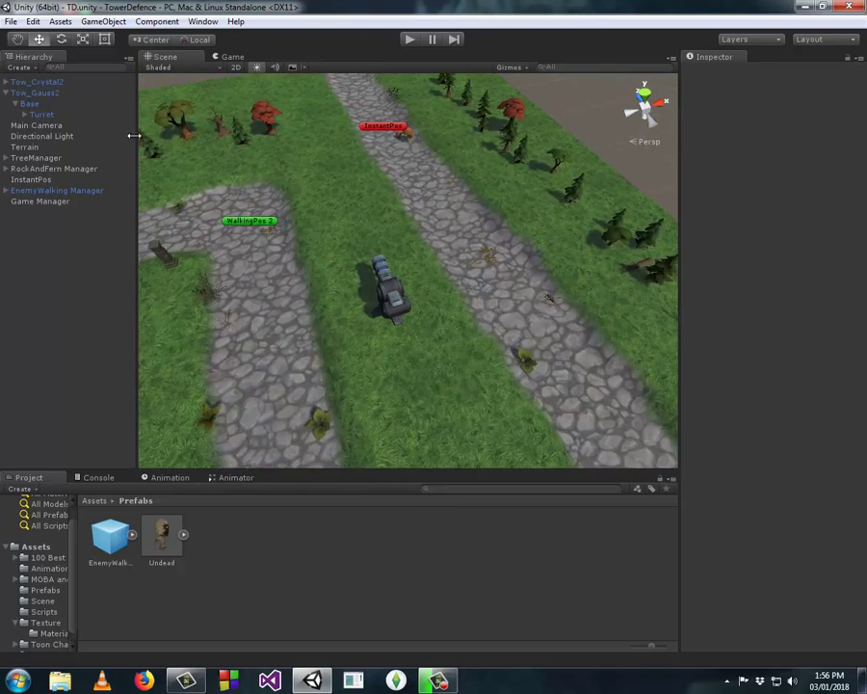
Create a default 3D Sphere object in the scene from the GameObject menu
left_click(100, 21)
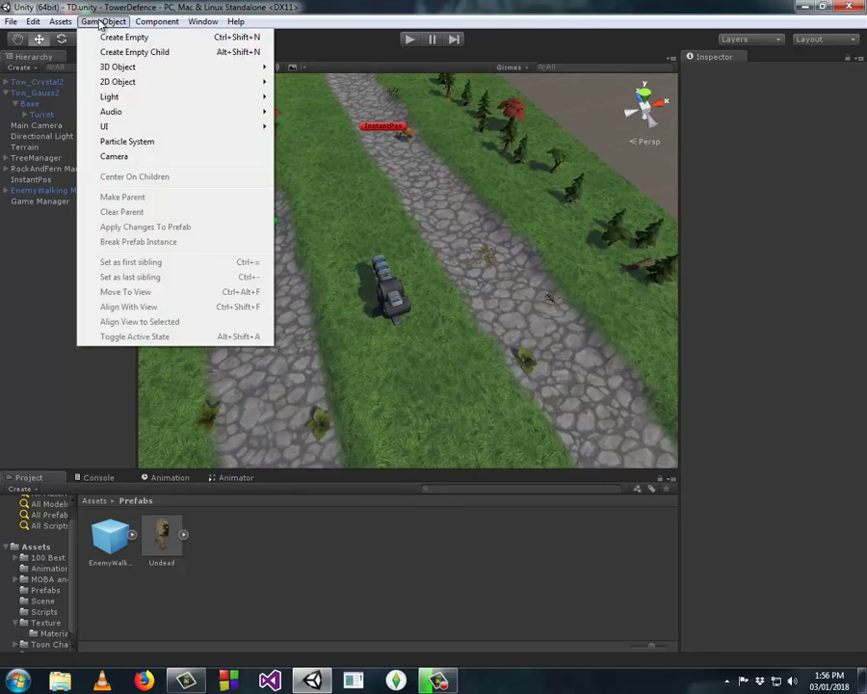
mouse_move(159, 77)
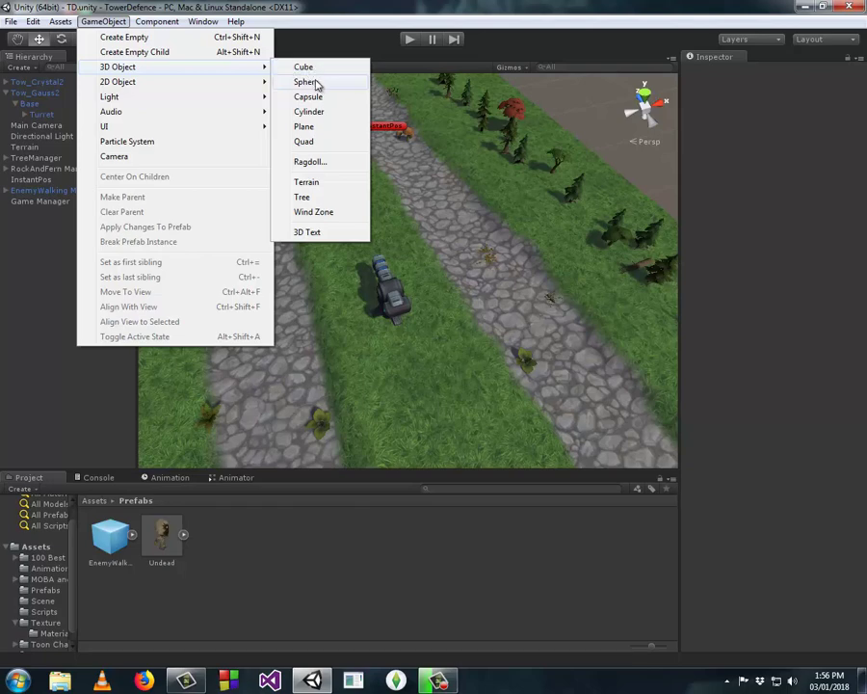
left_click(306, 82)
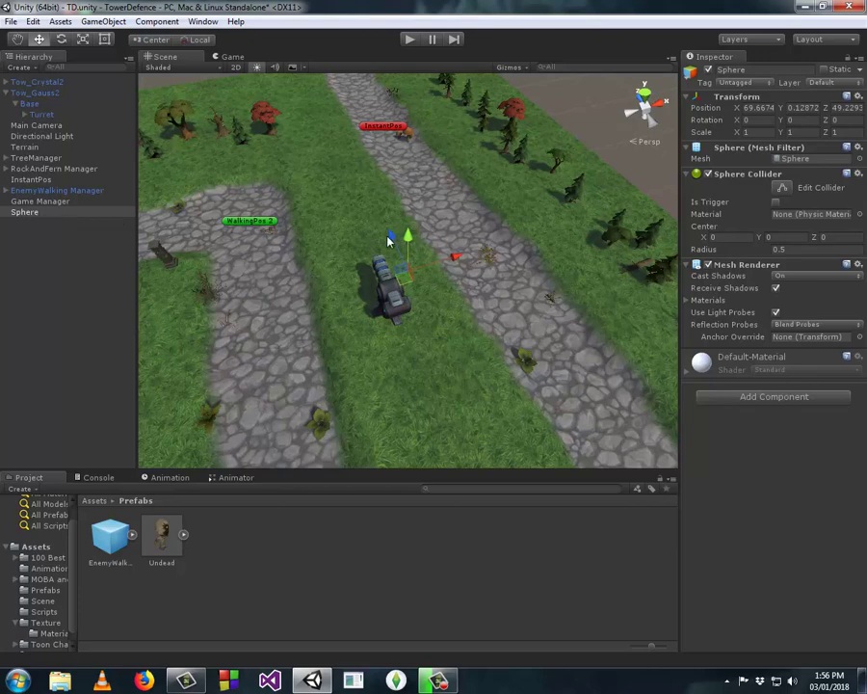
Raise the sphere to position 73.31, 6.32, 49.23 above the path and frame it in view
mouse_move(409, 250)
left_mouse_down()
mouse_move(409, 212)
mouse_move(493, 223)
left_mouse_up()
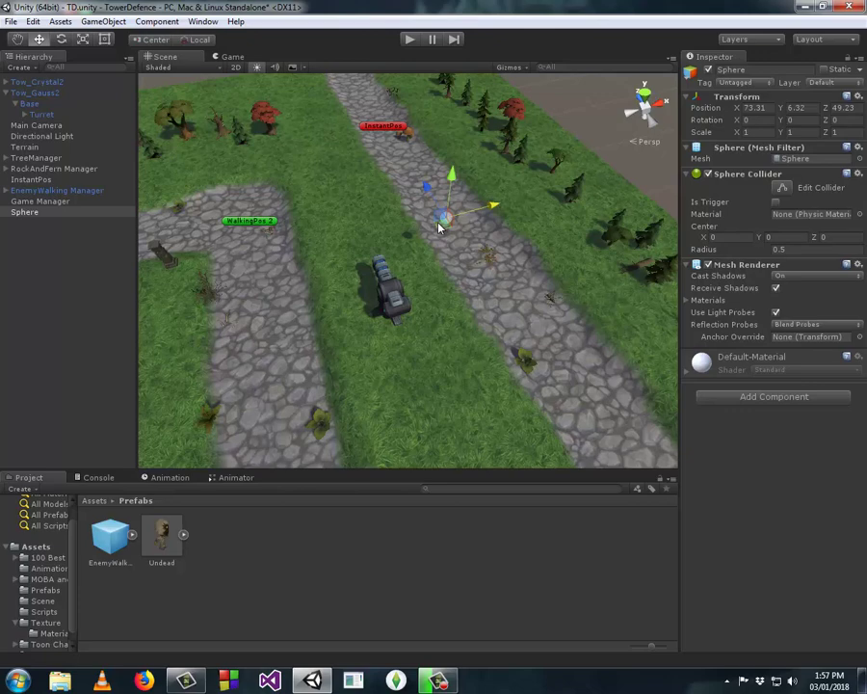
mouse_move(439, 227)
right_mouse_down()
mouse_move(510, 276)
mouse_move(529, 271)
right_mouse_up()
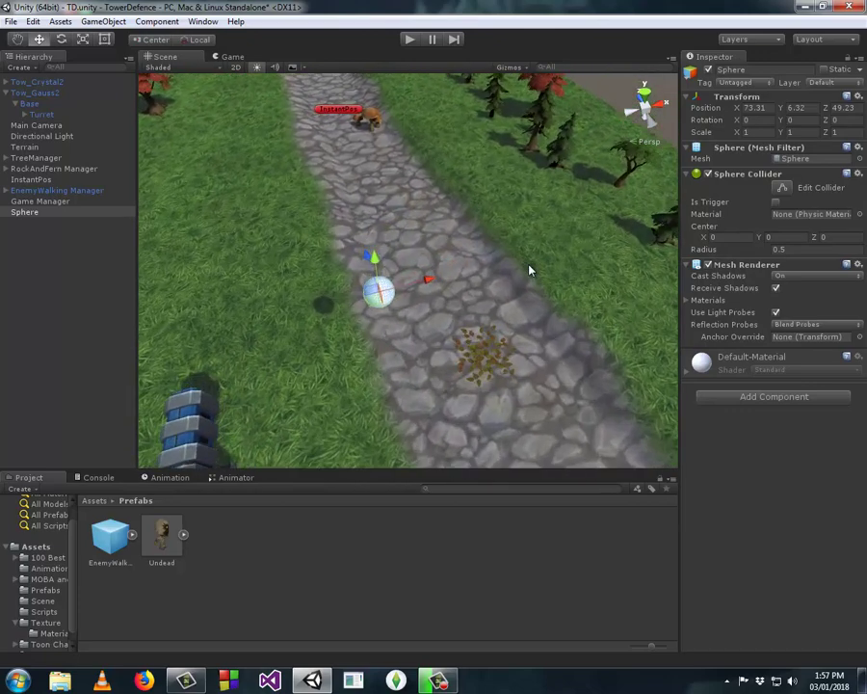
key("Down")
key("Down")
key("Down")
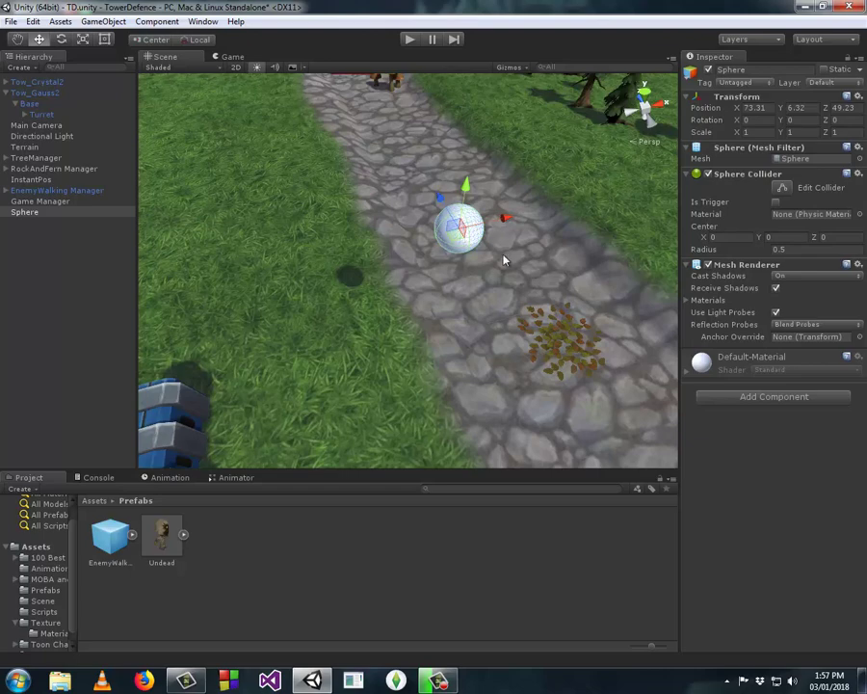
right_click_drag(503, 260, 408, 227)
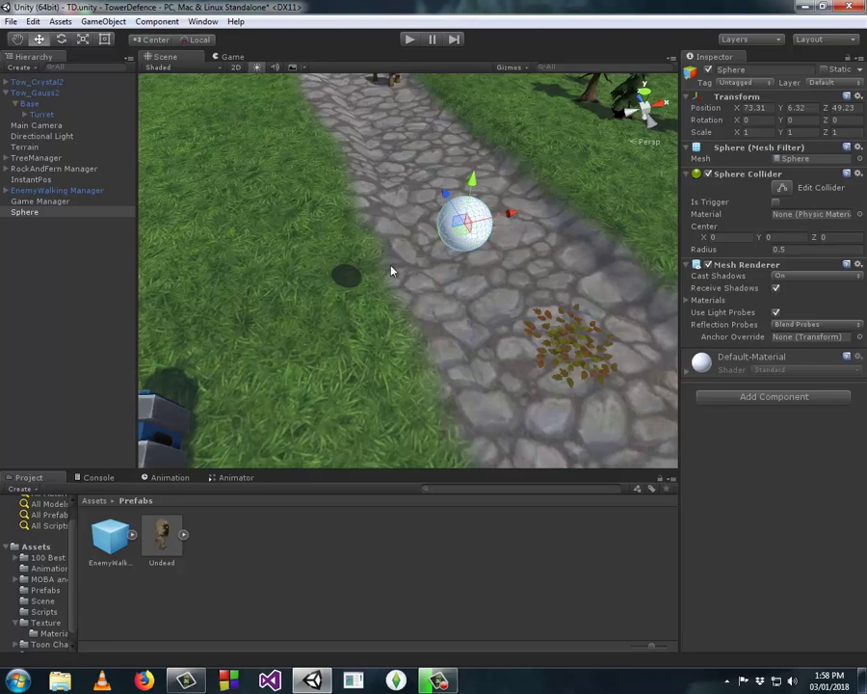
mouse_move(349, 222)
right_mouse_down()
mouse_move(370, 270)
mouse_move(474, 304)
right_mouse_up()
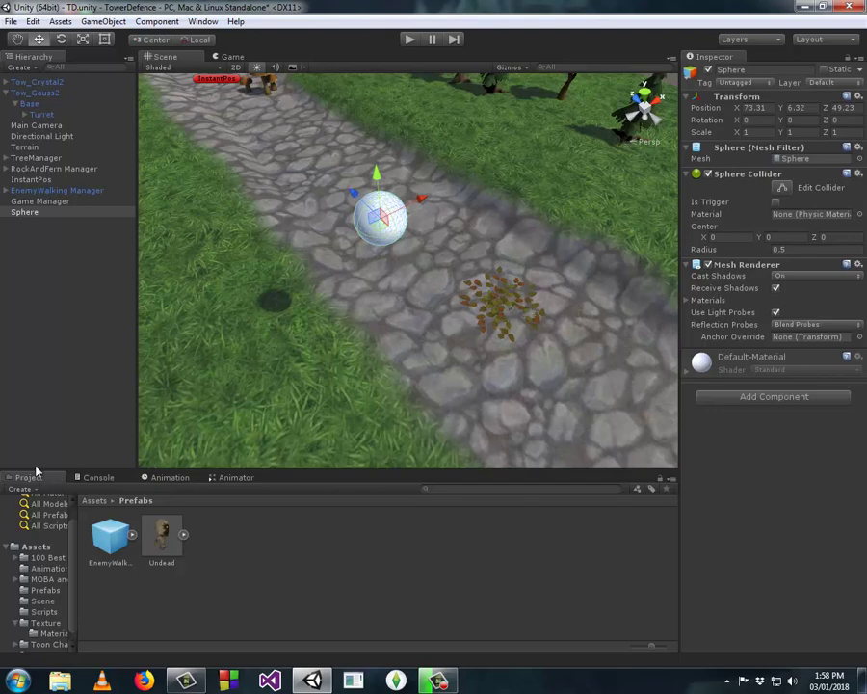
Open the Texture folder under Assets and select the sandy yellow texture
left_click(37, 546)
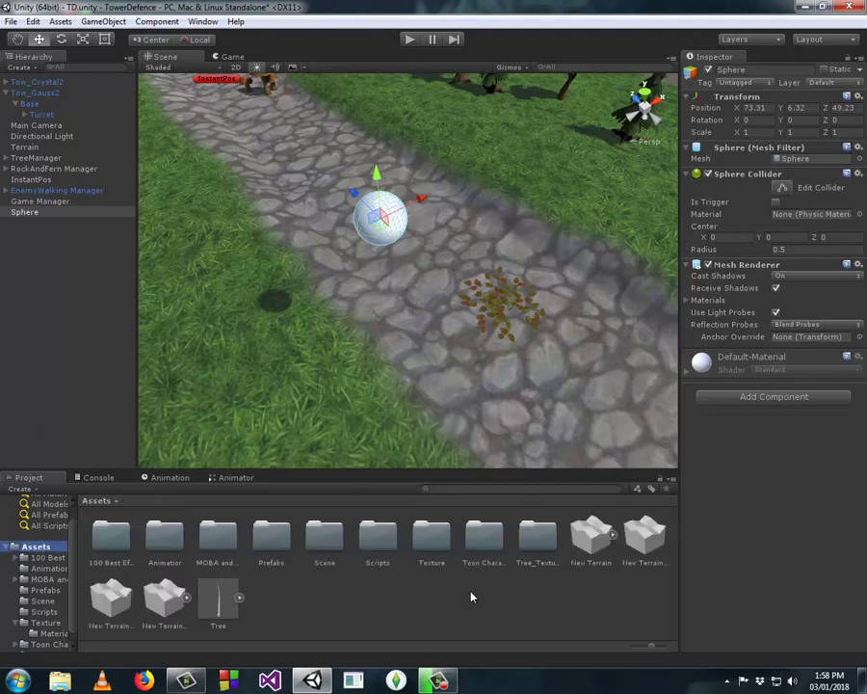
left_click(434, 552)
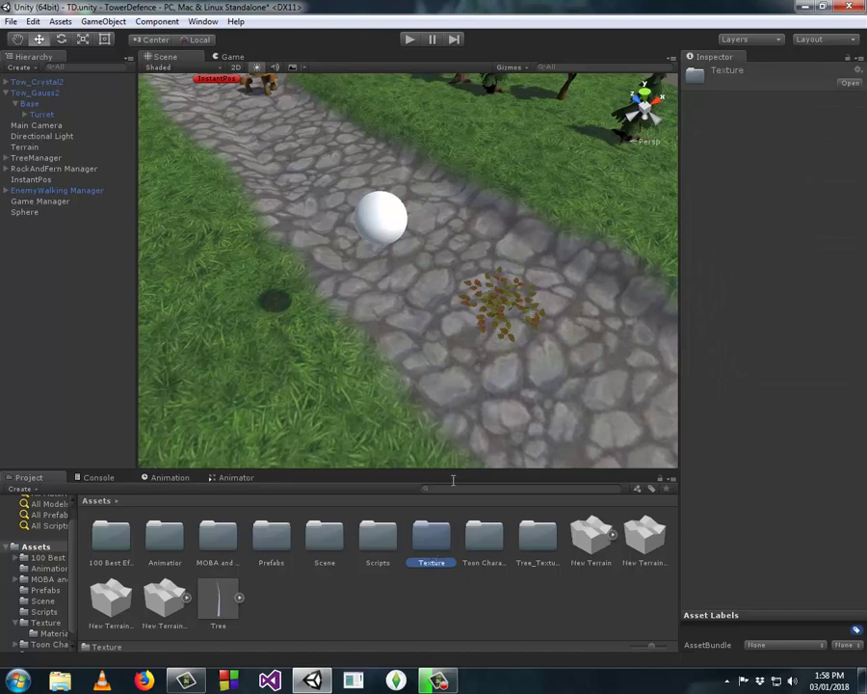
double_click(434, 540)
left_click(163, 537)
left_click(270, 544)
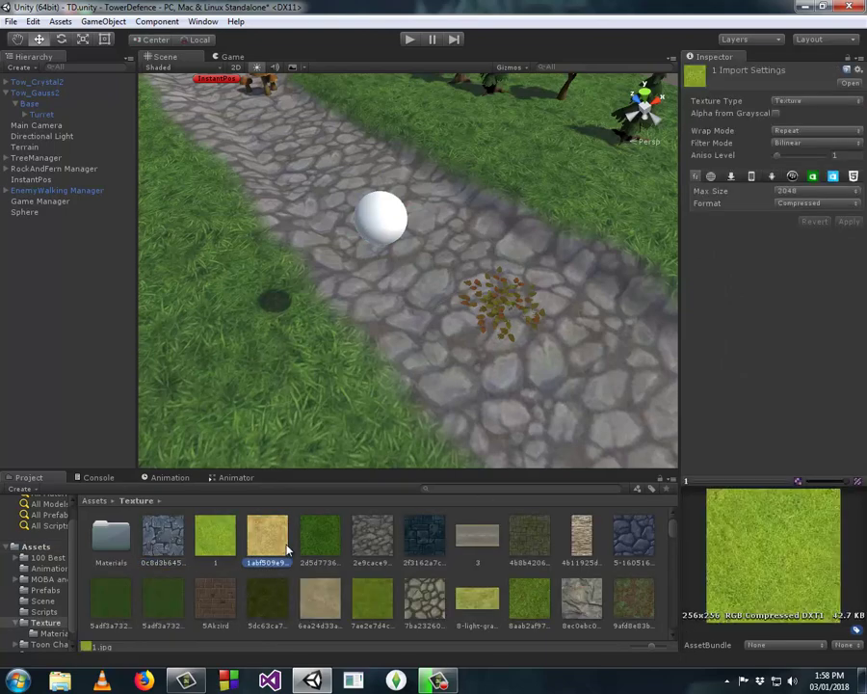
Delete the Materials folder inside Texture, then begin renaming the Sphere
scroll(287, 550, "down", 2)
scroll(304, 555, "down", 5)
scroll(309, 556, "down", 10)
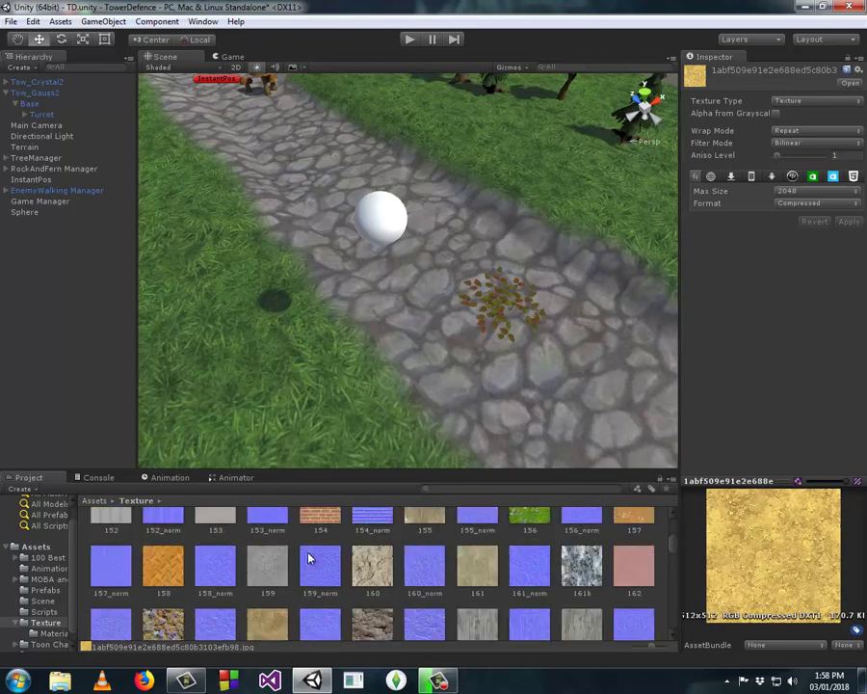
scroll(309, 557, "down", 2)
scroll(308, 557, "down", 3)
scroll(308, 557, "down", 5)
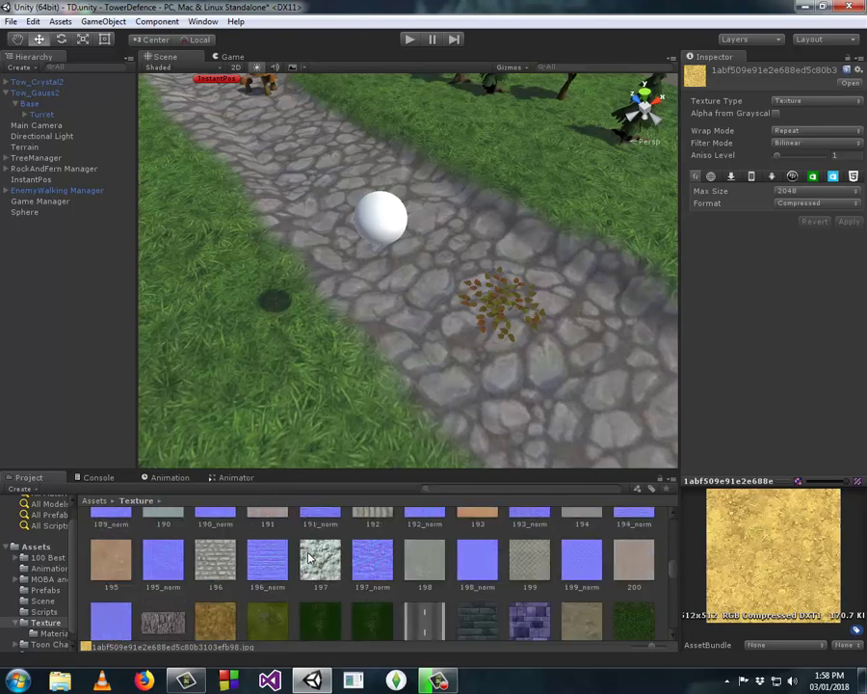
scroll(309, 557, "down", 3)
scroll(309, 557, "up", 3)
scroll(308, 557, "down", 5)
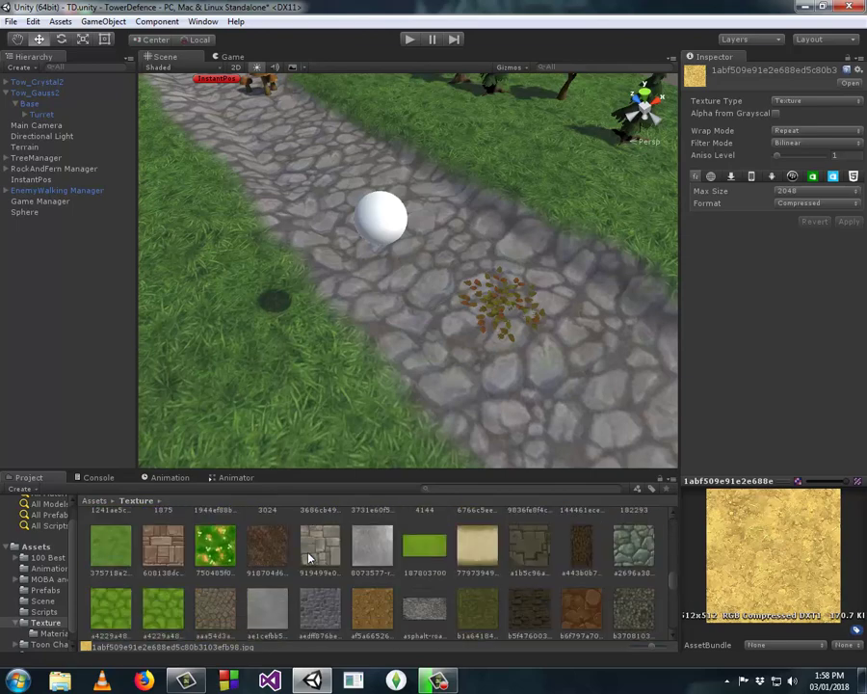
scroll(308, 557, "down", 5)
scroll(308, 557, "down", 5)
scroll(308, 557, "down", 5)
scroll(309, 557, "down", 5)
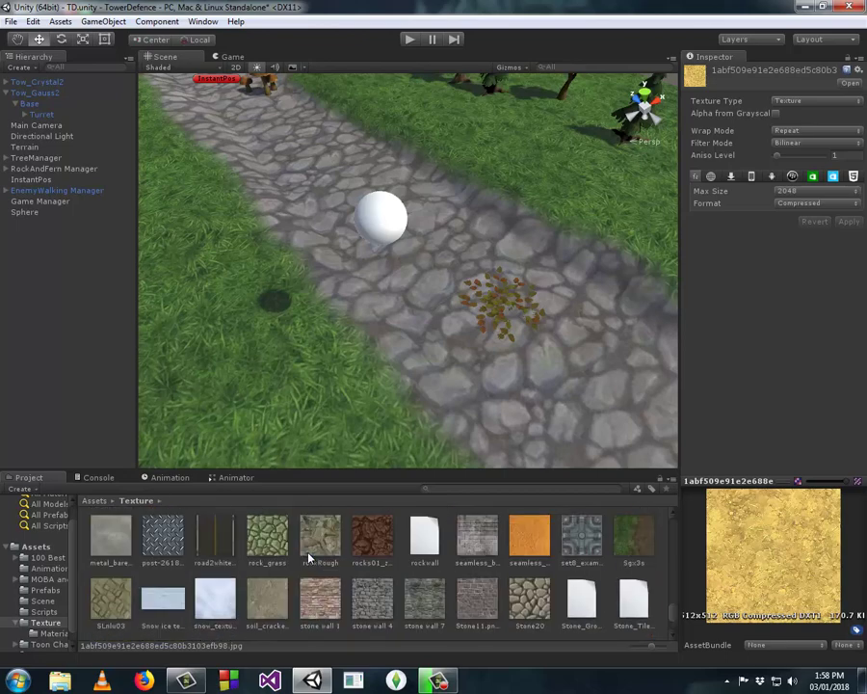
scroll(309, 557, "up", 5)
scroll(309, 557, "up", 5)
scroll(308, 557, "up", 5)
scroll(308, 557, "up", 5)
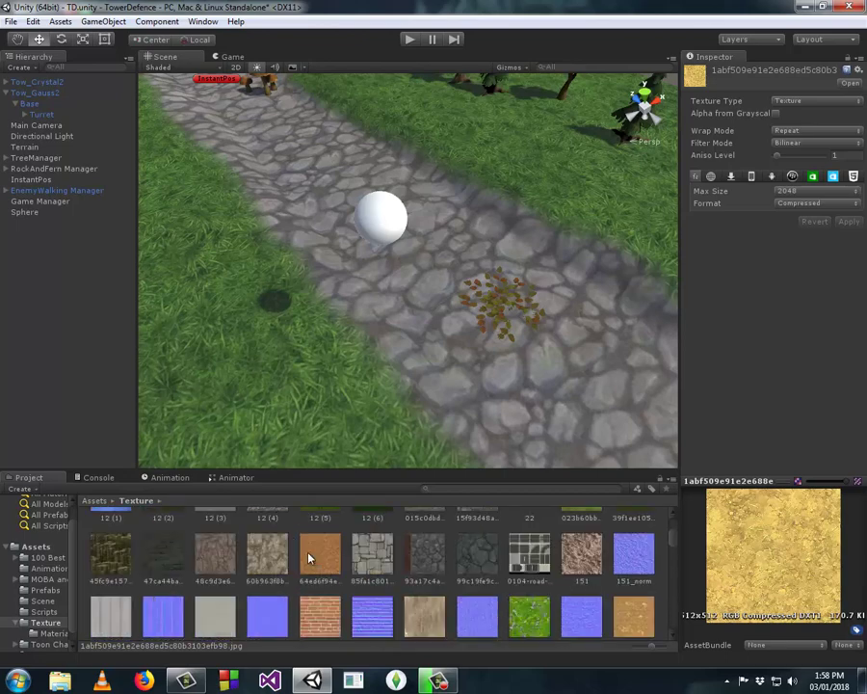
scroll(309, 557, "up", 5)
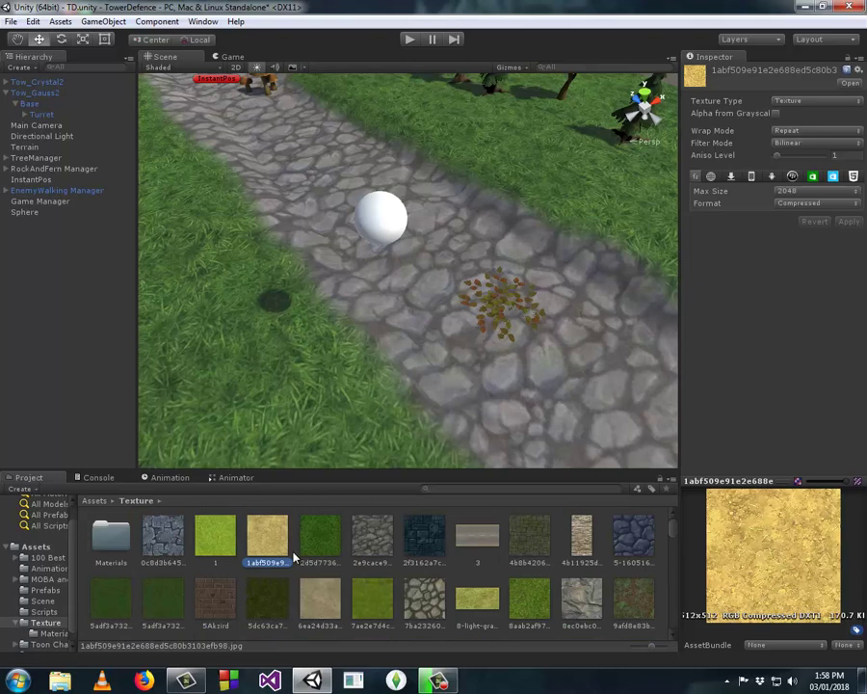
left_click(110, 541)
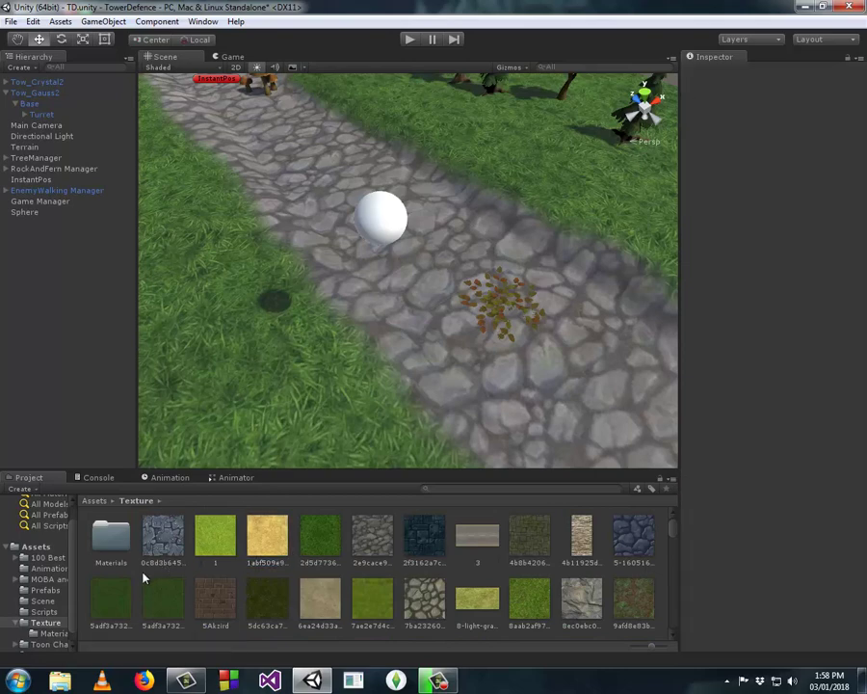
key("shift+Delete")
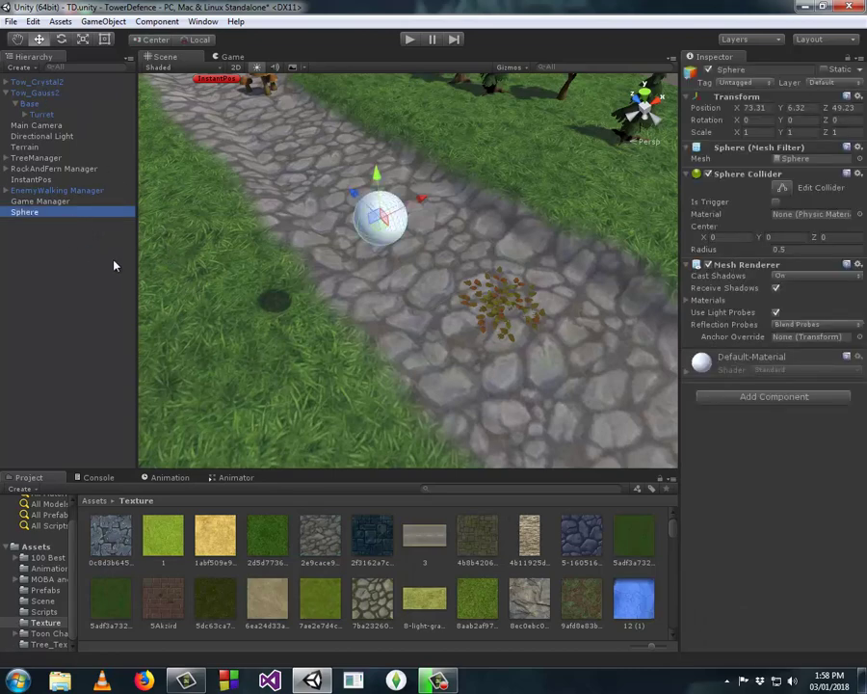
key("F2")
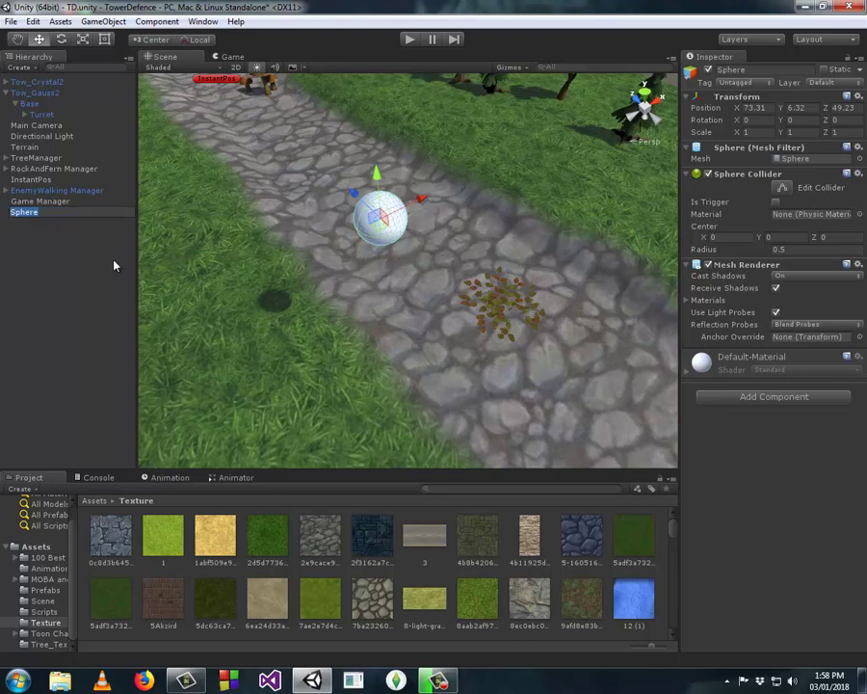
Enter 'Ammo' as the sphere's new name in the Hierarchy
type("Ammo")
key("Return")
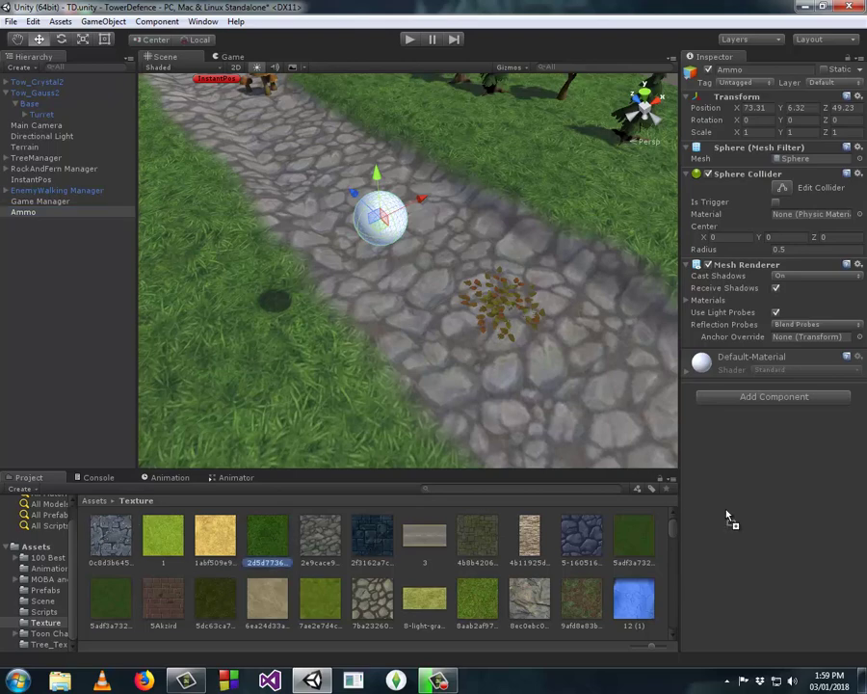
Apply the green grass material from Texture/Materials to the Ammo sphere
left_click_drag(280, 542, 380, 214)
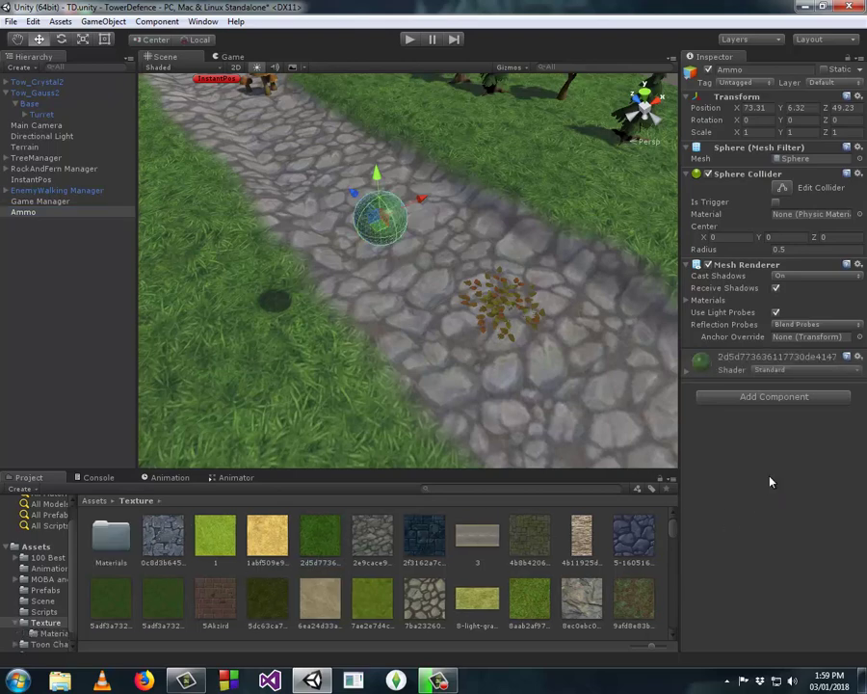
double_click(101, 543)
left_click(113, 536)
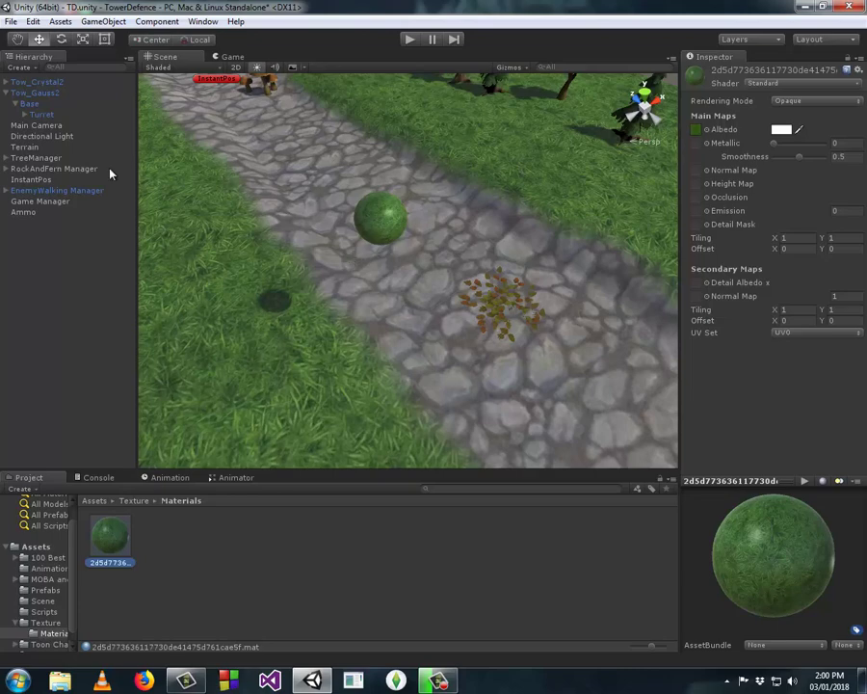
left_click(30, 218)
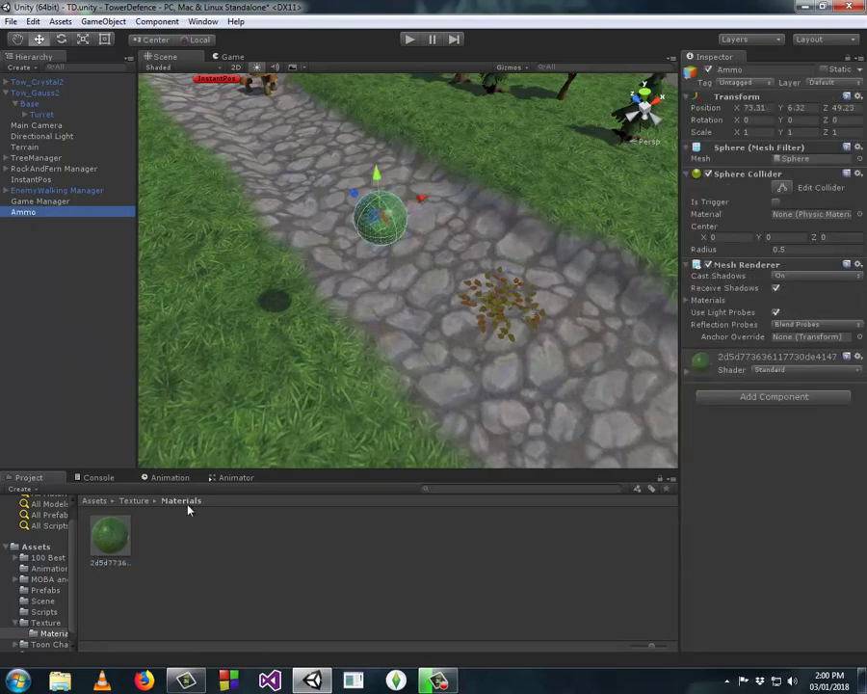
Try a brown texture on the Ammo sphere, then settle on the pale grey texture
left_click(134, 501)
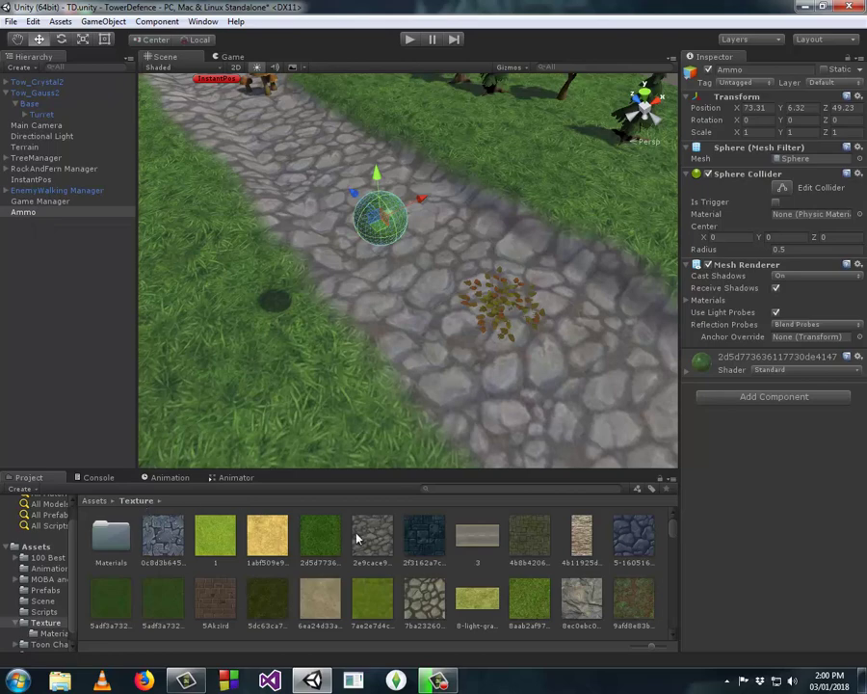
scroll(356, 538, "down", 5)
scroll(356, 538, "down", 5)
scroll(357, 541, "down", 5)
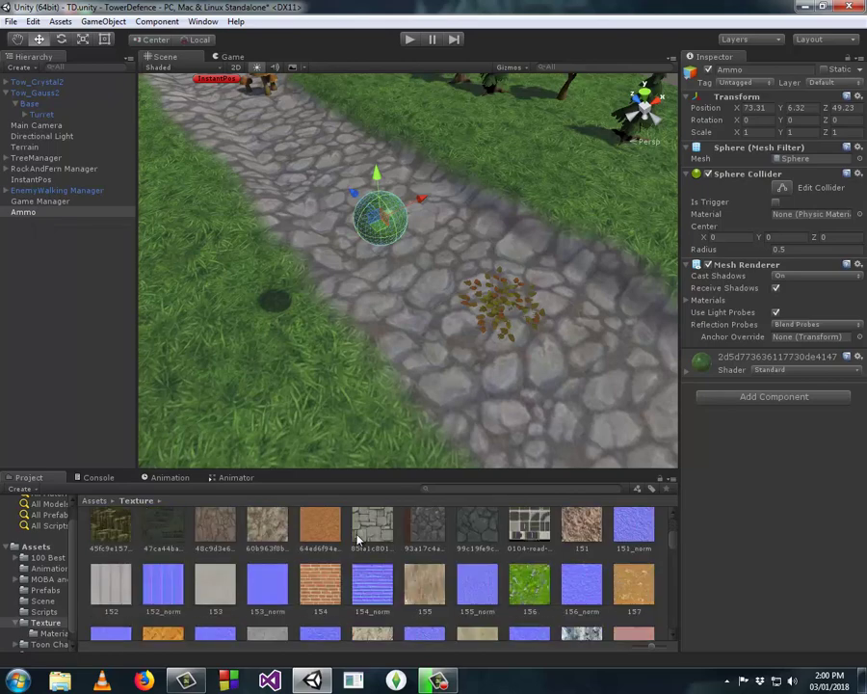
scroll(358, 540, "down", 3)
scroll(358, 541, "down", 3)
scroll(357, 541, "down", 3)
scroll(358, 541, "down", 3)
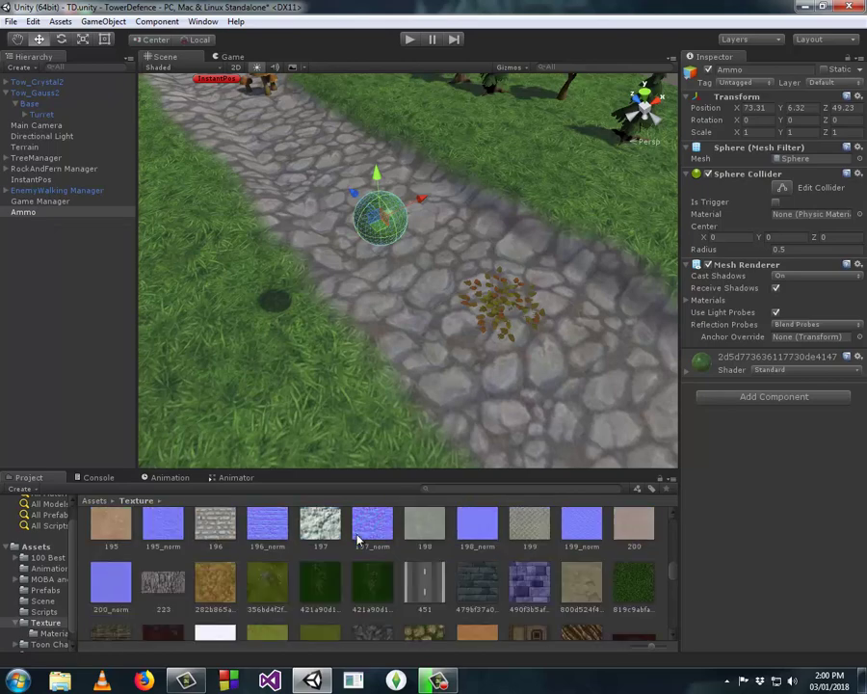
scroll(357, 541, "down", 3)
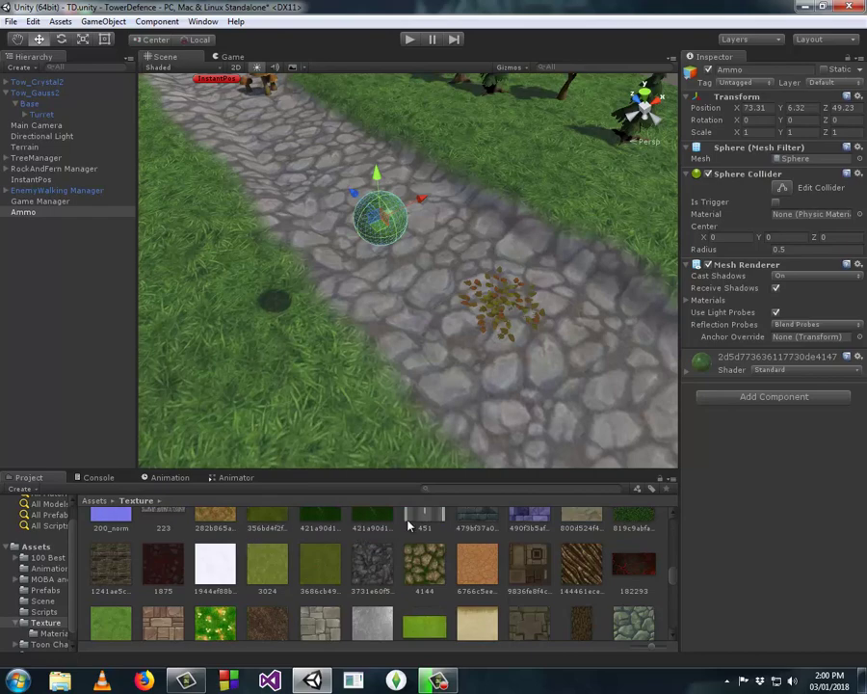
left_click_drag(574, 569, 794, 478)
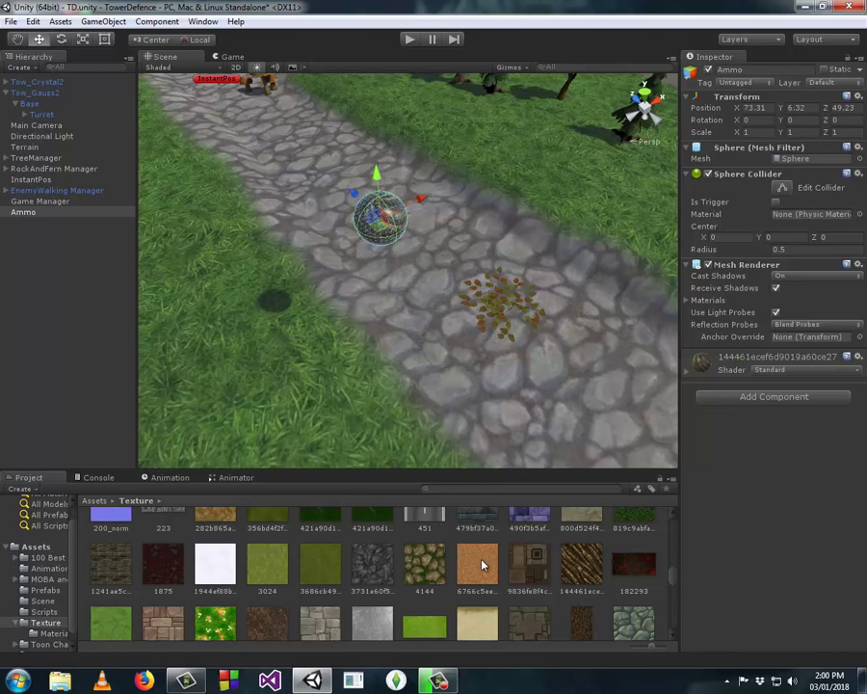
scroll(482, 564, "up", 1)
left_click_drag(546, 557, 777, 497)
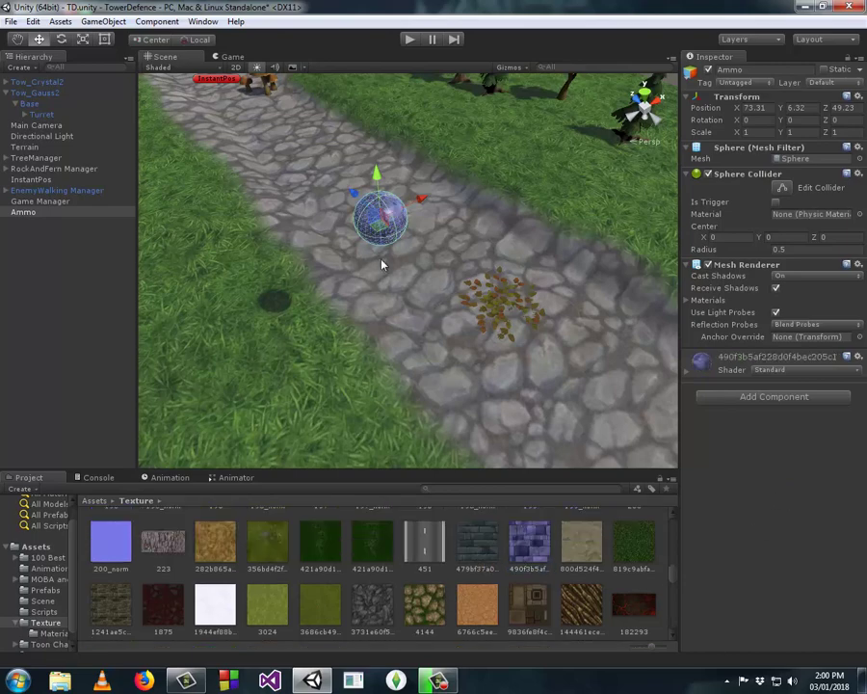
Switch to the Game view to see the whole map through the game camera
left_click(232, 56)
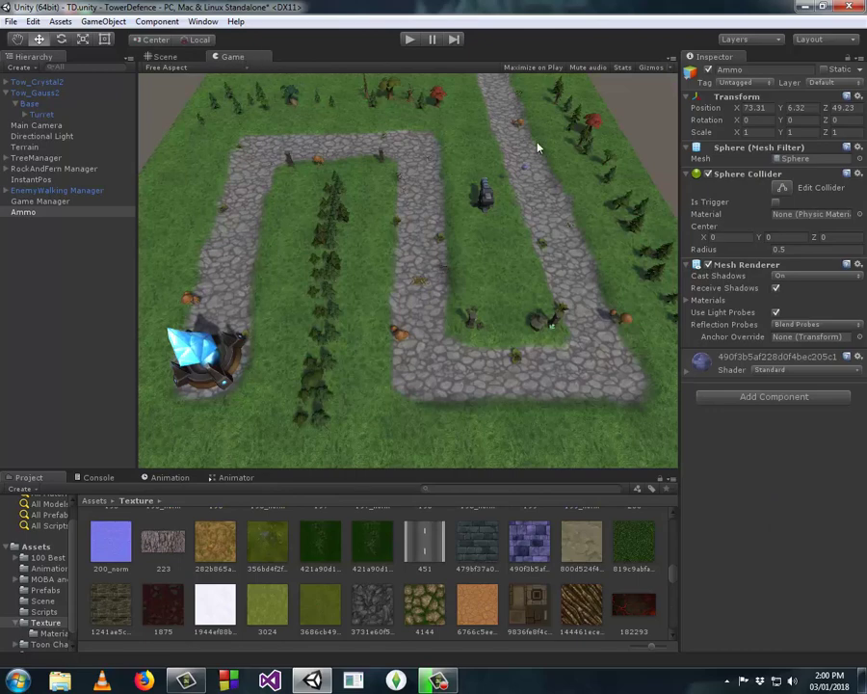
left_click(165, 58)
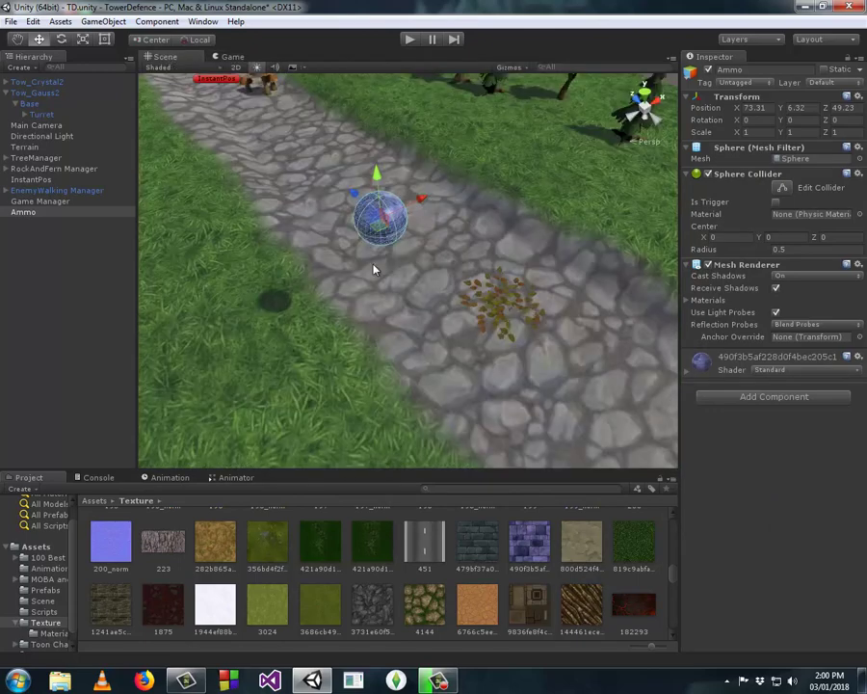
scroll(370, 568, "up", 2)
scroll(370, 578, "down", 2)
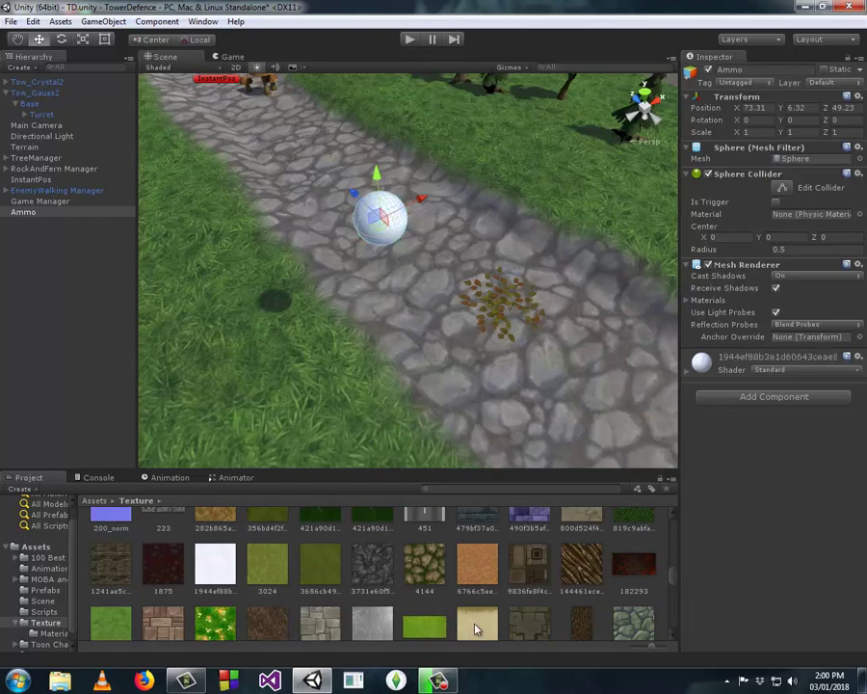
scroll(332, 578, "down", 1)
left_click(231, 56)
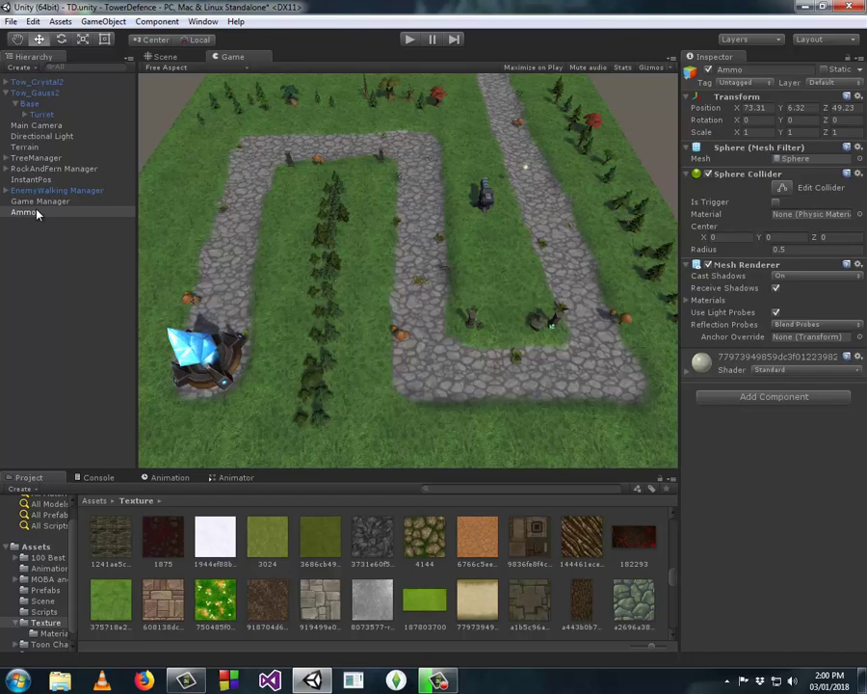
Open the Materials folder and inspect each saved material, including blue stone and green grass
left_click(271, 576)
scroll(271, 575, "down", 10)
scroll(271, 575, "up", 5)
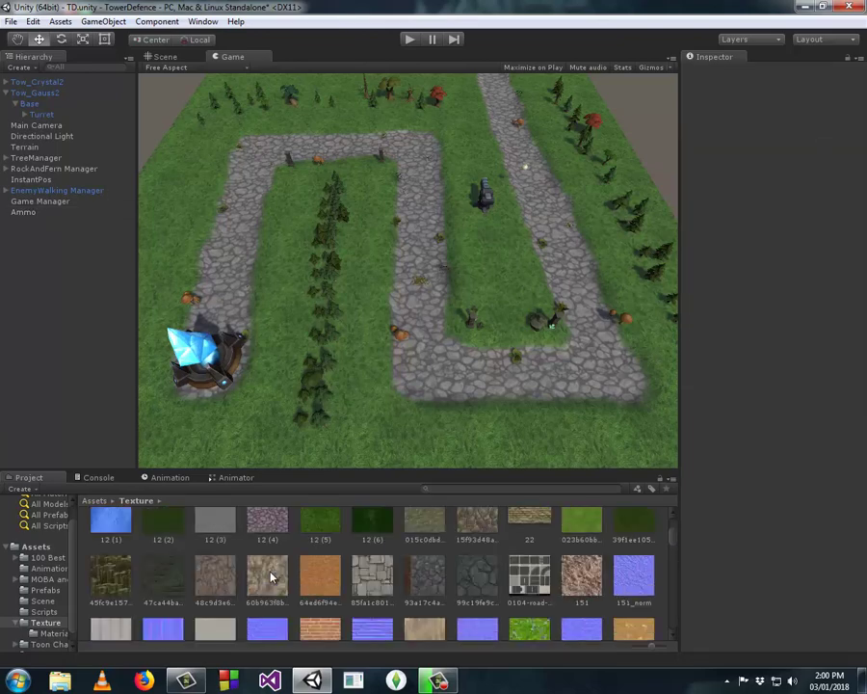
scroll(271, 576, "up", 5)
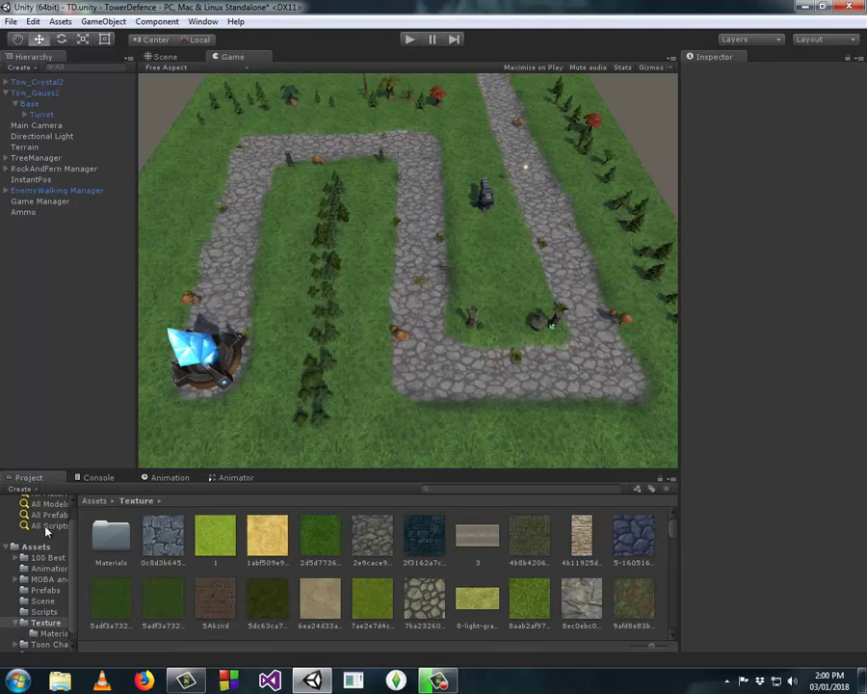
double_click(100, 550)
left_click(316, 537)
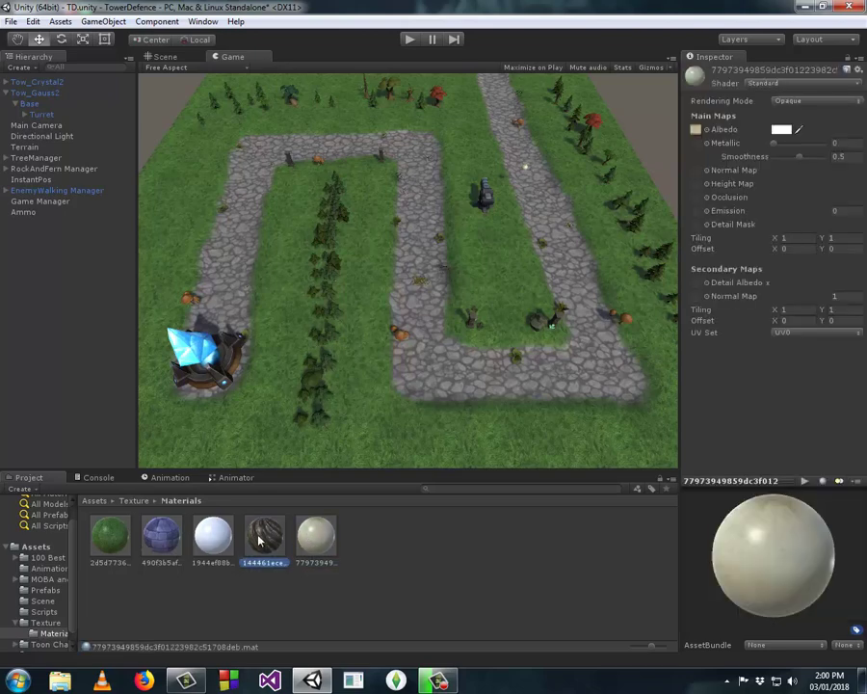
left_click(213, 537)
left_click(161, 537)
left_click(111, 547)
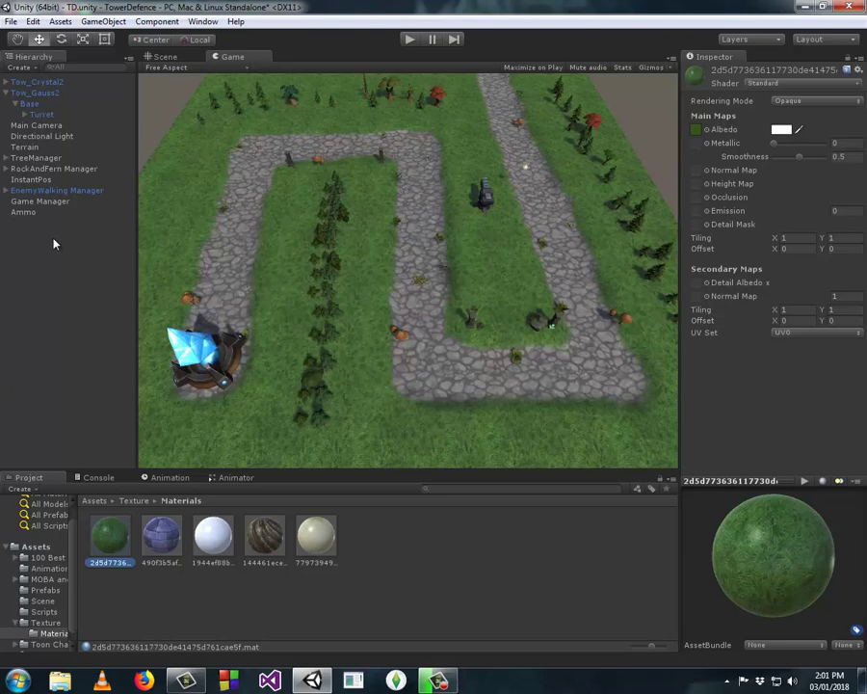
Reselect Ammo and open the Assets/Prefabs folder
left_click(49, 212)
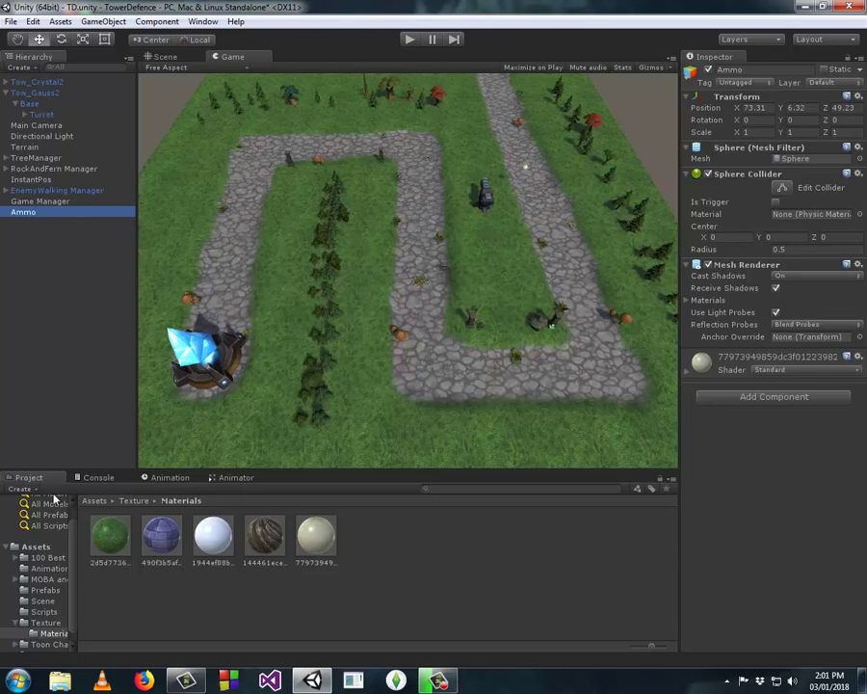
left_click(35, 547)
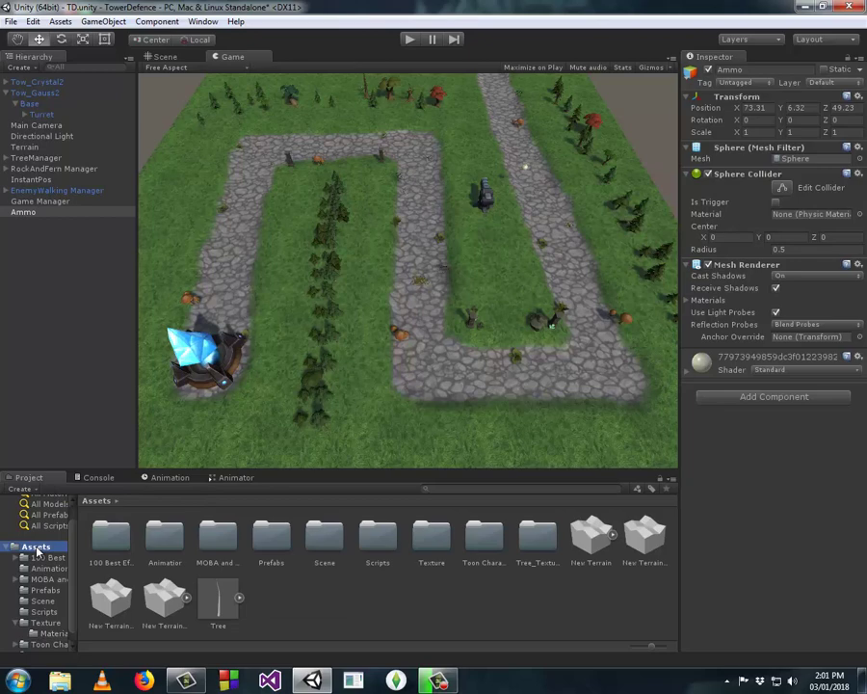
double_click(271, 542)
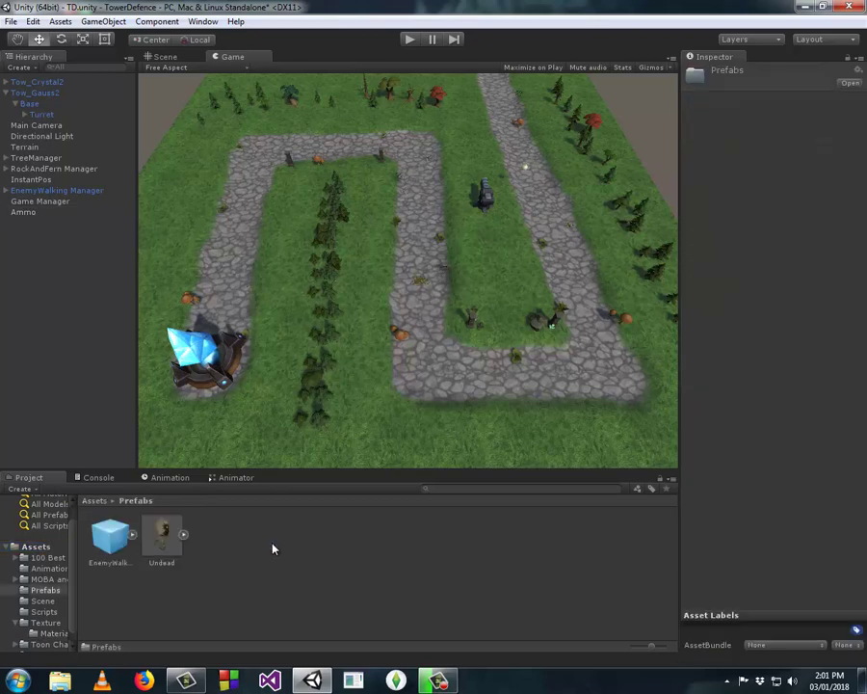
Save Ammo as a prefab in Assets/Prefabs and delete it from the scene
left_click_drag(23, 213, 258, 557)
left_click(25, 214)
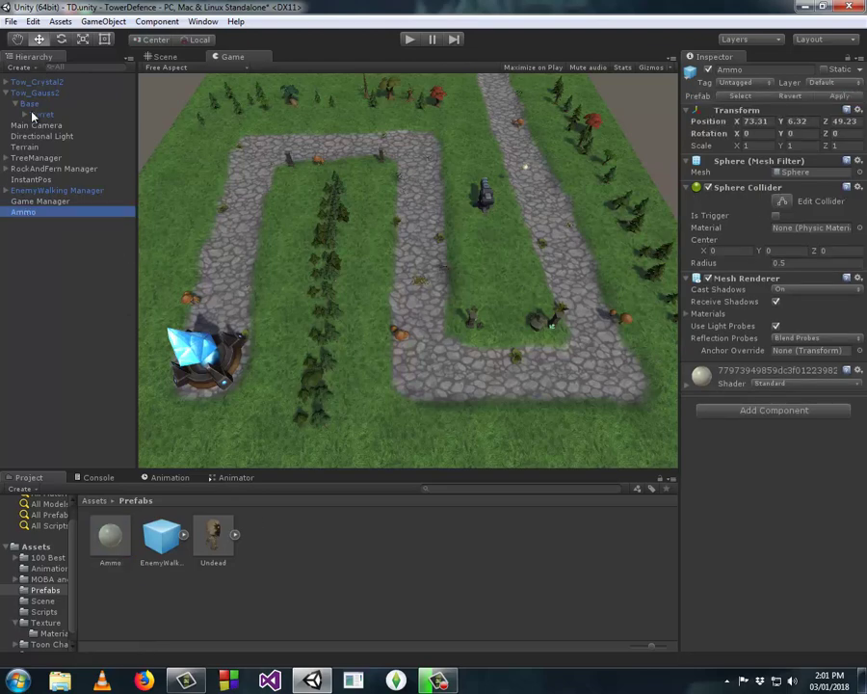
key("Delete")
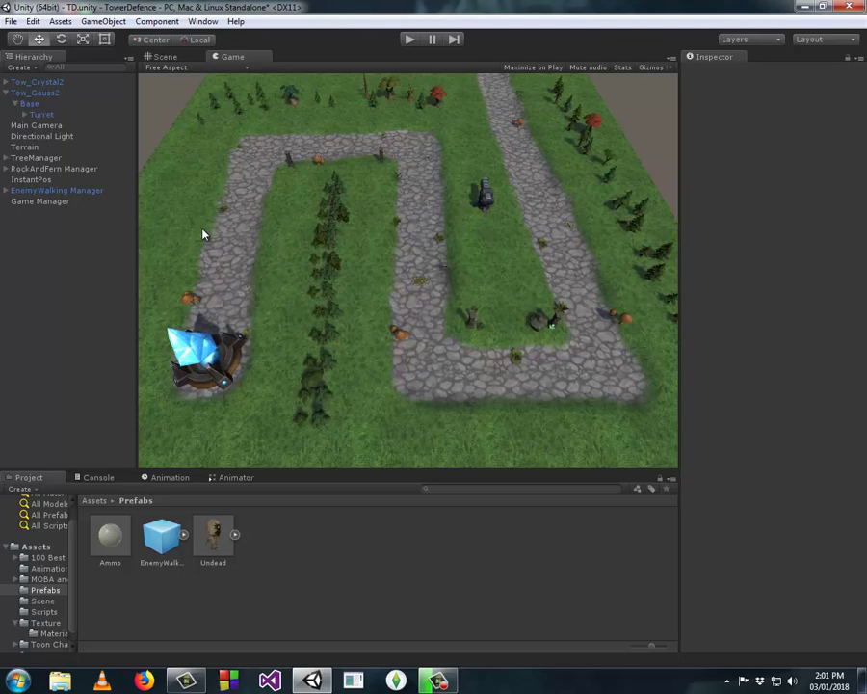
Return to the Scene view and orbit, fly and zoom in on the Gauss turret
left_click(172, 57)
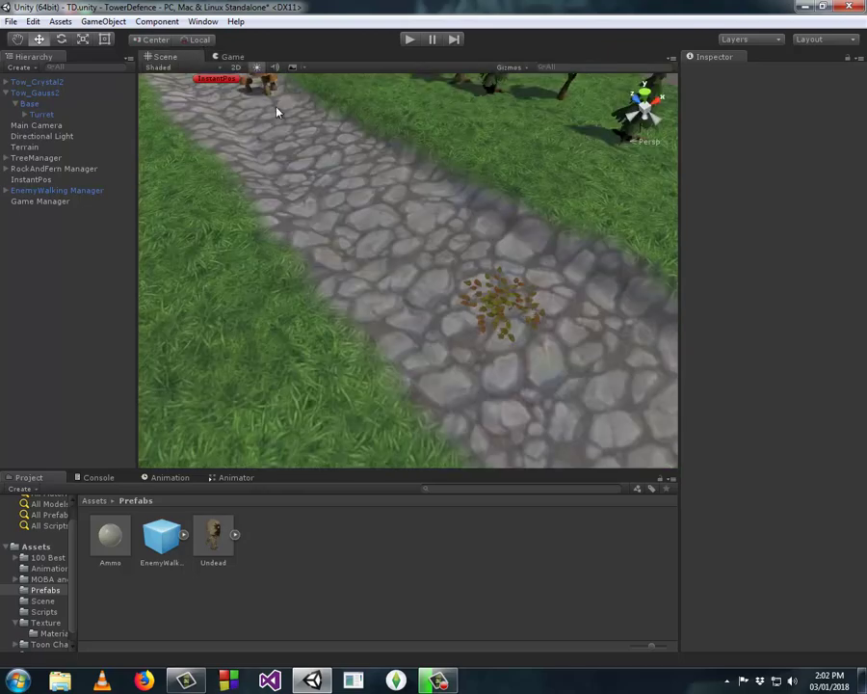
right_click_drag(306, 232, 623, 154)
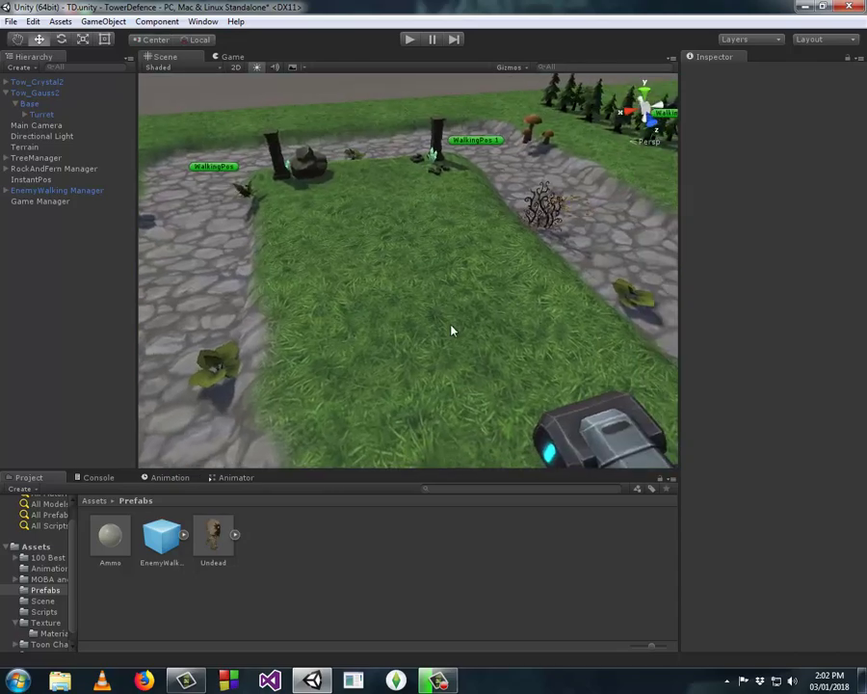
right_click_drag(660, 318, 453, 310)
scroll(453, 310, "up", 2)
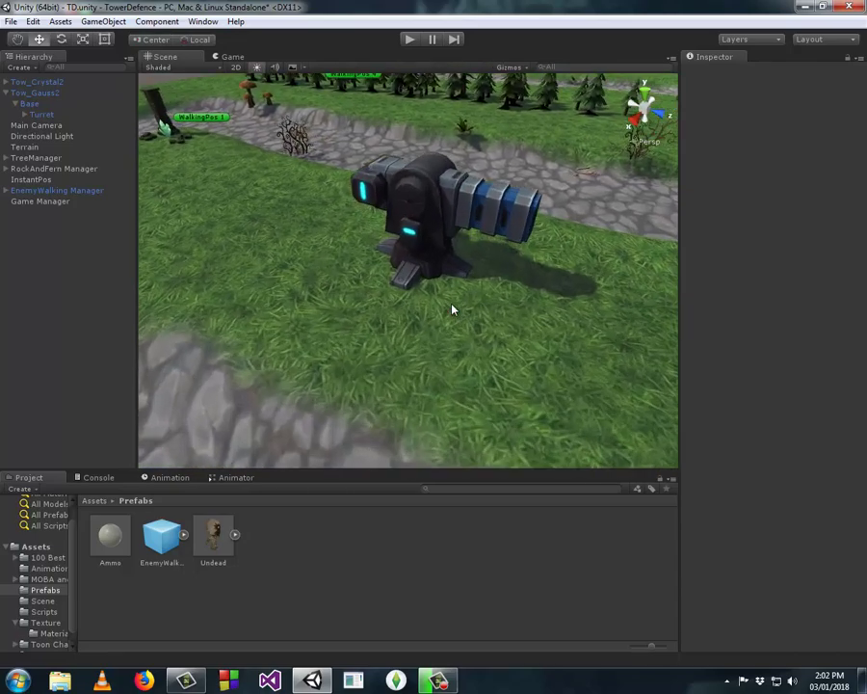
scroll(453, 310, "up", 2)
scroll(453, 310, "up", 2)
scroll(453, 310, "up", 2)
scroll(453, 311, "up", 2)
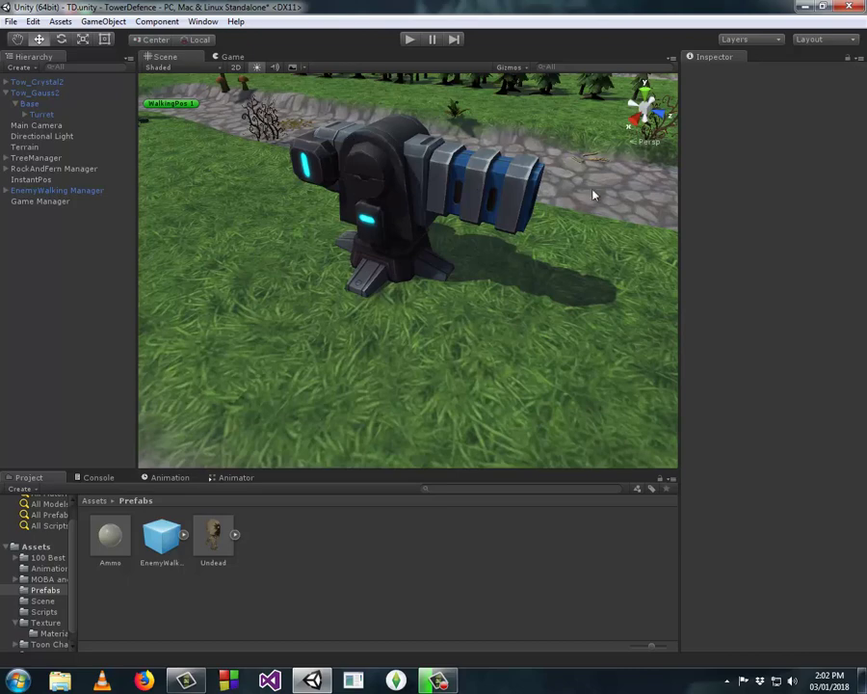
mouse_move(594, 194)
left_mouse_down("alt")
mouse_move(470, 265)
mouse_move(445, 319)
mouse_move(490, 277)
mouse_move(472, 303)
left_mouse_up("alt")
scroll(470, 303, "down", 2)
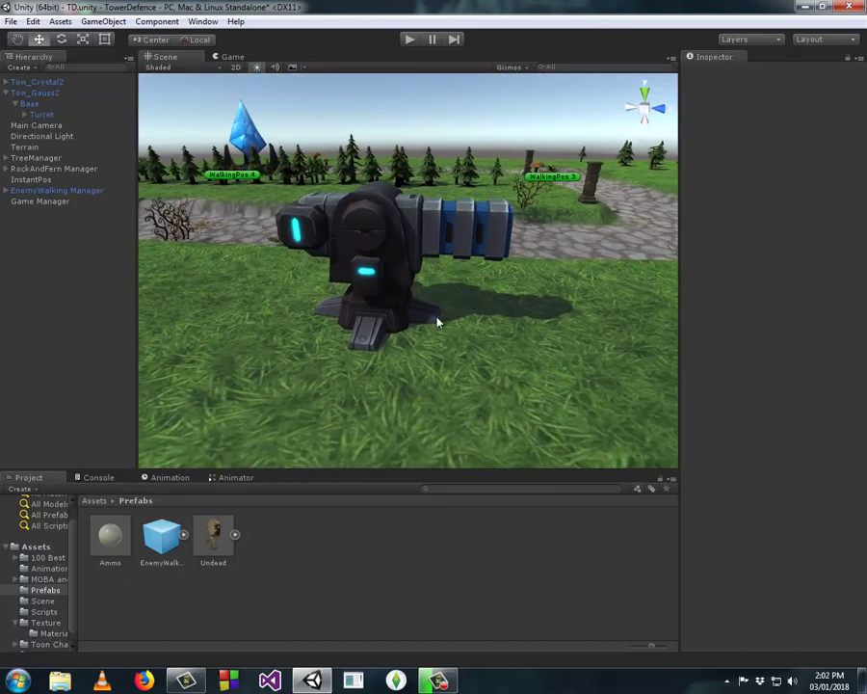
mouse_move(438, 309)
middle_mouse_down()
mouse_move(457, 228)
mouse_move(453, 263)
middle_mouse_up()
scroll(430, 303, "up", 2)
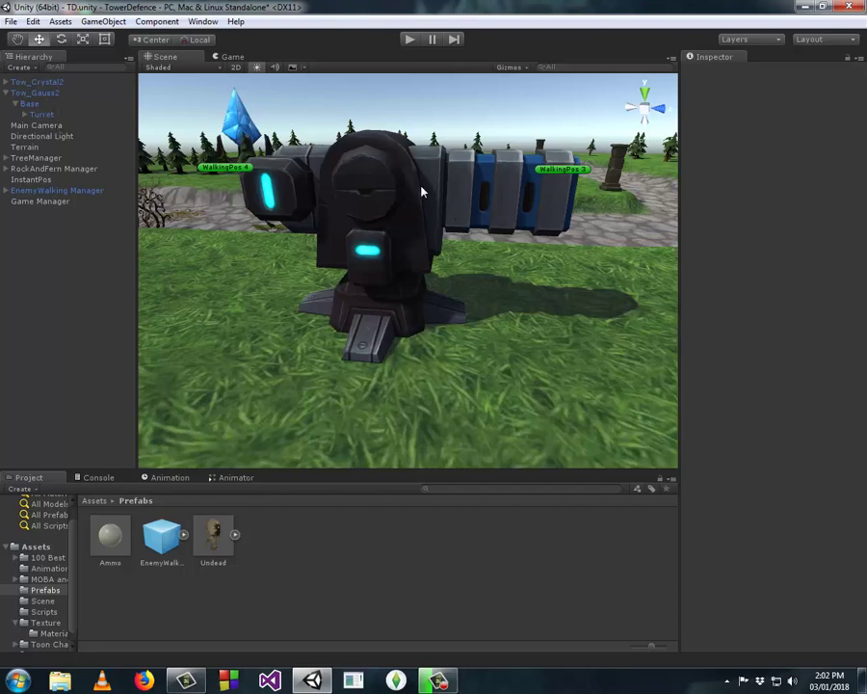
Select Tow_Gauss2 > Base > Turret to show its Tower Manager script with Radius 20
left_click(367, 187)
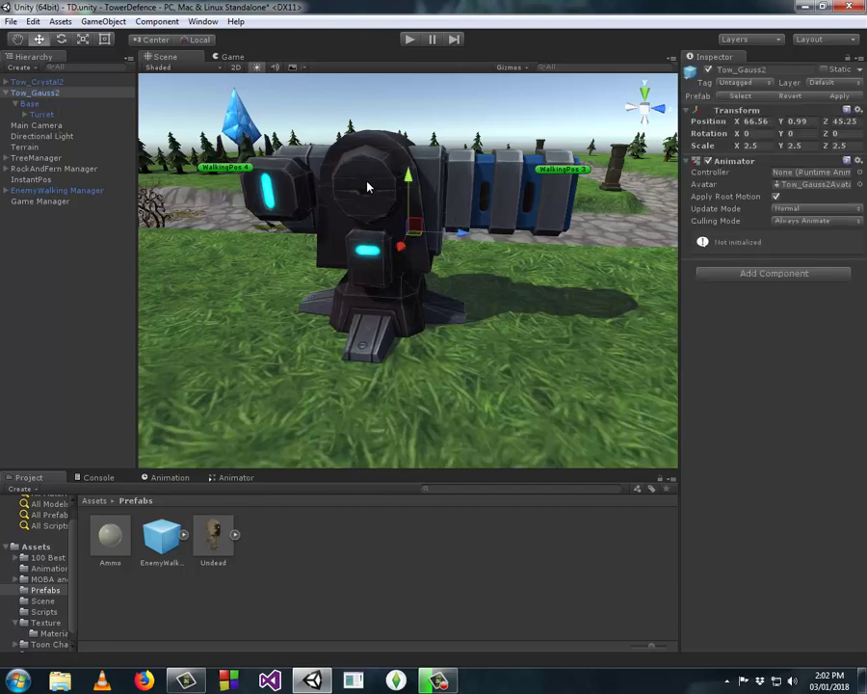
left_click(32, 105)
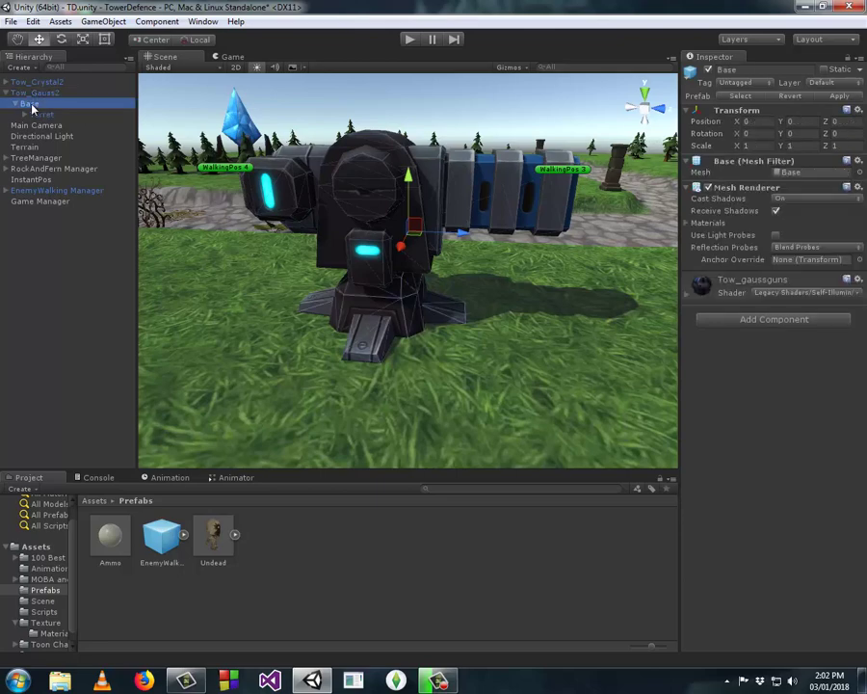
left_click(44, 115)
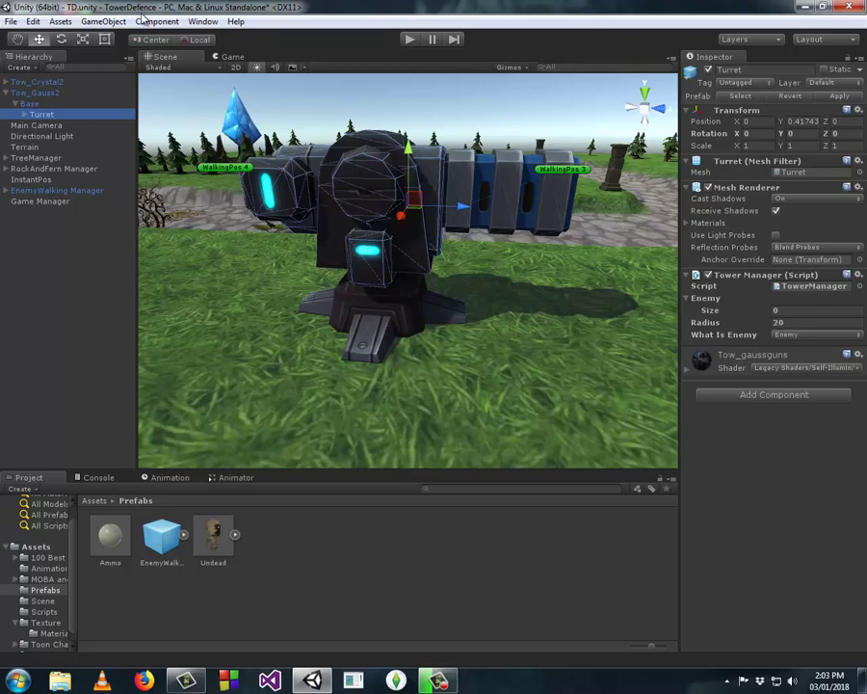
Create an empty child GameObject under Turret and rename it AmmoPos
right_click(36, 116)
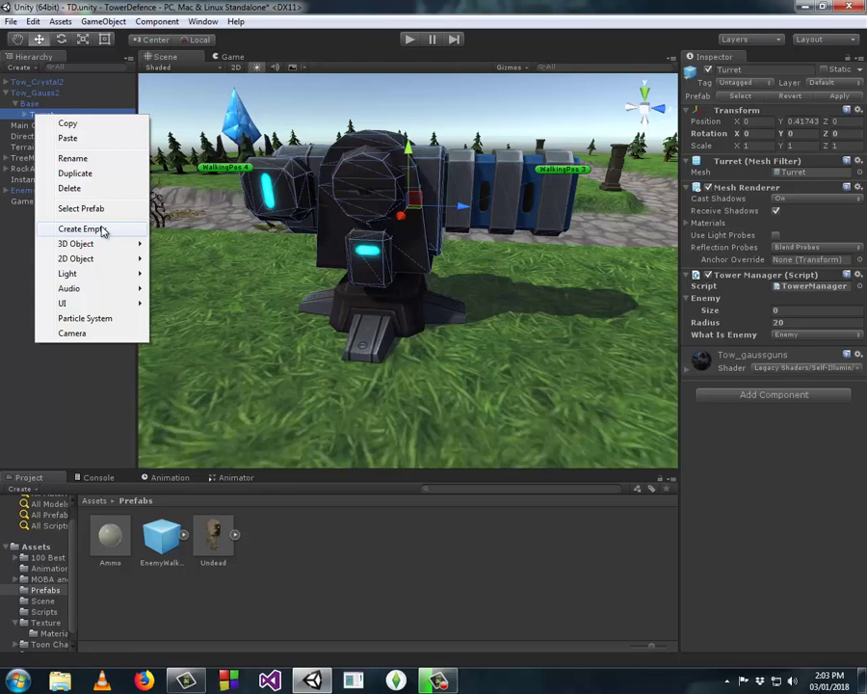
left_click(102, 231)
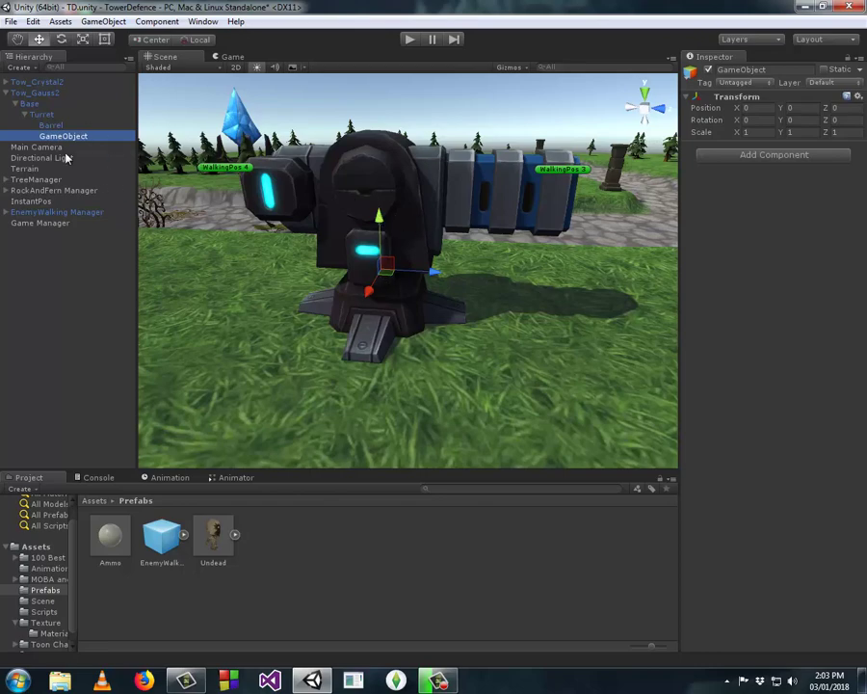
key("F2")
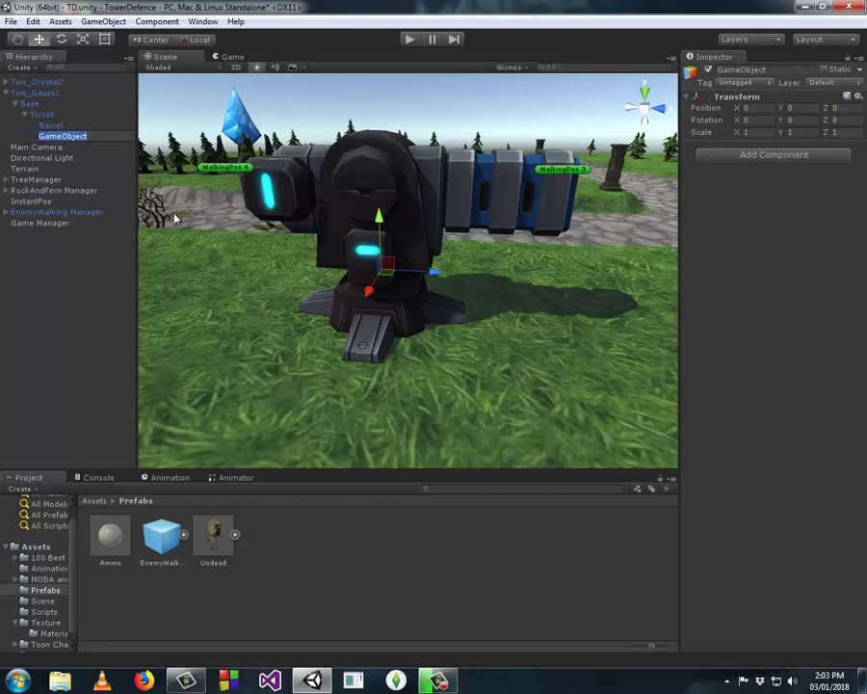
type("Am")
type("moPos")
key("Return")
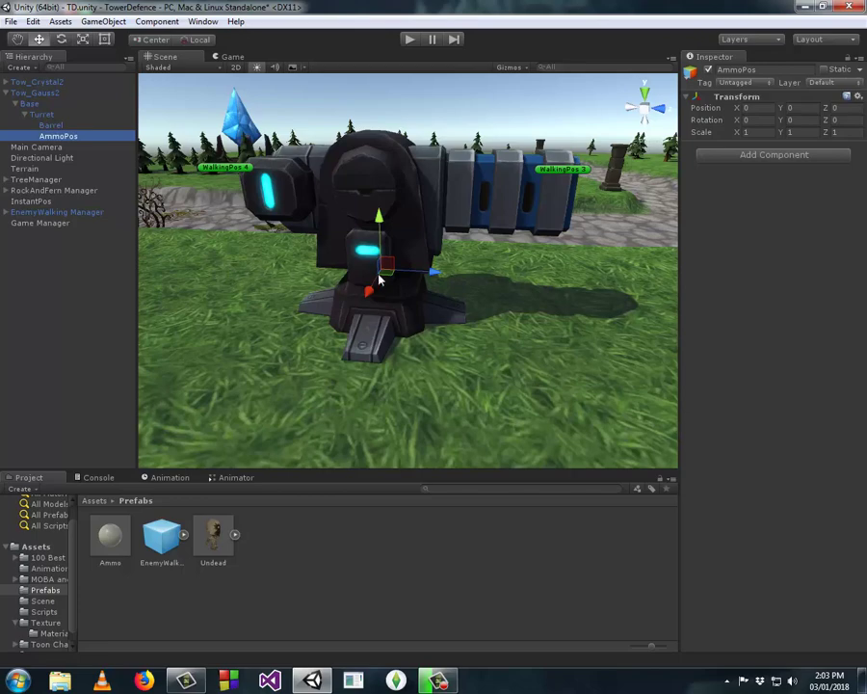
Drag AmmoPos up and forward along the barrel, raising it to Y 0.67
right_click_drag(403, 229, 445, 193)
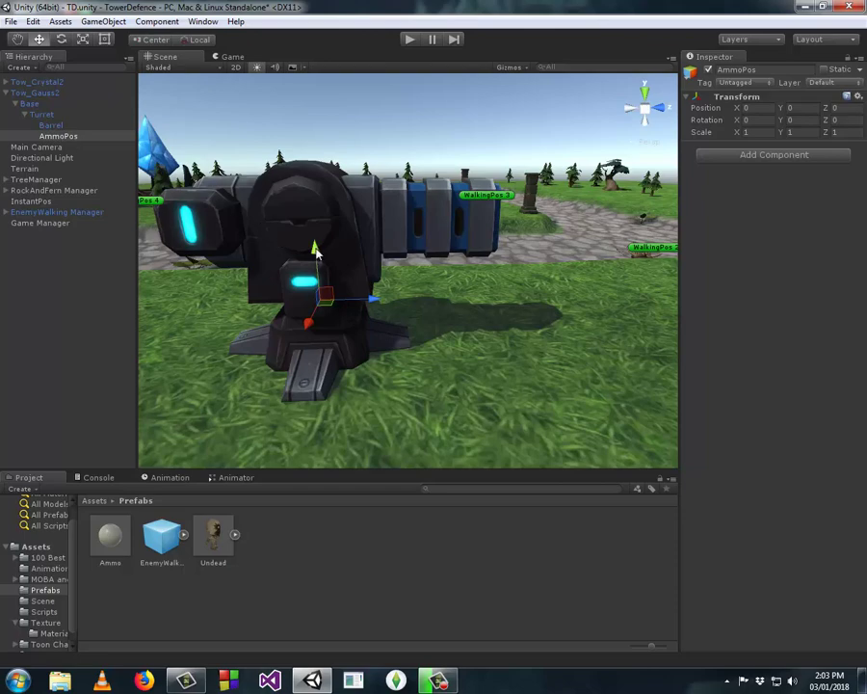
left_click_drag(315, 251, 314, 192)
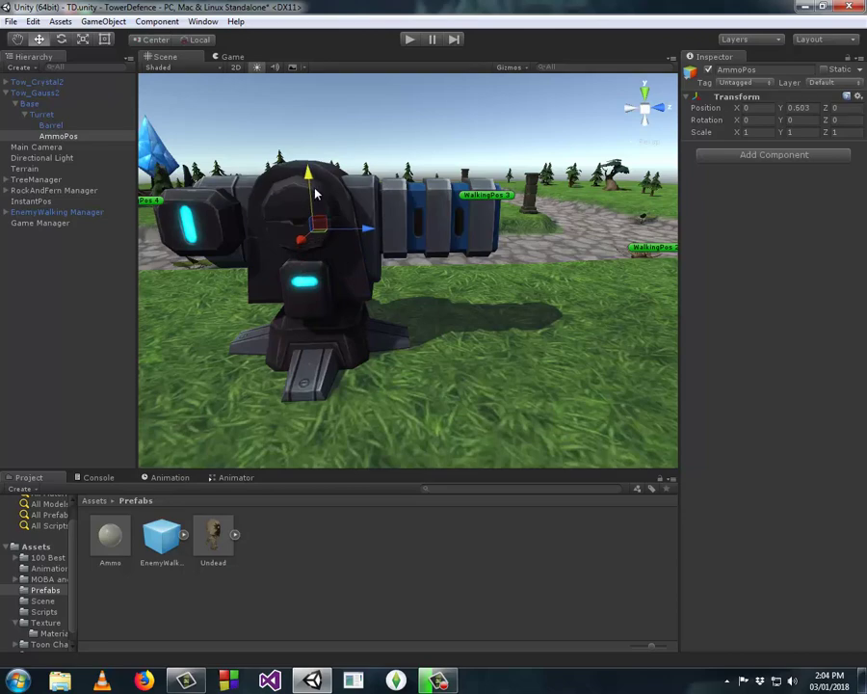
left_click_drag(369, 232, 519, 228)
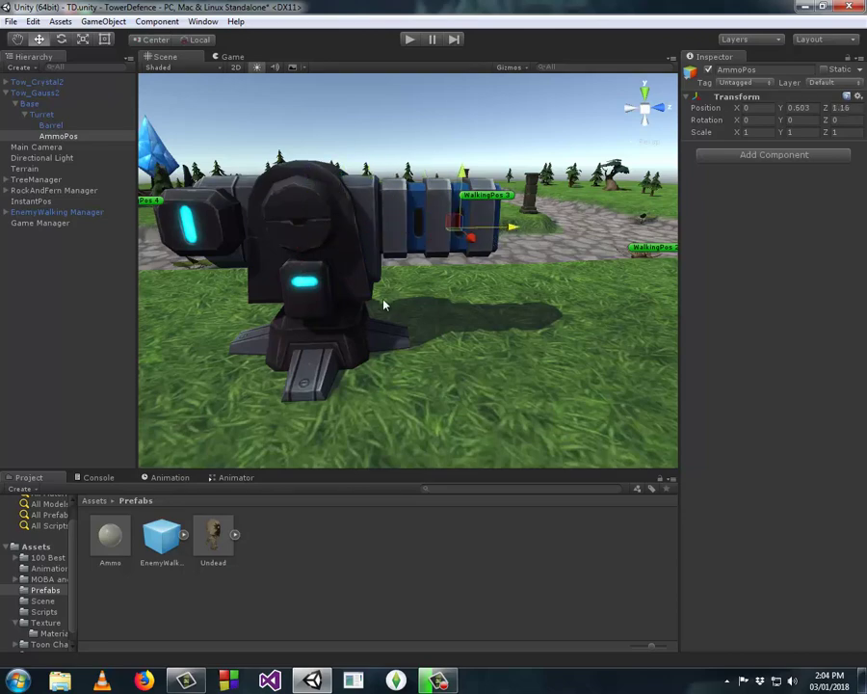
left_click_drag(459, 279, 388, 294, "alt")
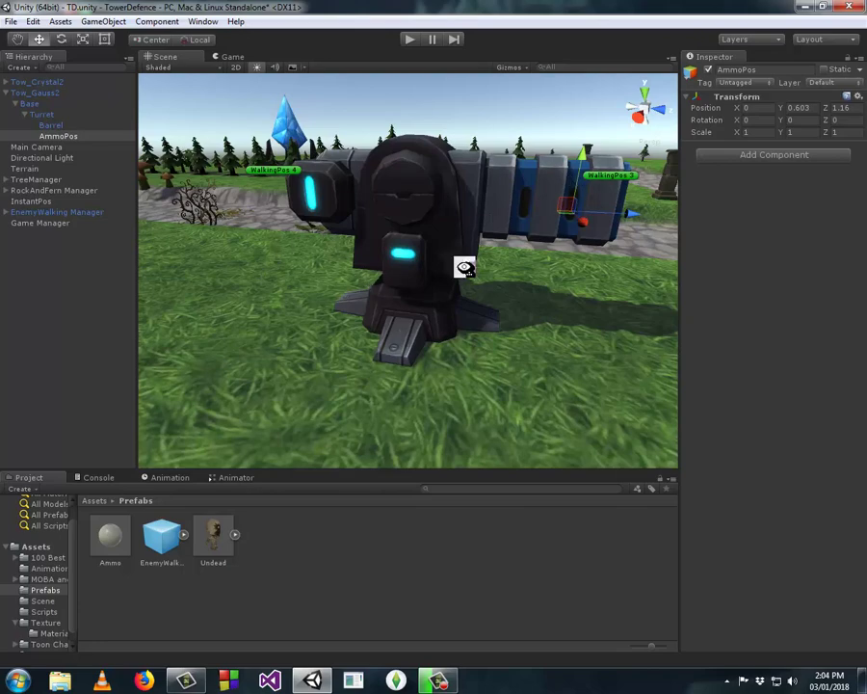
mouse_move(465, 267)
left_mouse_down("alt")
mouse_move(398, 267)
mouse_move(406, 258)
left_mouse_up("alt")
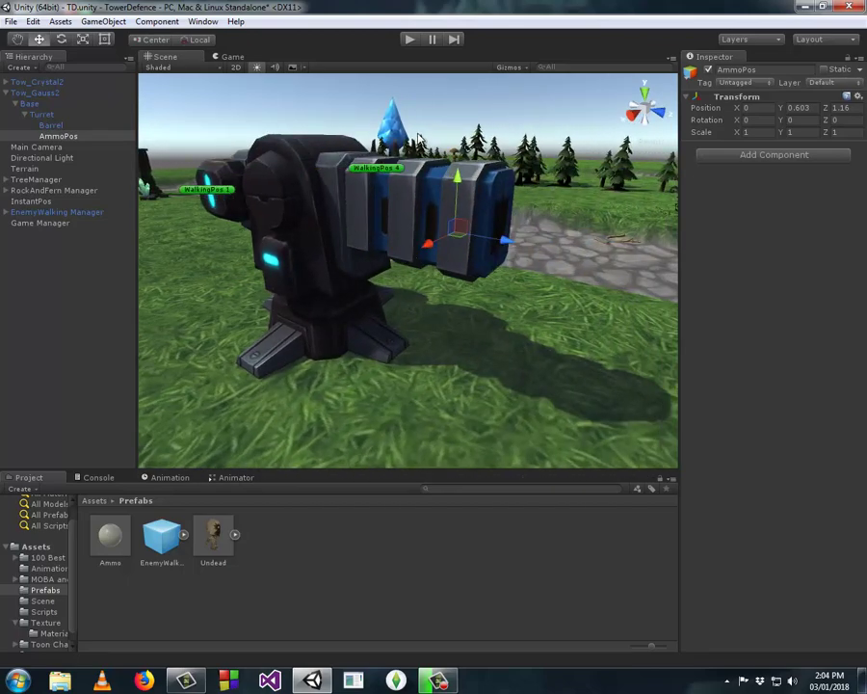
mouse_move(459, 224)
left_mouse_down("alt")
mouse_move(357, 226)
mouse_move(356, 236)
mouse_move(341, 234)
mouse_move(420, 252)
mouse_move(445, 230)
mouse_move(422, 209)
mouse_move(431, 207)
left_mouse_up("alt")
mouse_move(431, 207)
middle_mouse_down()
mouse_move(435, 147)
mouse_move(429, 185)
middle_mouse_up()
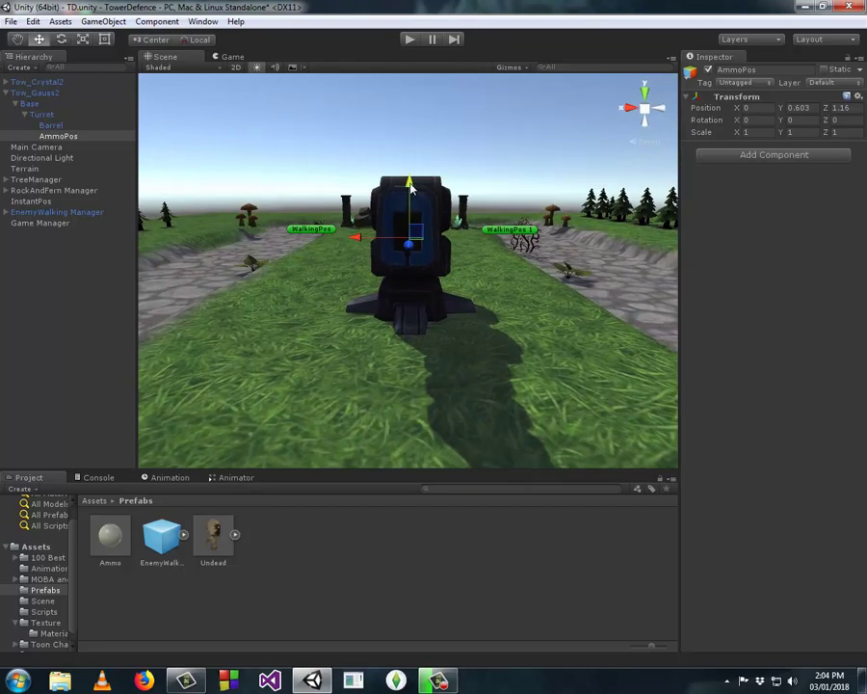
left_click_drag(415, 187, 416, 179)
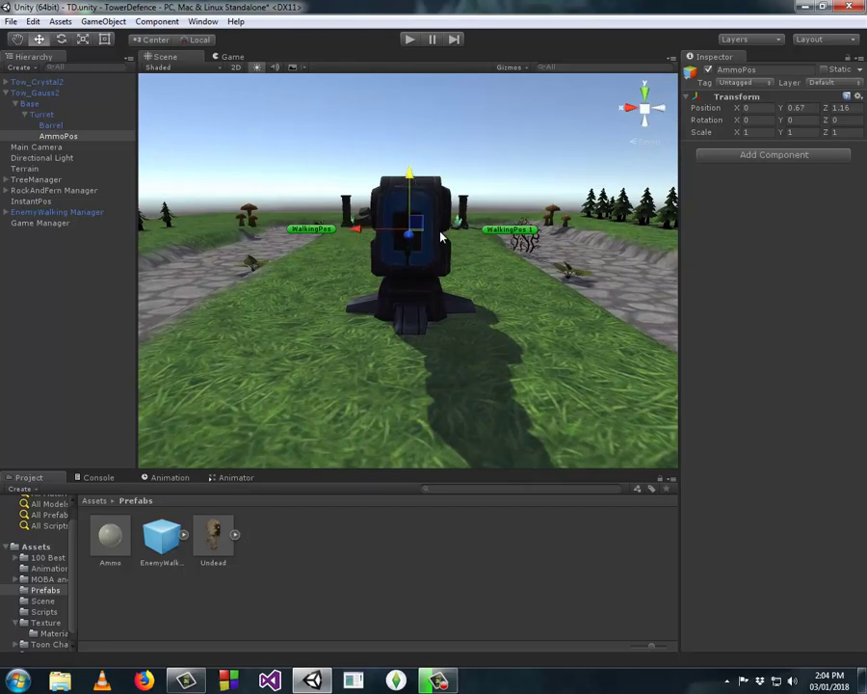
Push AmmoPos out to the barrel tip so it settles at Z 1.273
mouse_move(410, 233)
left_mouse_down("alt")
mouse_move(440, 227)
mouse_move(406, 225)
mouse_move(389, 254)
mouse_move(581, 267)
left_mouse_up("alt")
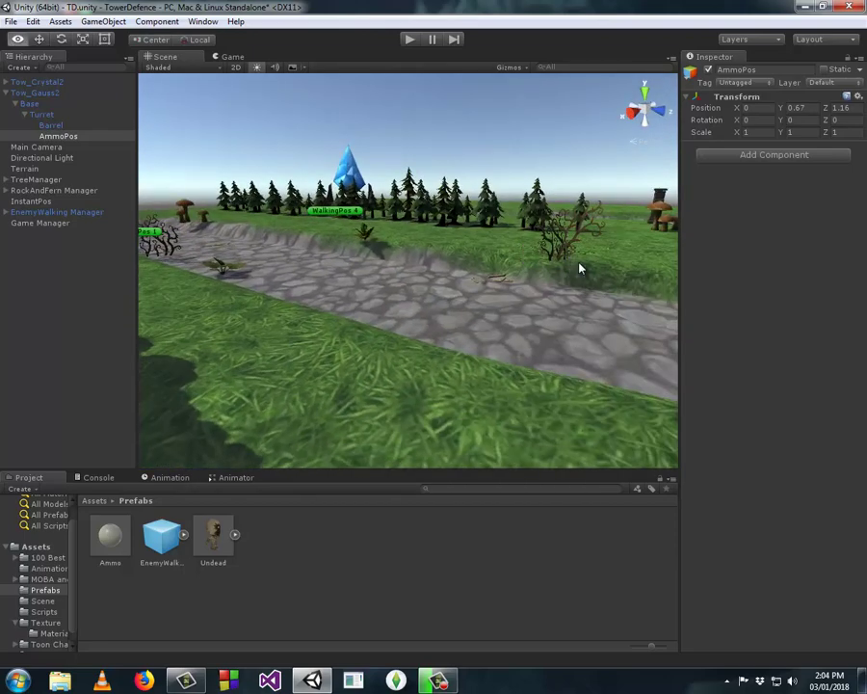
left_click_drag(493, 279, 420, 283, "alt")
key("f")
mouse_move(513, 281)
left_mouse_down("alt")
mouse_move(567, 290)
mouse_move(445, 269)
left_mouse_up("alt")
scroll(574, 290, "down", 3)
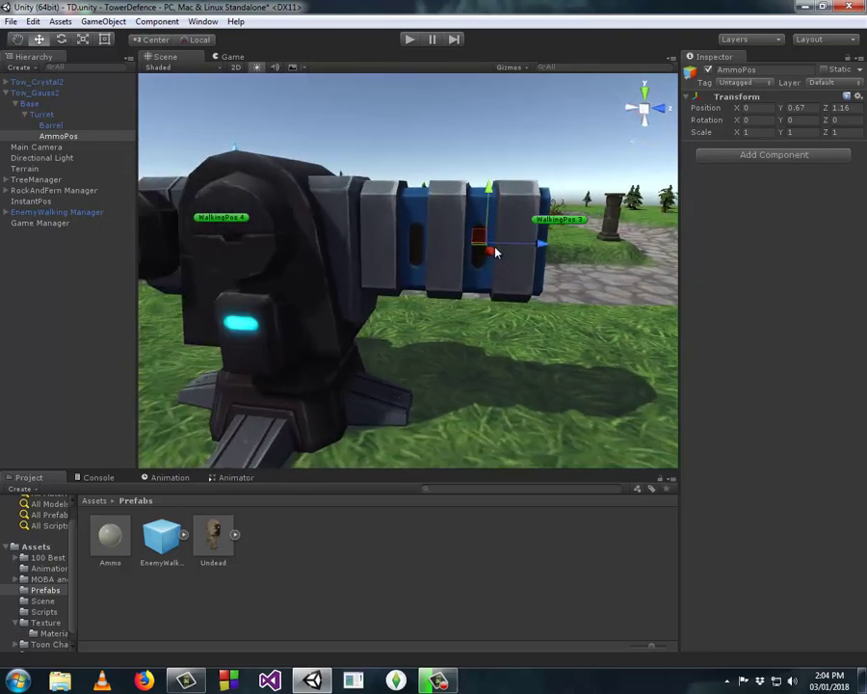
left_click_drag(546, 249, 571, 252)
key("Right")
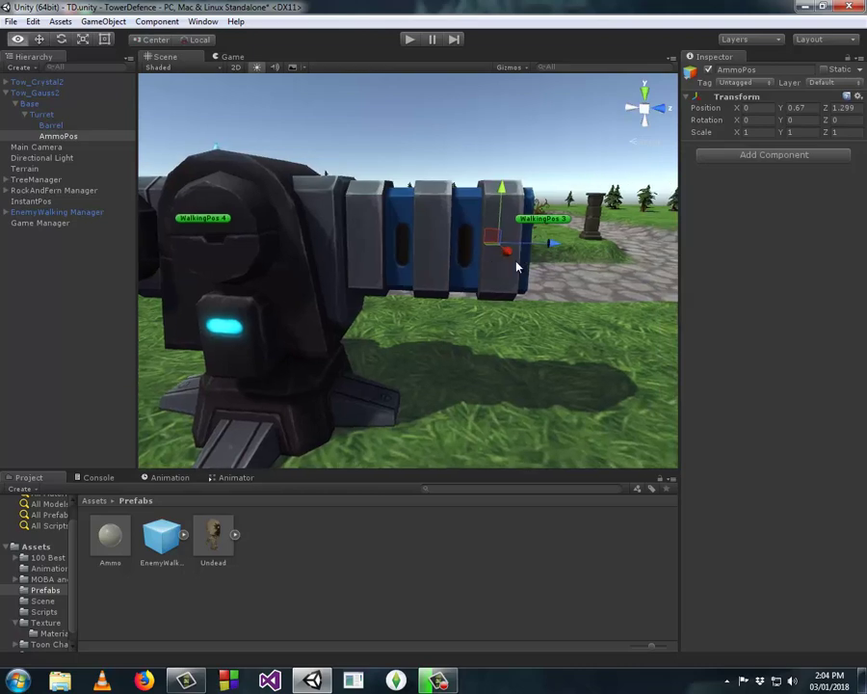
right_click_drag(514, 266, 500, 256)
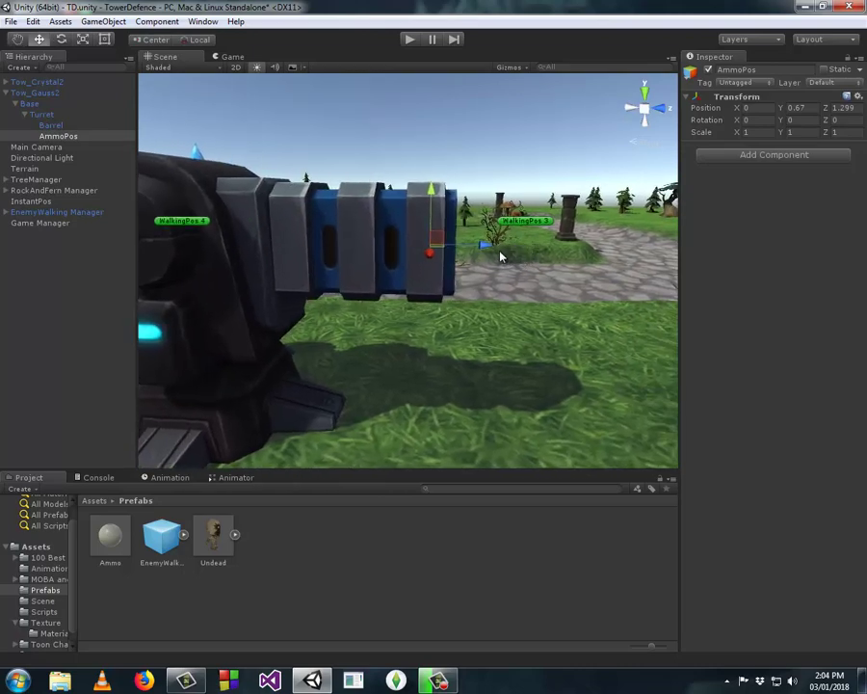
left_click_drag(484, 247, 531, 256)
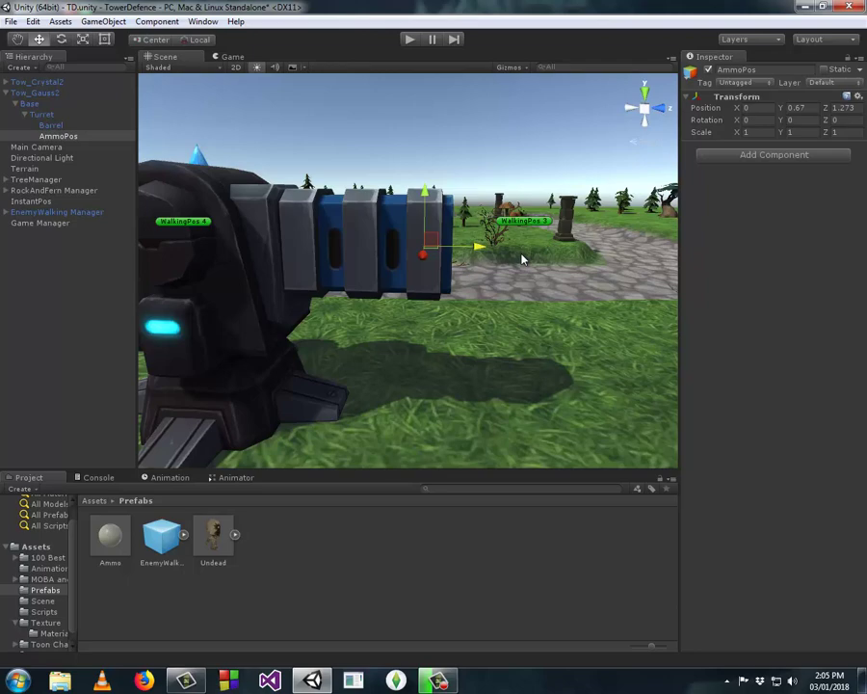
Give AmmoPos a magenta name label in the Scene view
left_click(66, 137)
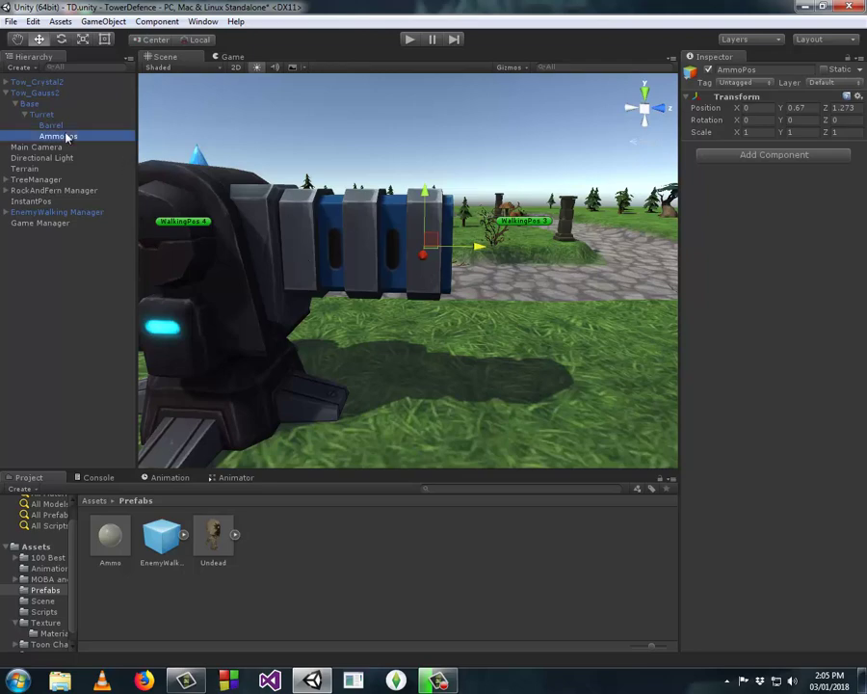
left_click(692, 74)
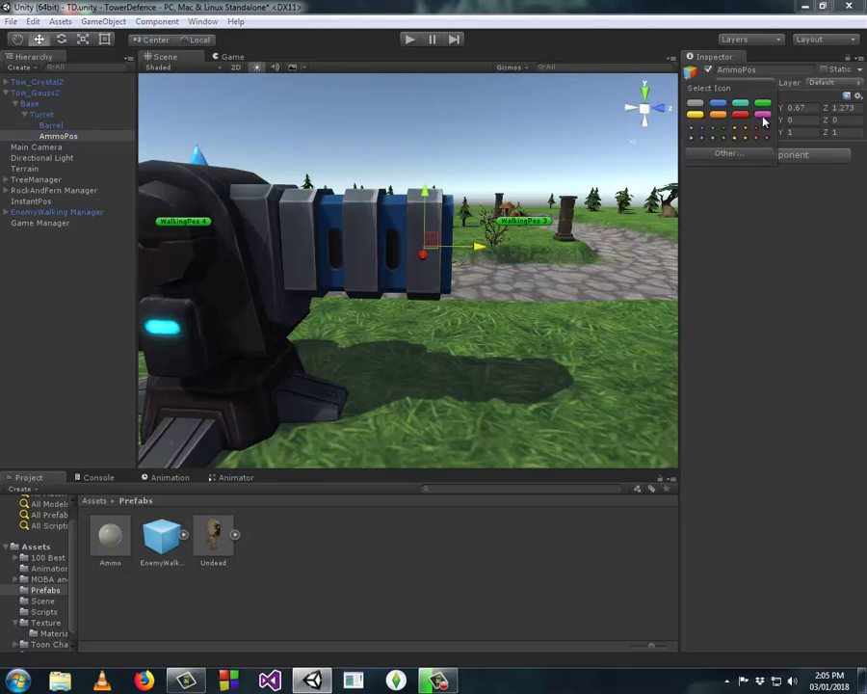
left_click(764, 116)
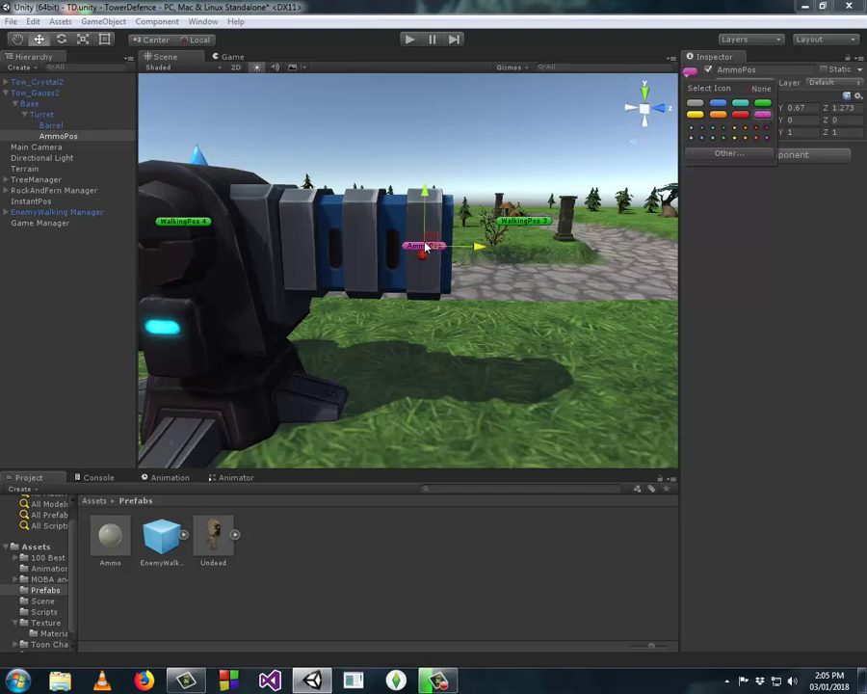
scroll(429, 323, "down", 2)
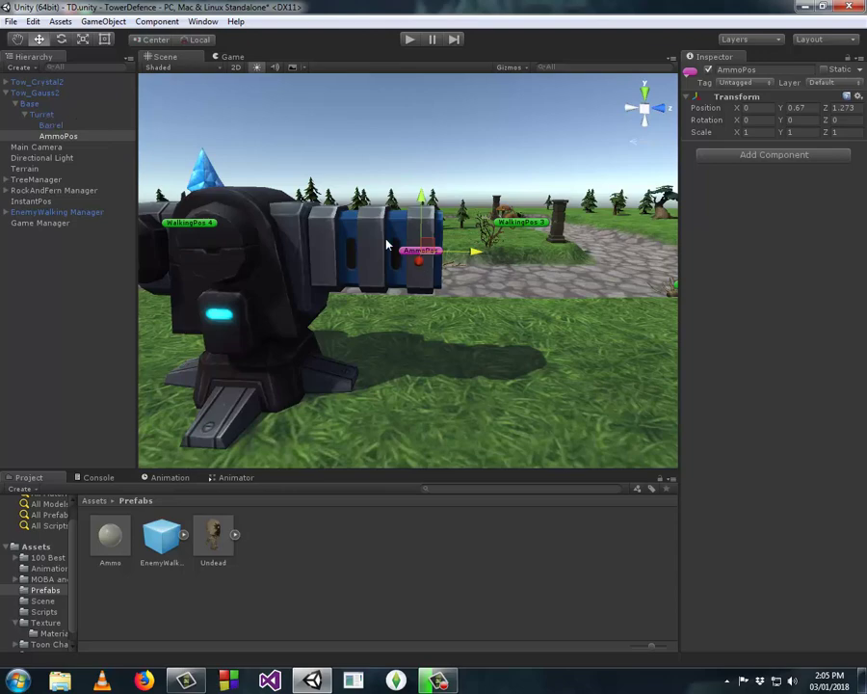
Select Turret and open its TowerManager script in MonoDevelop
left_click(43, 114)
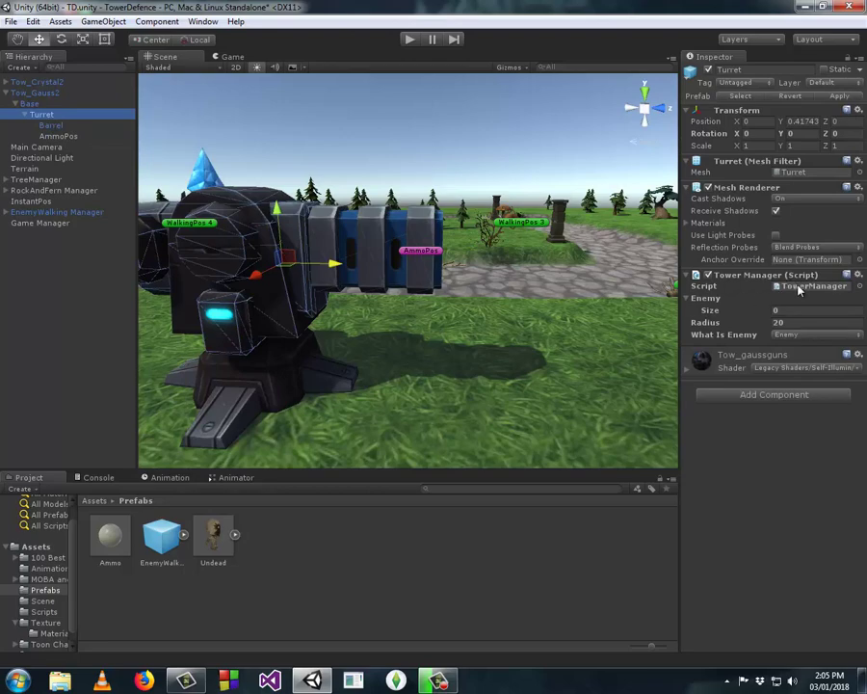
left_click(800, 287)
double_click(800, 288)
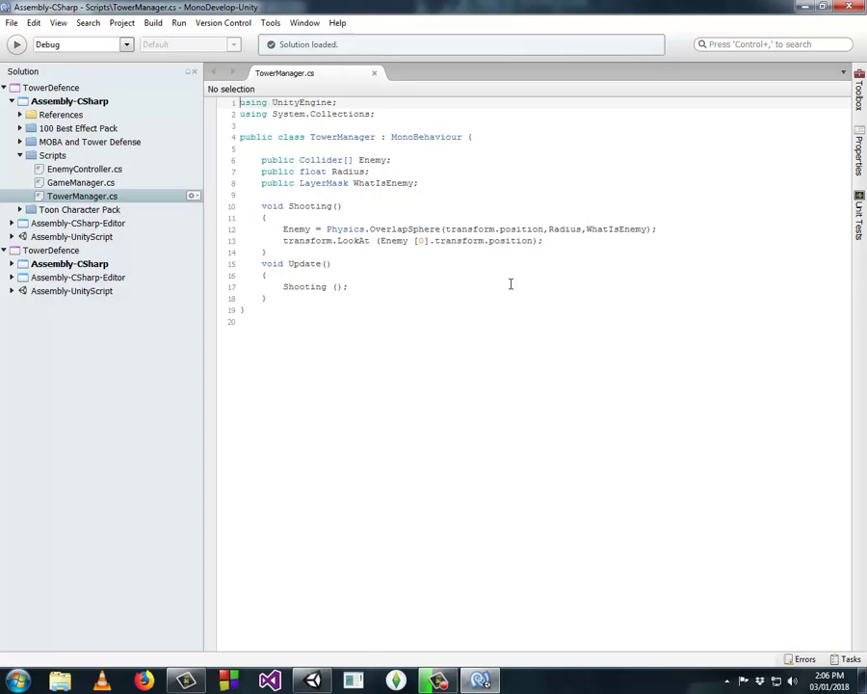
Add 'public float AmmoTime;' and 'private float AmmoTimeCount;' below the WhatIsEnemy field
left_click(424, 183)
key("Return")
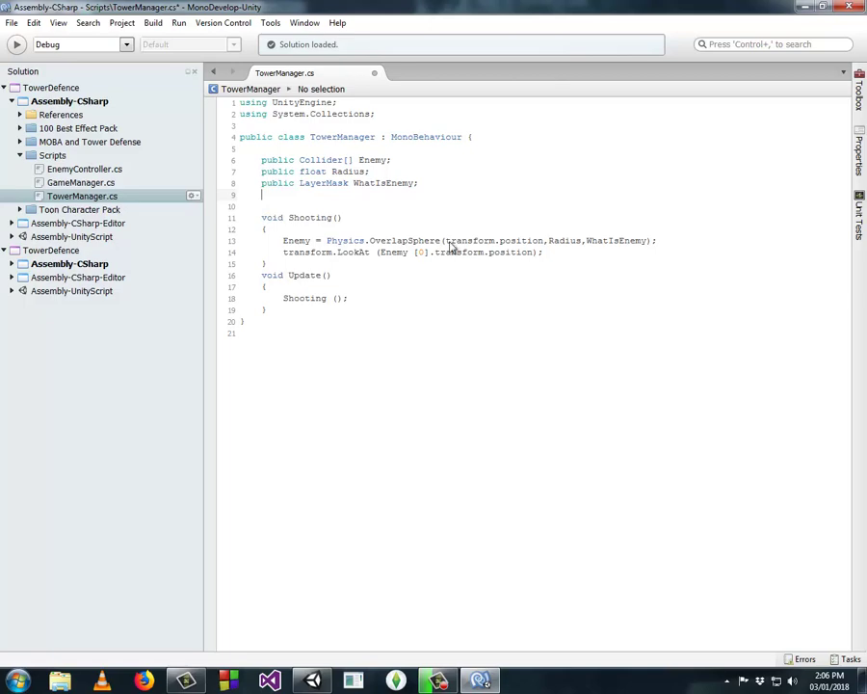
type("public float ")
type("Amm")
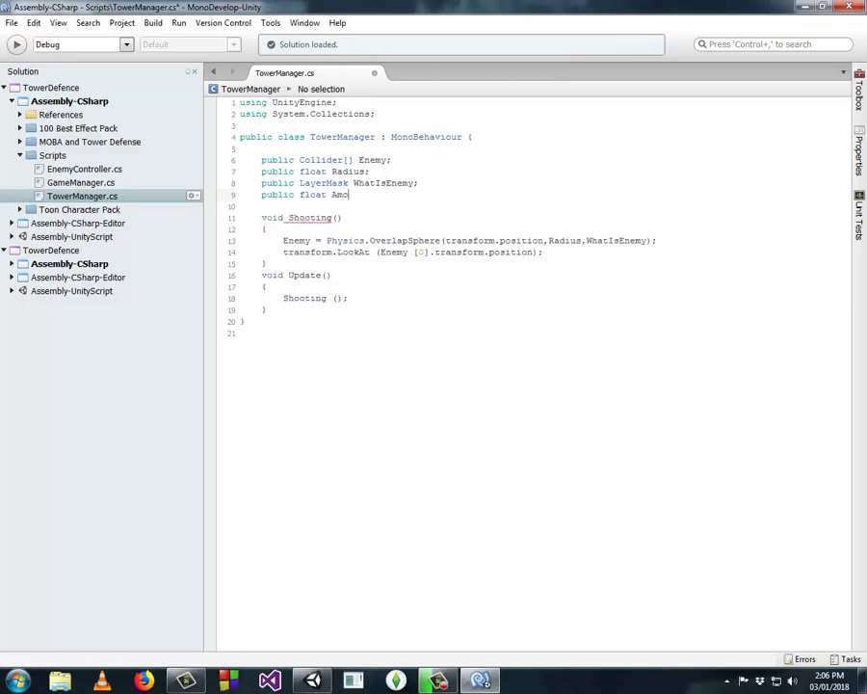
type("oTime;")
key("Return")
type("private ")
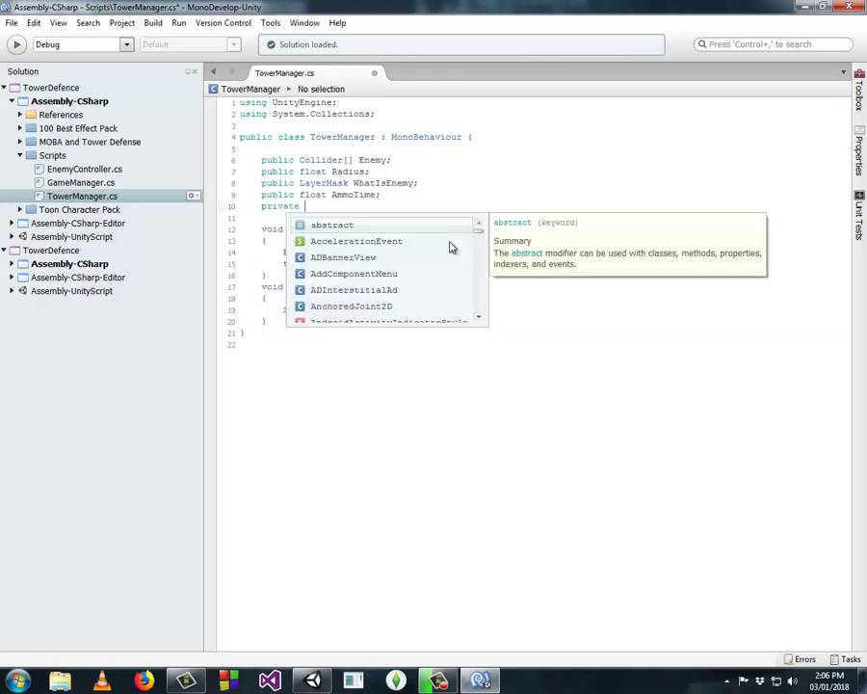
type("float Ammo")
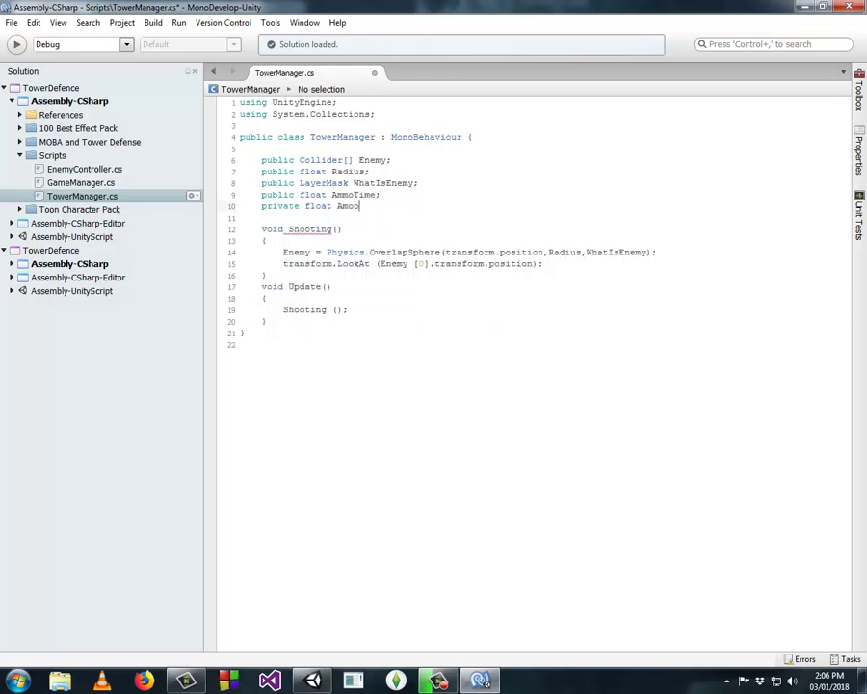
key("BackSpace")
key("BackSpace")
type("moTime")
type("Count;")
key("Return")
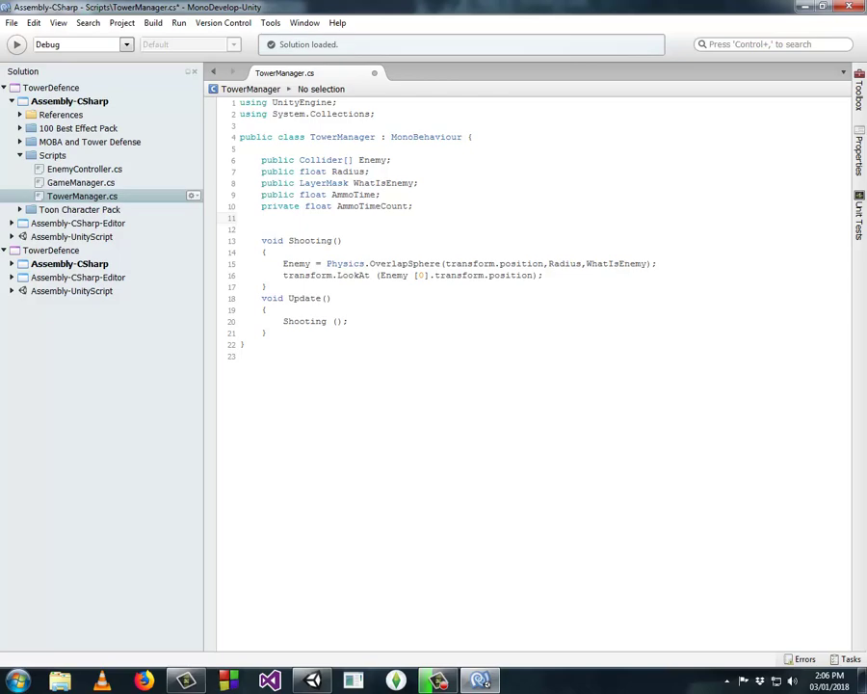
Declare 'public GameObject Ammo;' and 'public Transform AmmoPos;', then return to Unity
type("public ")
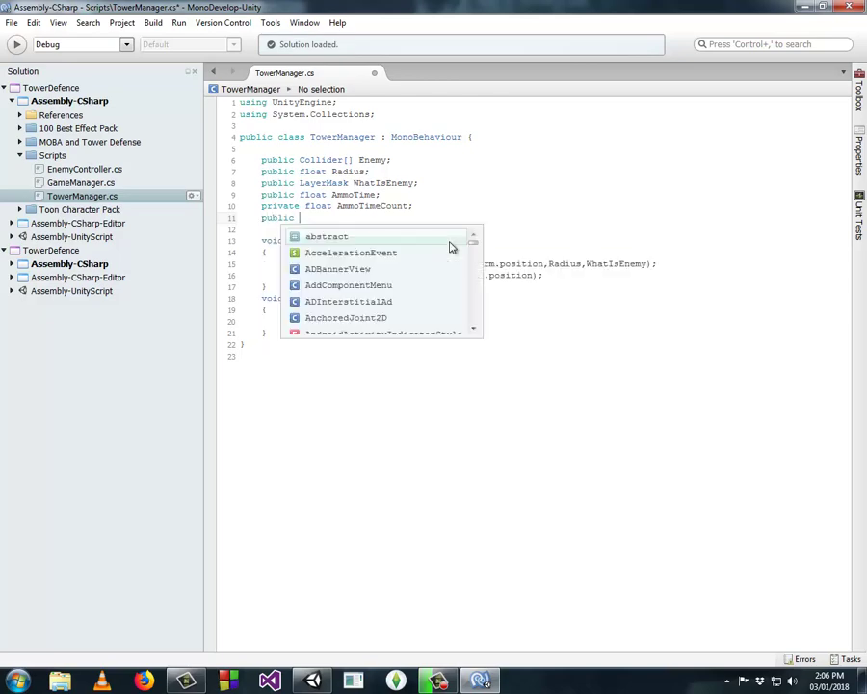
type("gam")
key("Return")
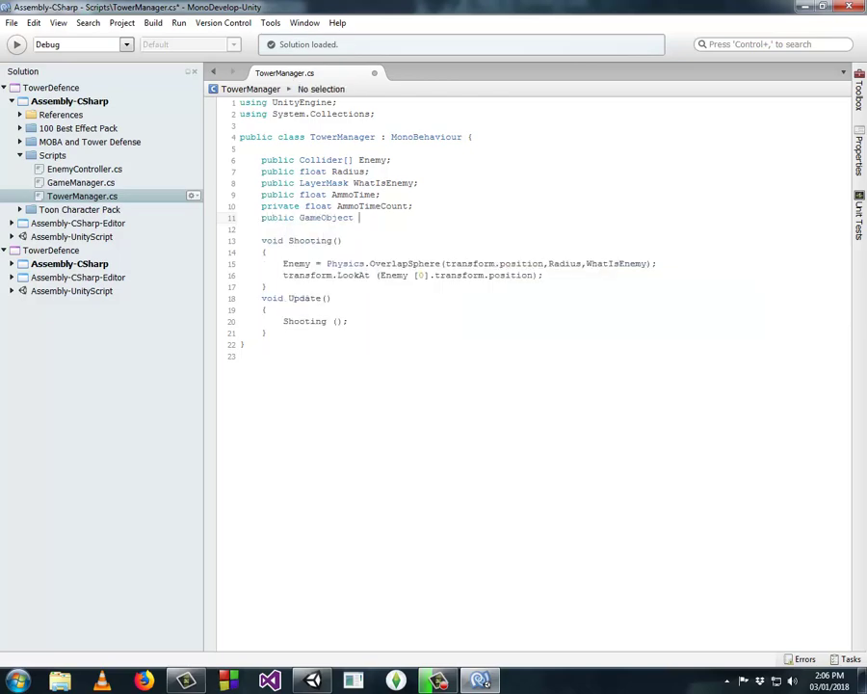
type("Ammo")
type(";")
key("Return")
type("pu")
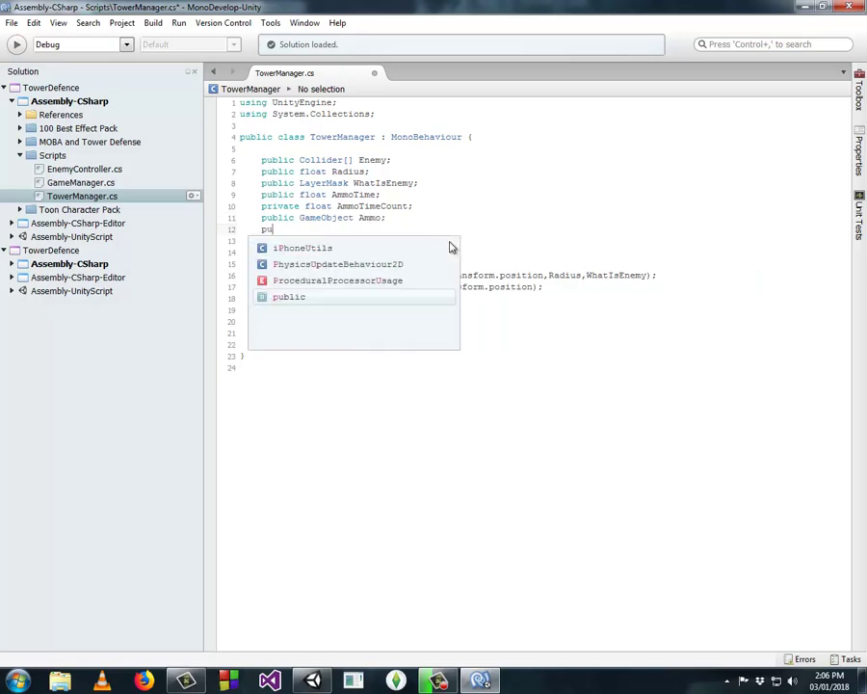
type("blic Tra")
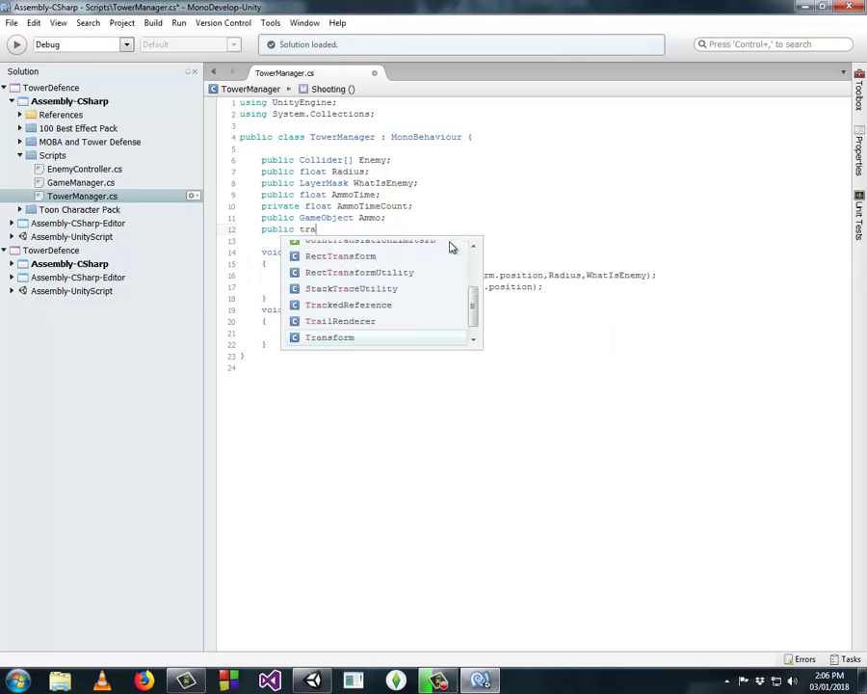
key("Return")
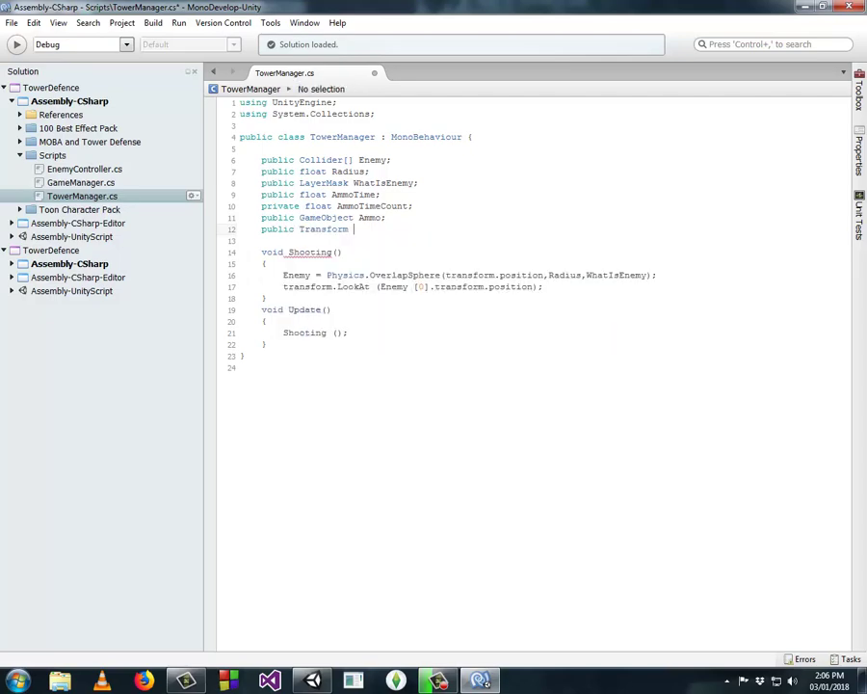
type("Ammo")
type("Pos;")
left_click_drag(354, 229, 403, 229)
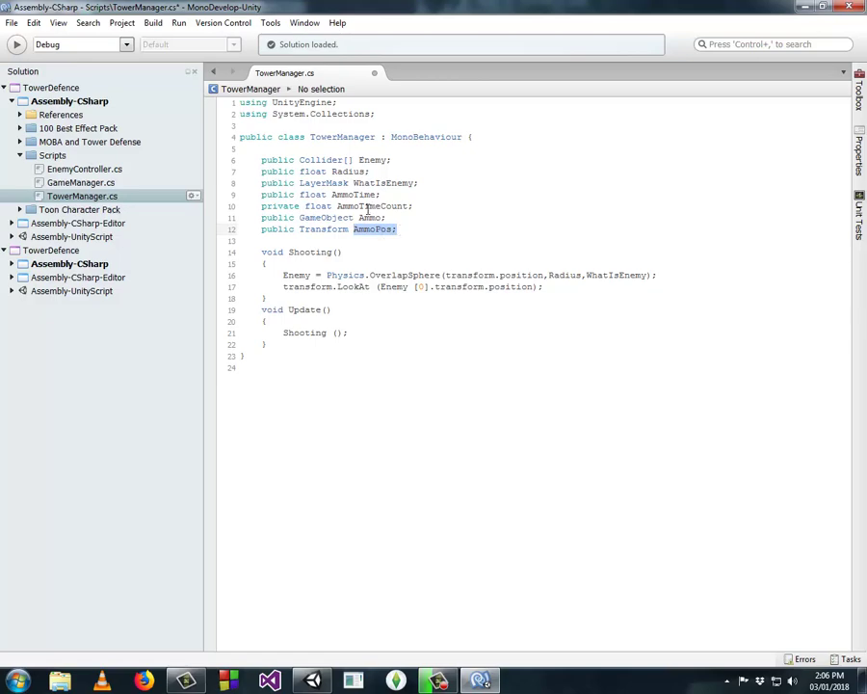
left_click_drag(357, 218, 403, 217)
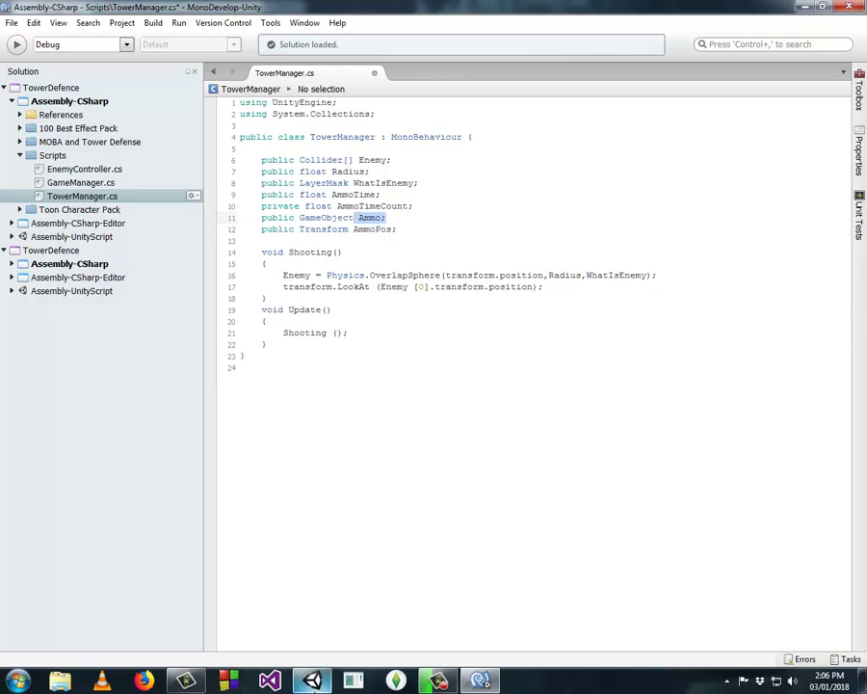
left_click(312, 681)
Select the Ammo prefab in Assets > Prefabs, then bring MonoDevelop back
left_click(36, 546)
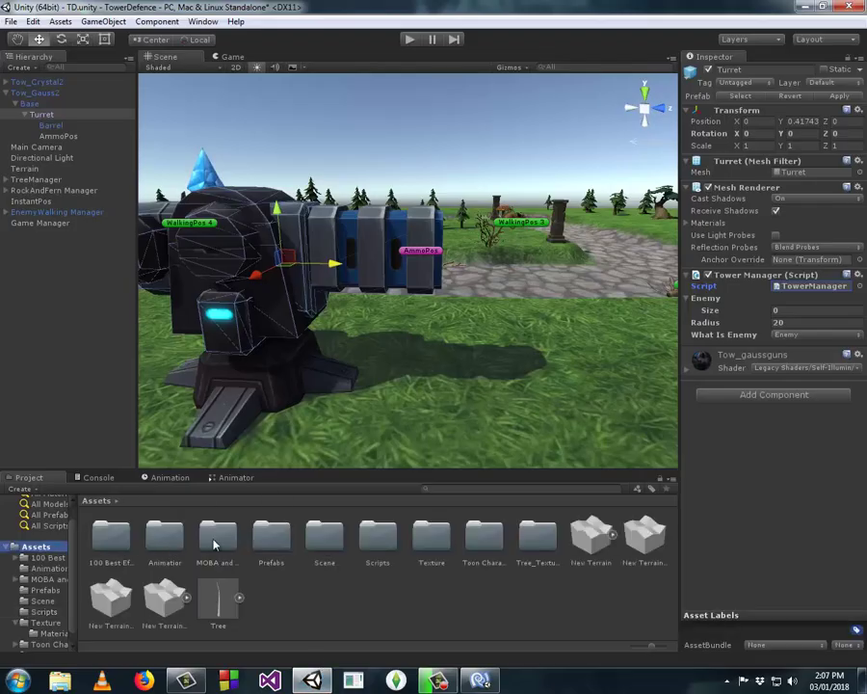
double_click(258, 544)
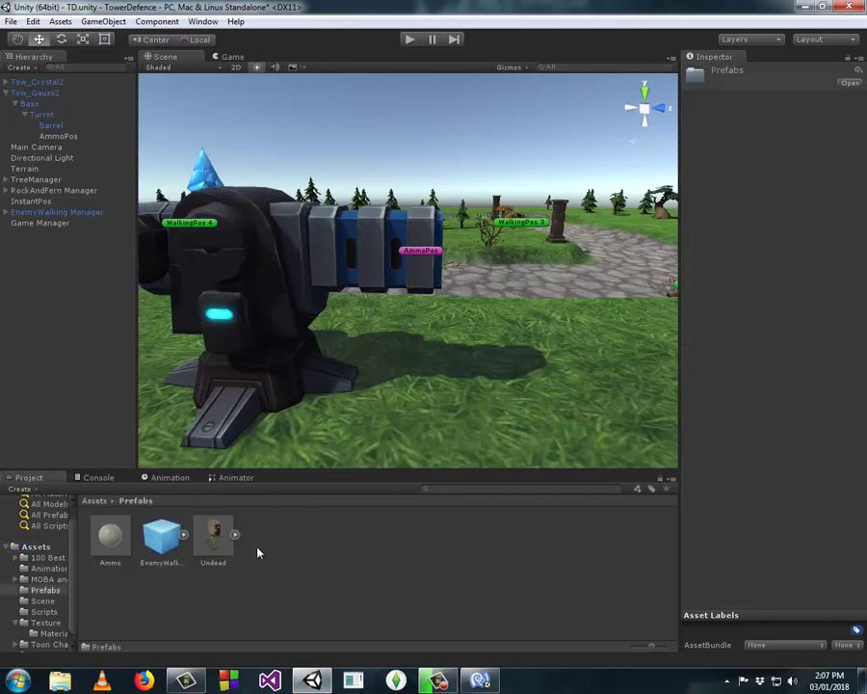
left_click(113, 536)
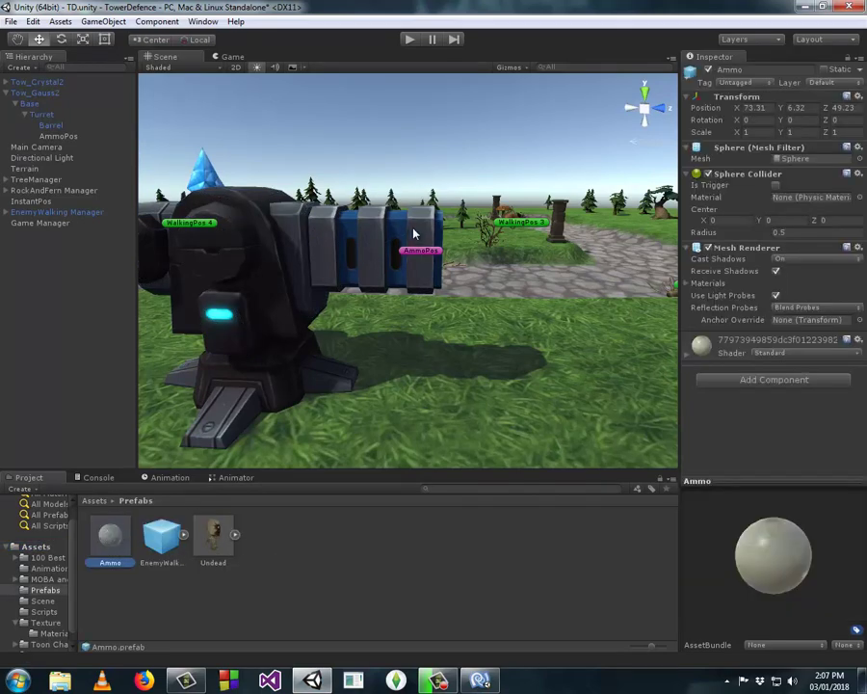
left_click(480, 682)
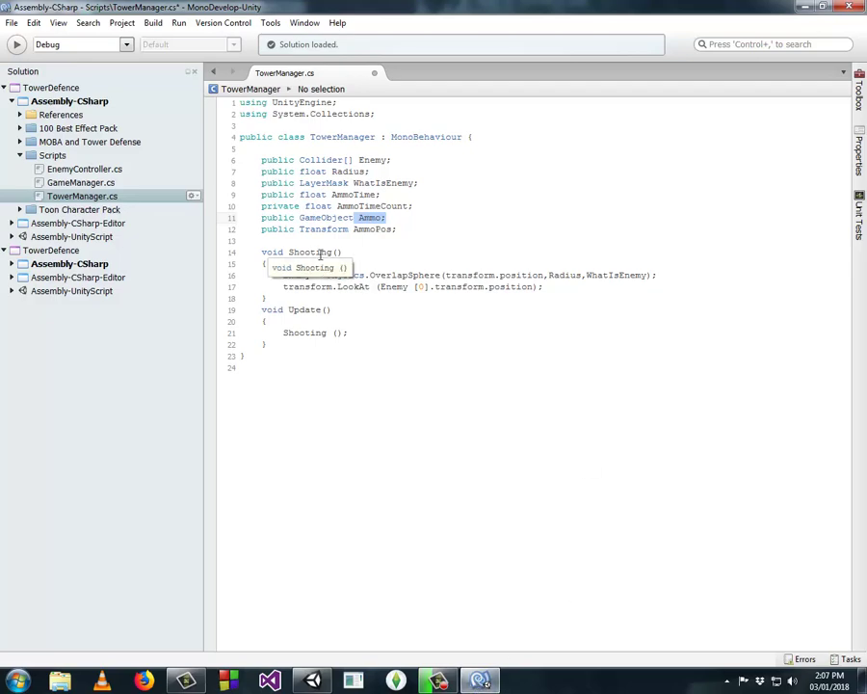
Add a void Start() method below the AmmoPos field declaration
left_click_drag(417, 207, 262, 196)
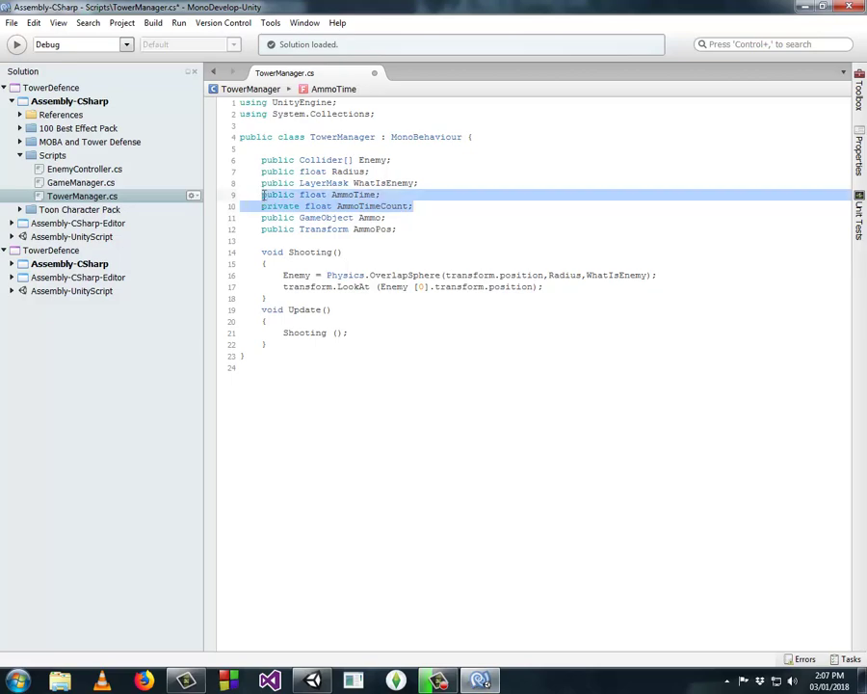
left_click(415, 232)
key("Return")
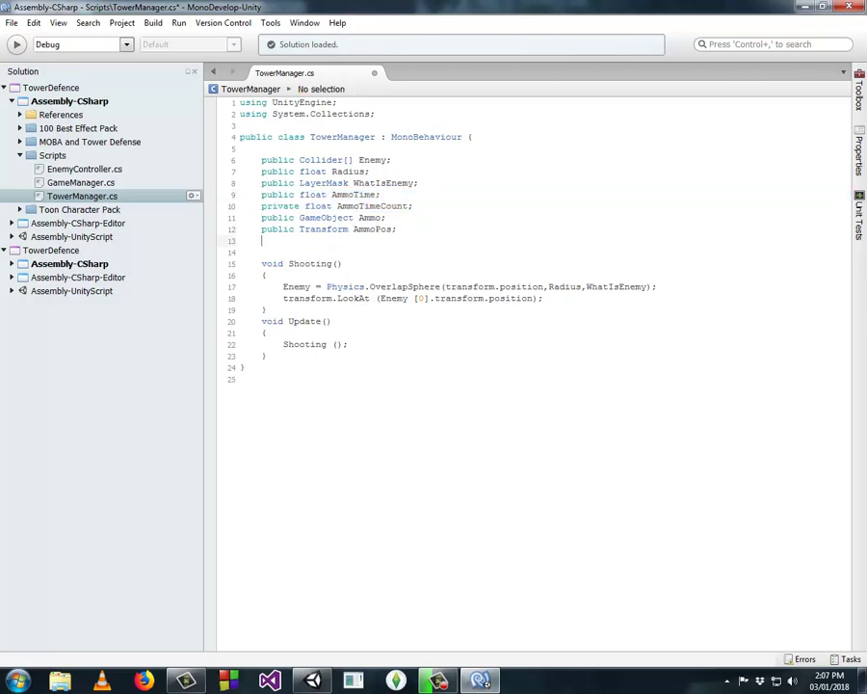
key("Return")
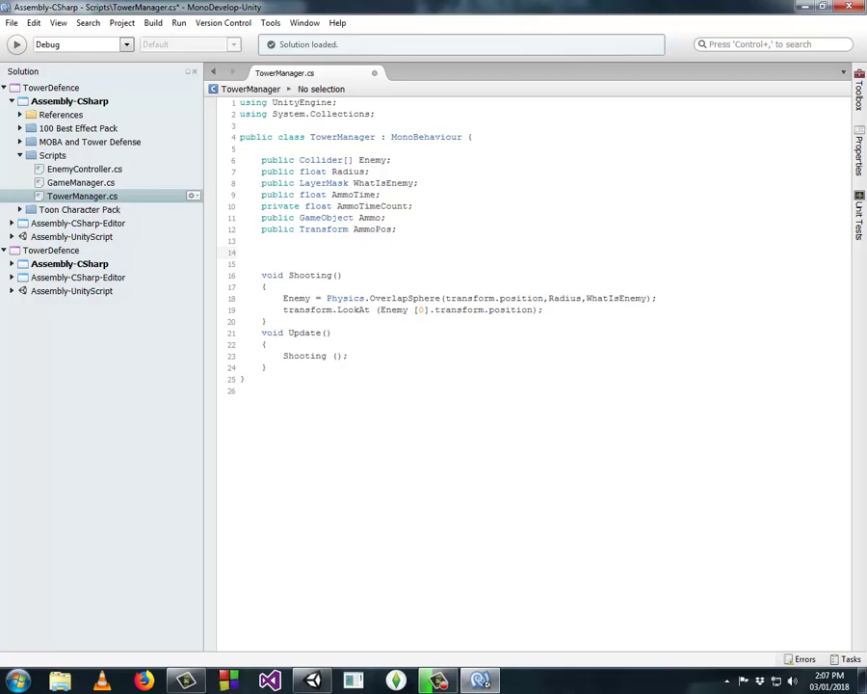
type("void")
type("Start(")
type(")")
key("Return")
Fill Start's body with 'AmmoTimeCount = AmmoTime;'
type("{")
key("Return")
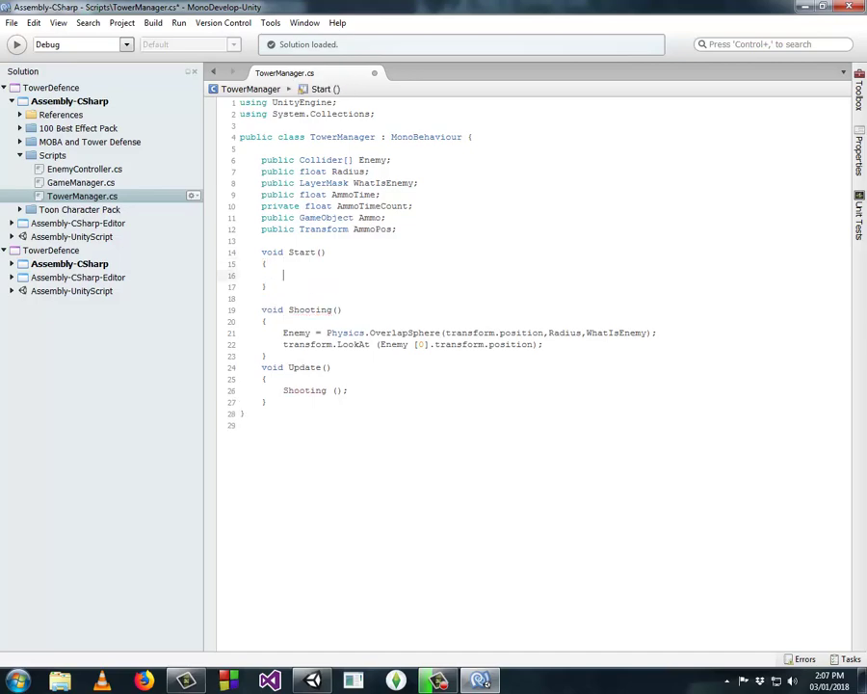
type("Ammotimecou")
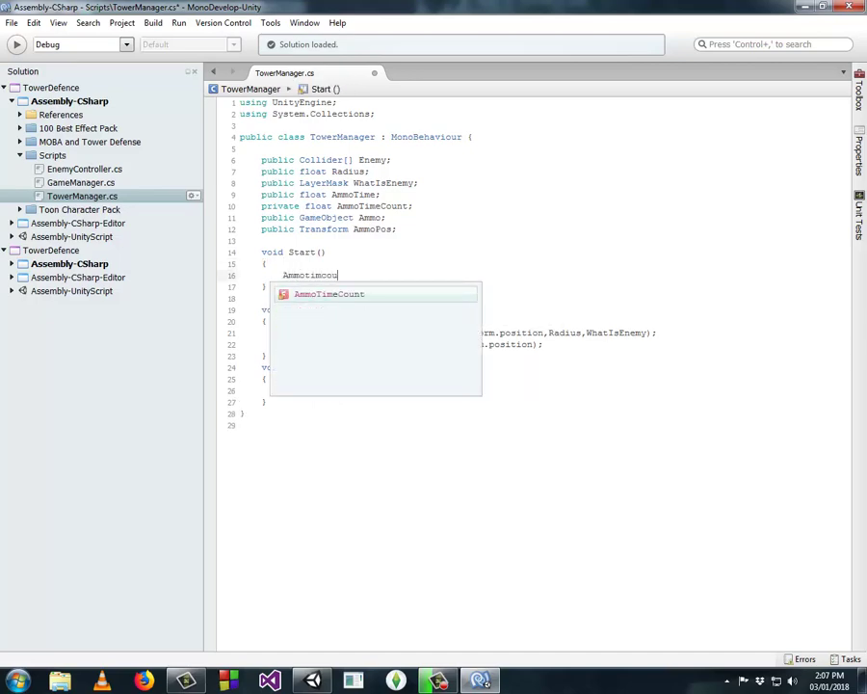
key("Return")
type("= am")
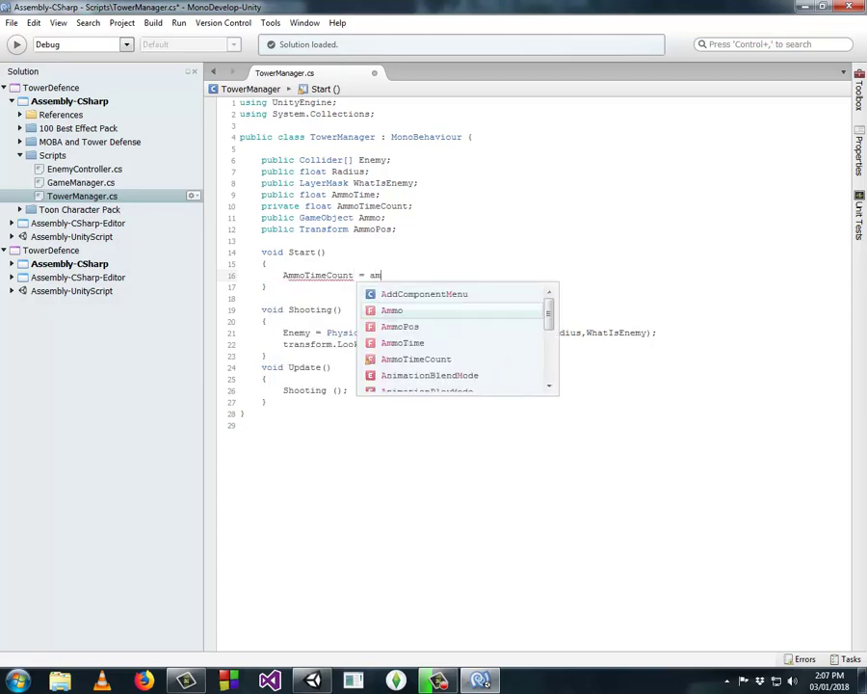
type("motim")
key("Return")
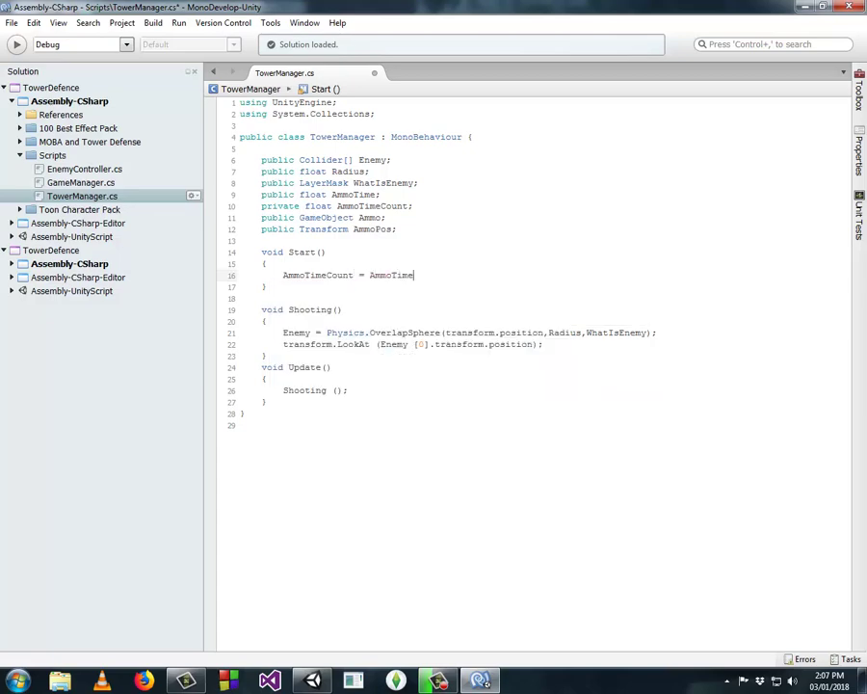
type(";")
Insert a blank line after the transform.LookAt statement in Shooting()
left_click(552, 351)
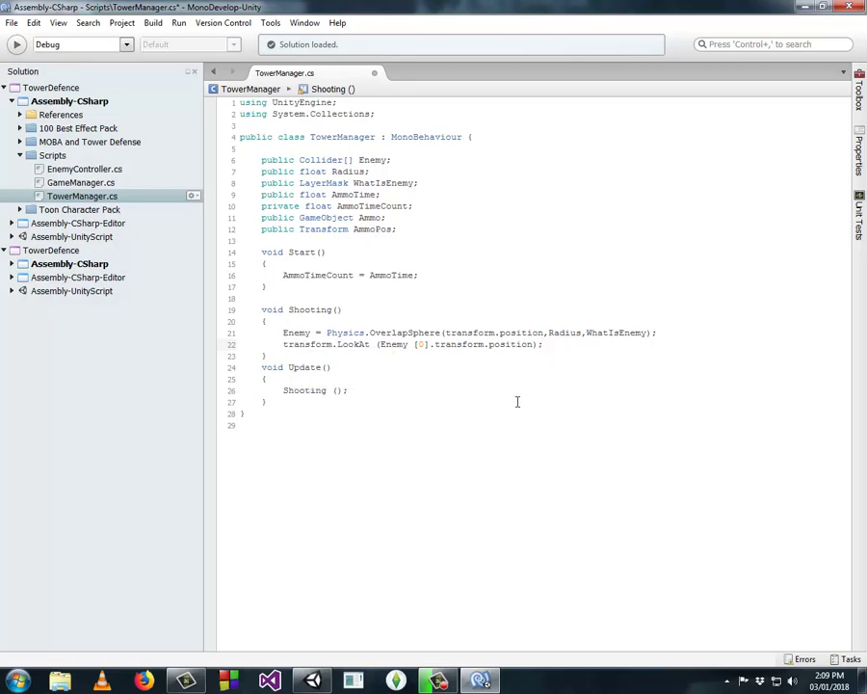
key("Return")
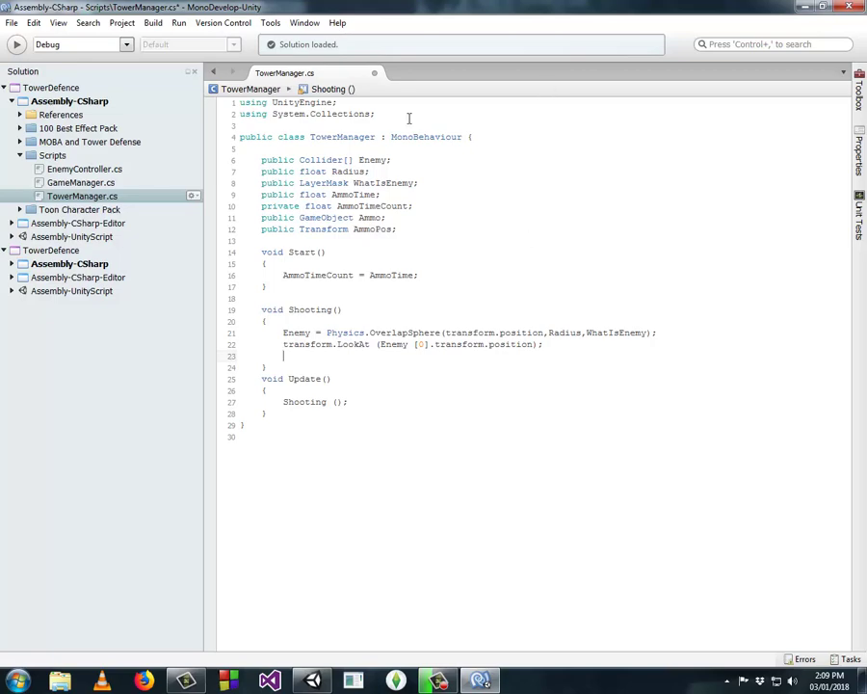
left_click_drag(392, 160, 300, 160)
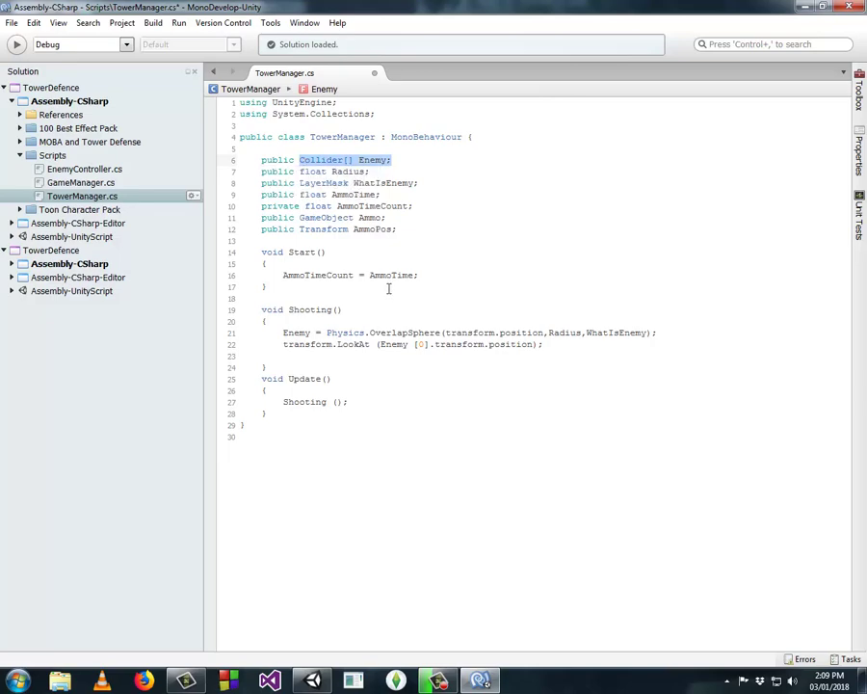
left_click_drag(283, 344, 553, 344)
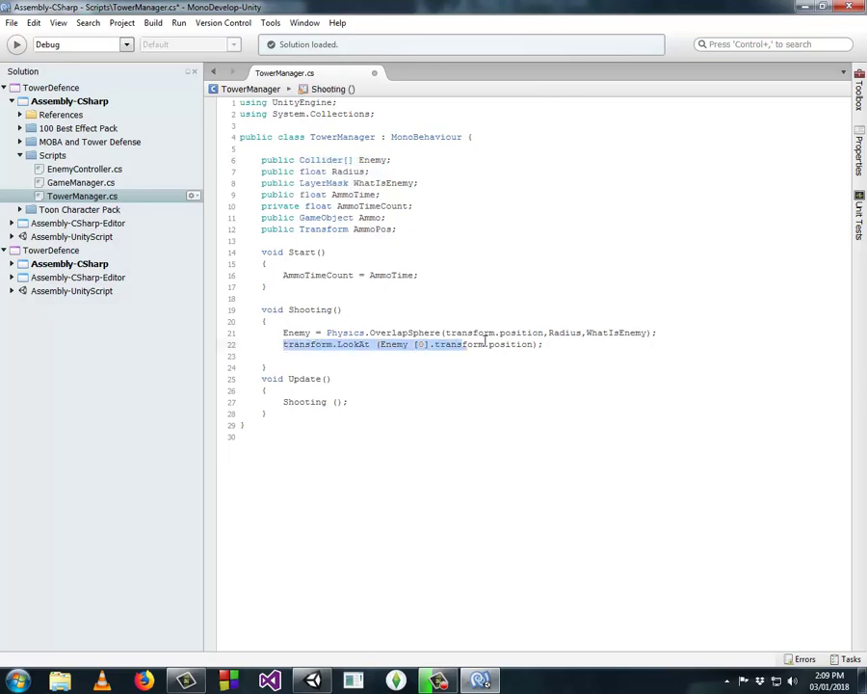
left_click(552, 344)
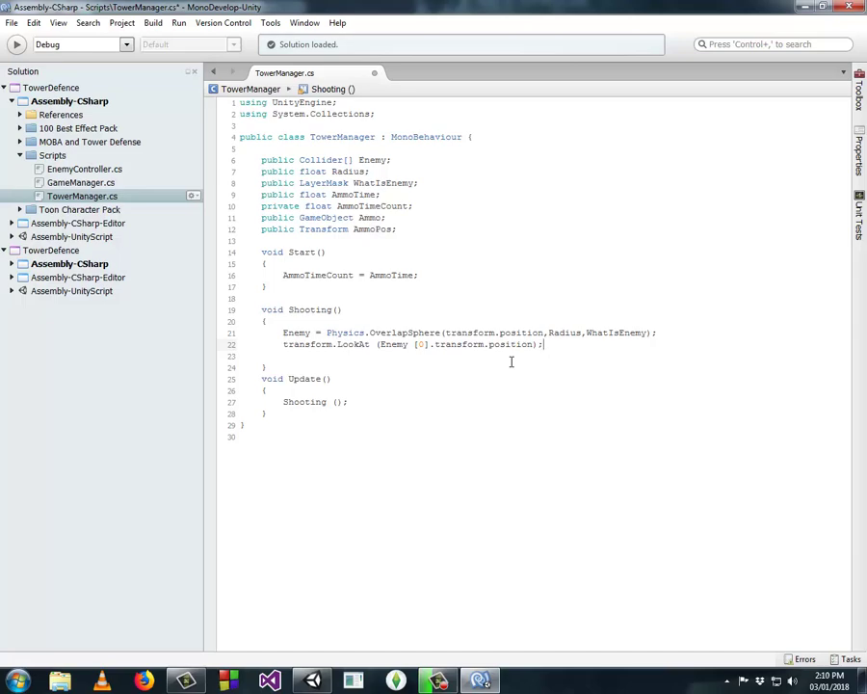
Write 'if (Enemy[0] != null) { }' below the LookAt line in Shooting()
key("Return")
key("Return")
type("if")
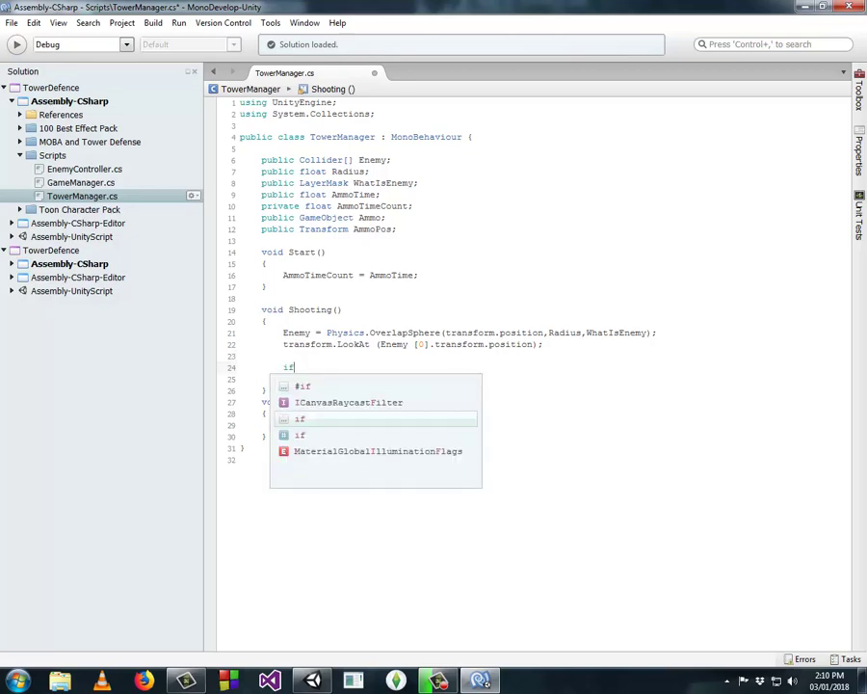
type("()")
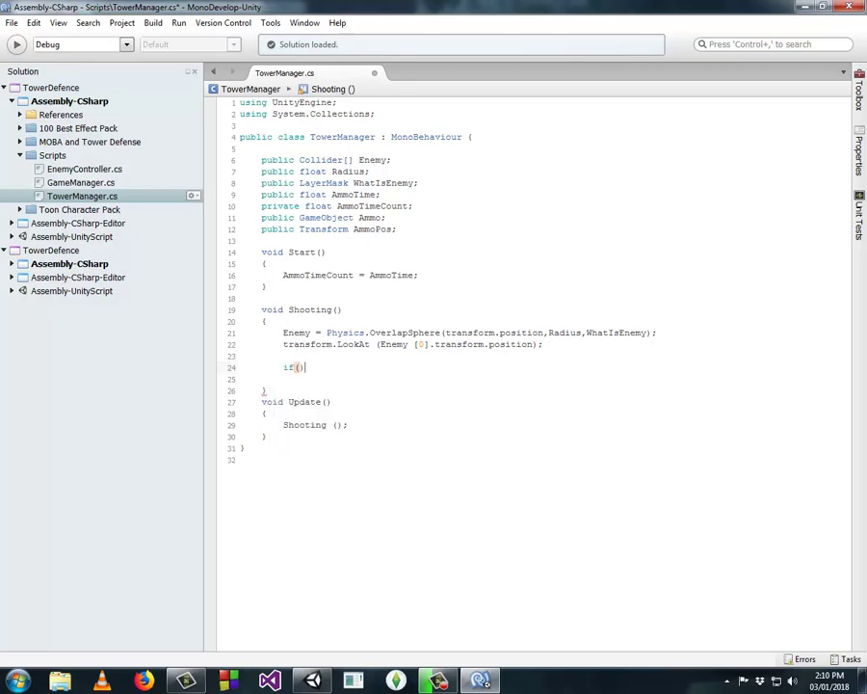
left_click(298, 367)
type("Enemy")
type("[0")
type("] !")
type("= null")
left_click(393, 368)
key("Return")
type("{")
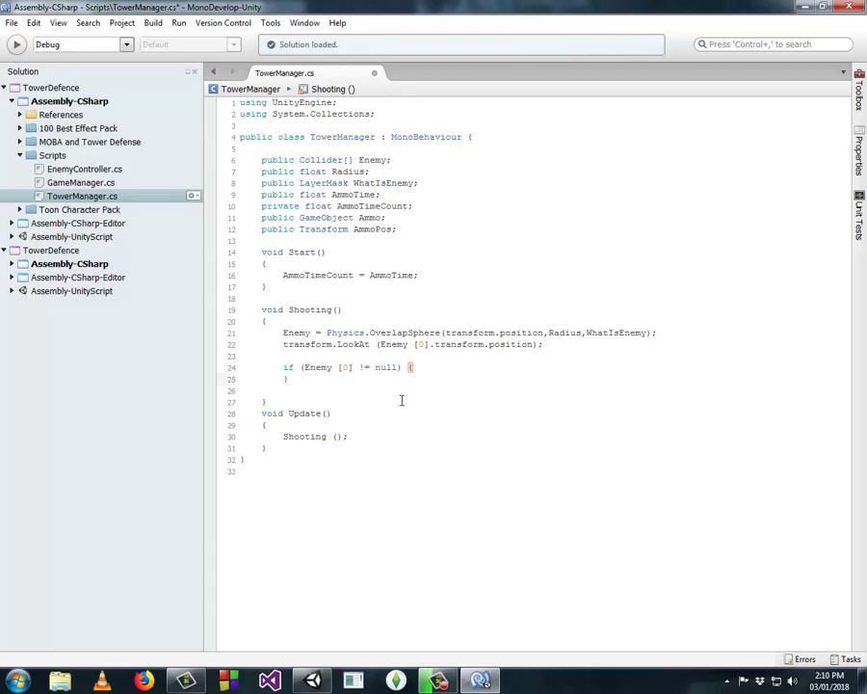
key("Return")
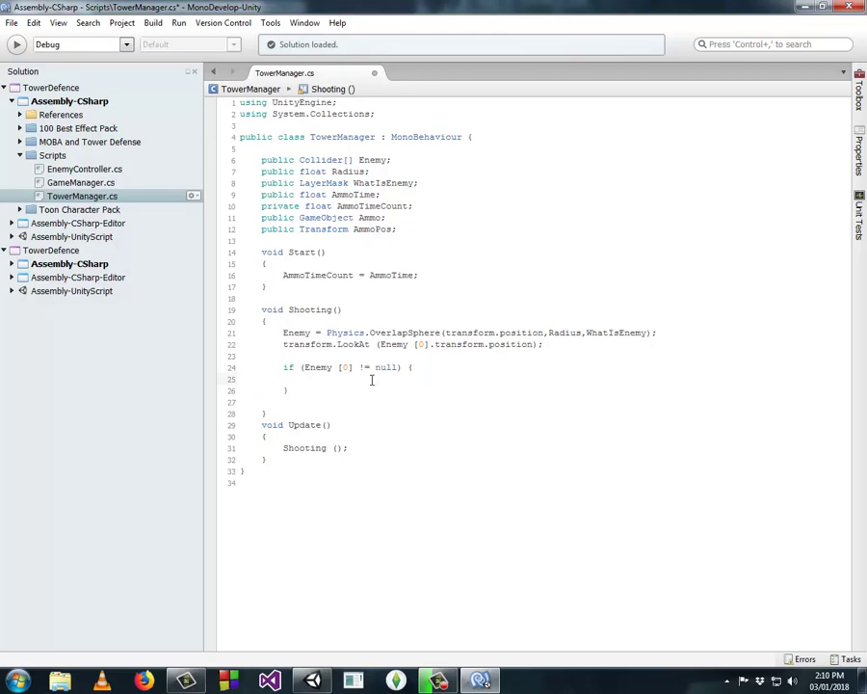
mouse_move(305, 367)
left_mouse_down()
mouse_move(369, 368)
mouse_move(302, 371)
left_mouse_up()
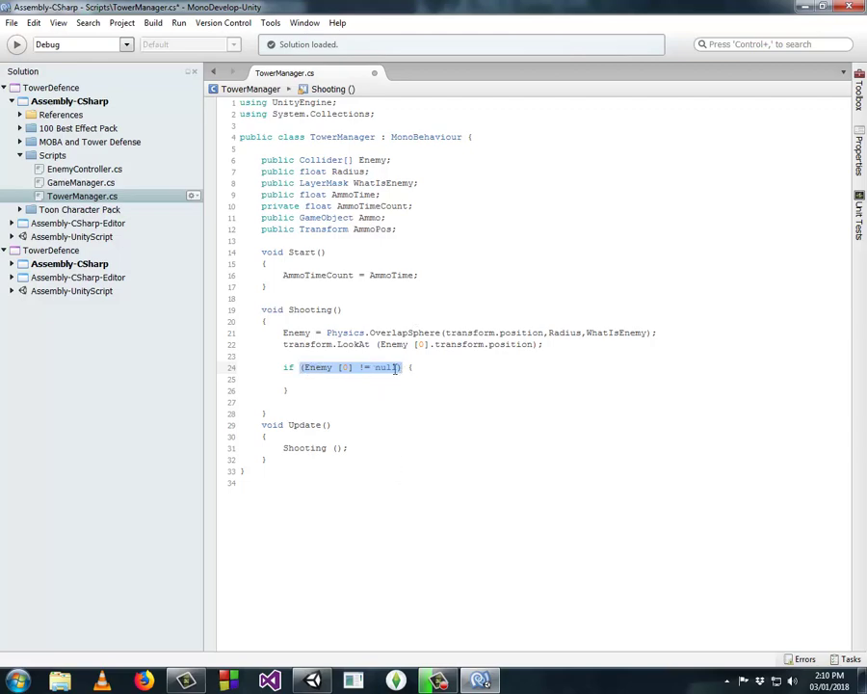
left_click(347, 377)
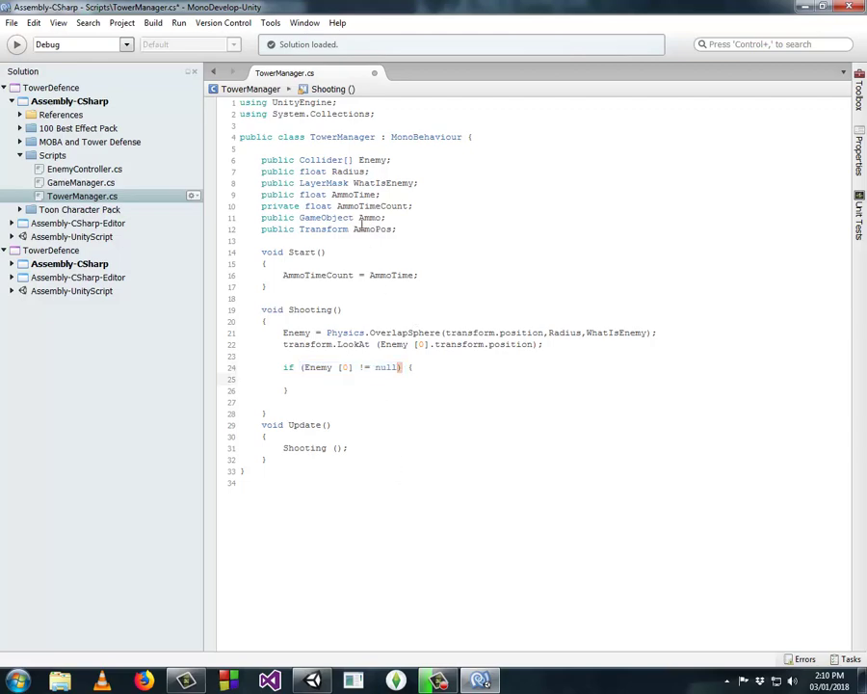
left_click_drag(421, 208, 244, 195)
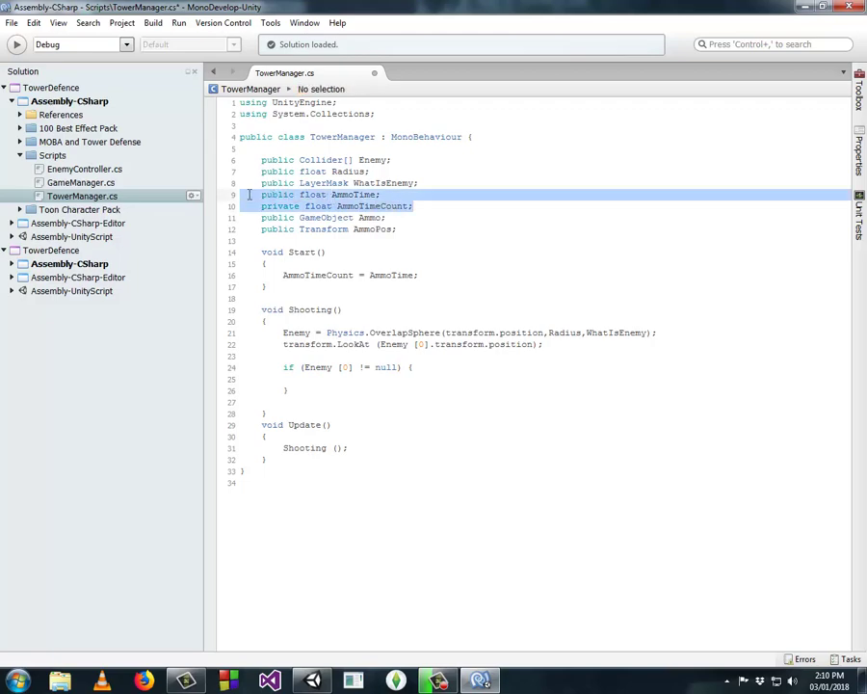
left_click(326, 383)
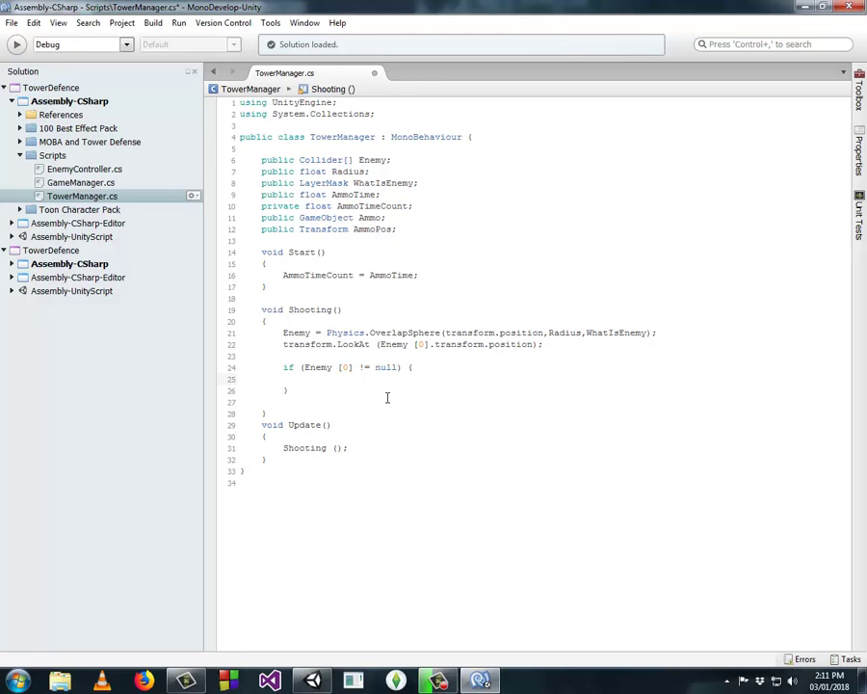
Inside the null-check, write 'AmmoTimeCount -= Time.deltaTime;'
type("amo")
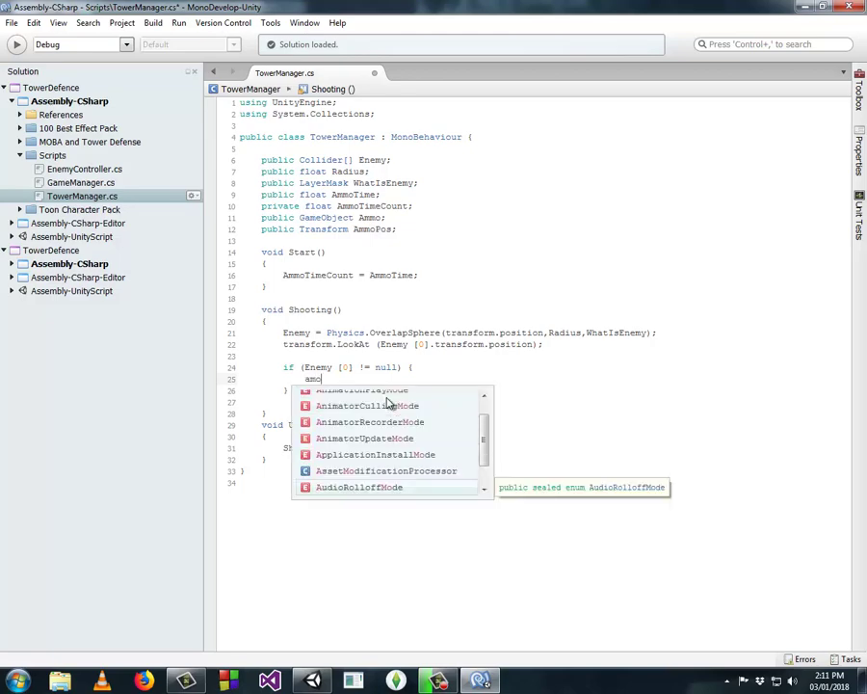
key("BackSpace")
type("mo")
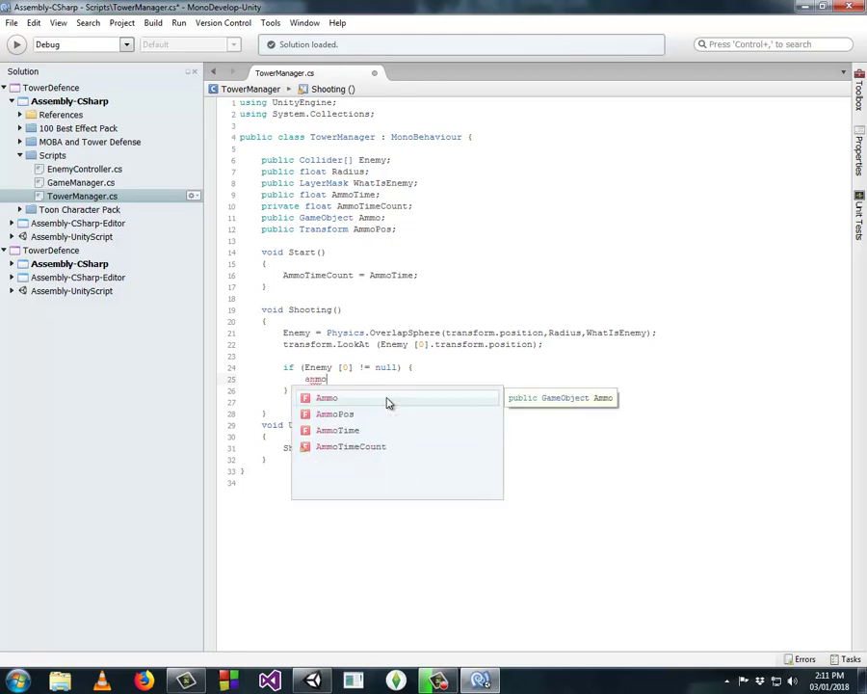
type("tim")
key("Down")
key("Return")
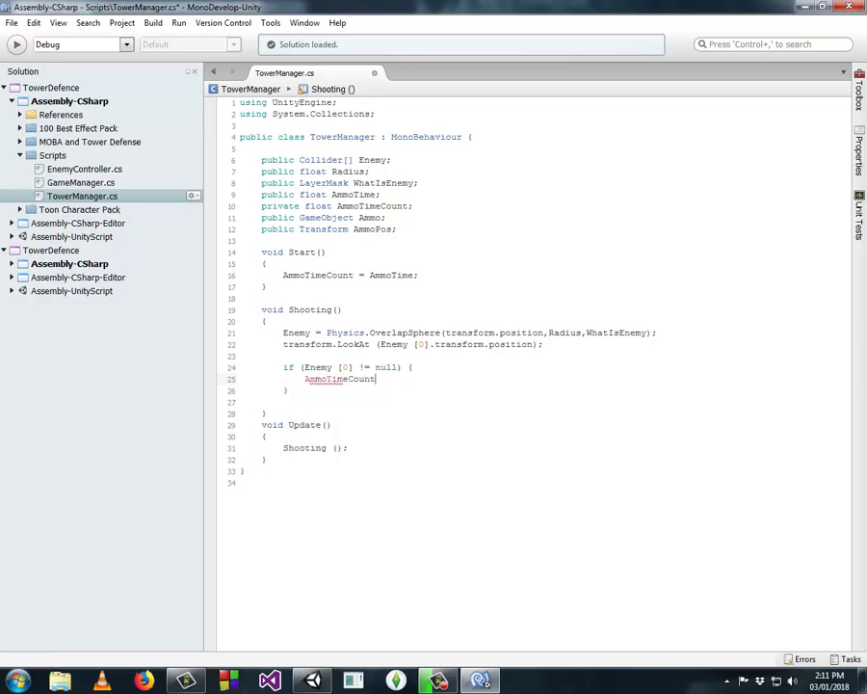
type("0-")
key("BackSpace")
key("BackSpace")
type("-= tim")
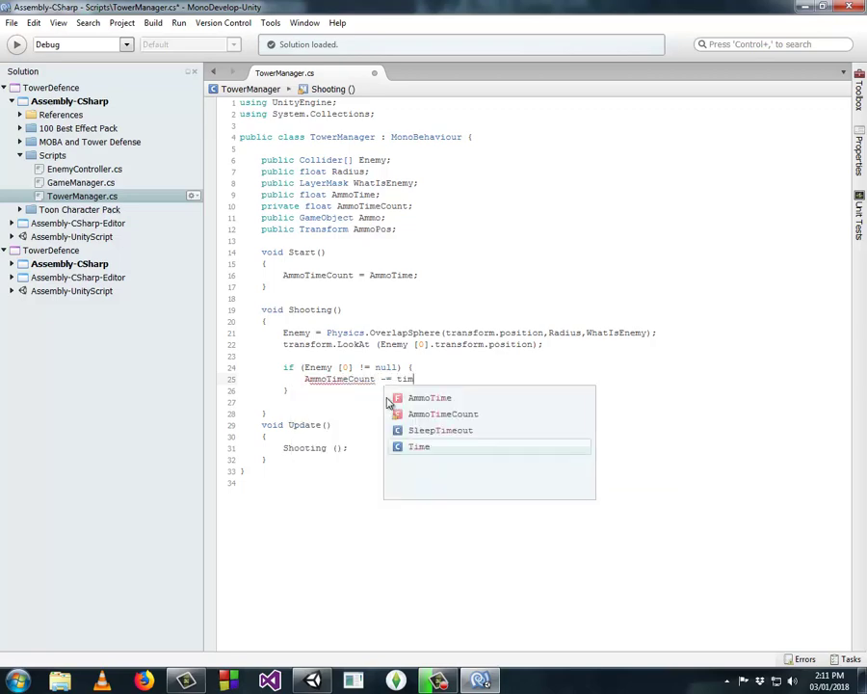
key("Return")
type(".deltaTime;")
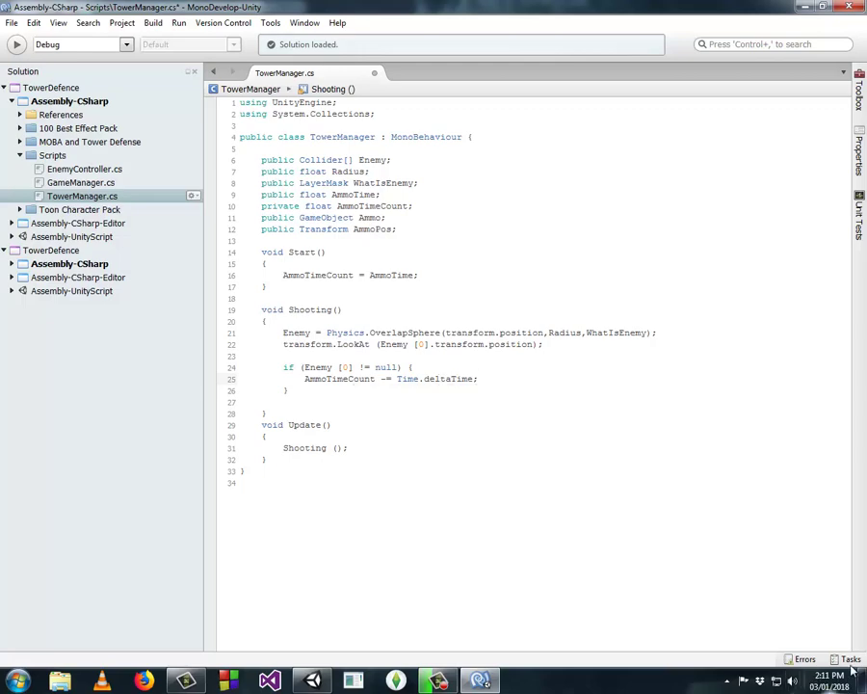
Add an empty 'if (AmmoTimeCount <= 0) { }' block below the countdown line
double_click(393, 275)
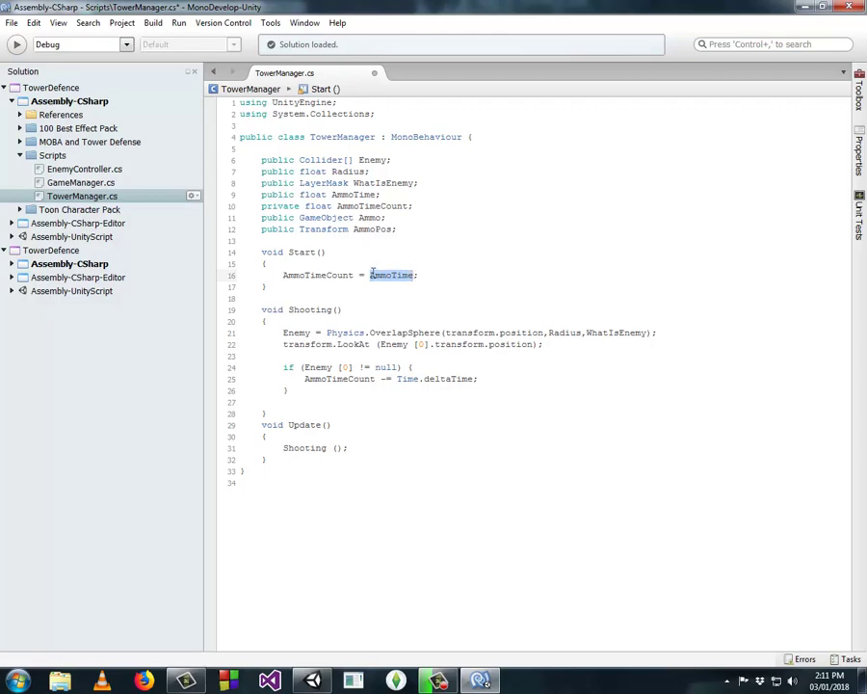
left_click_drag(283, 276, 353, 277)
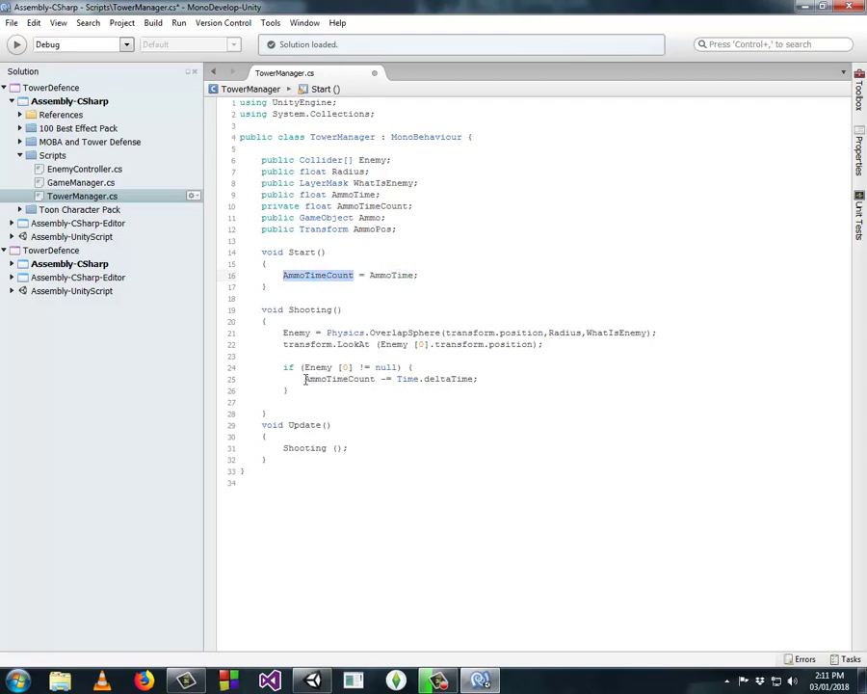
left_click_drag(305, 379, 375, 379)
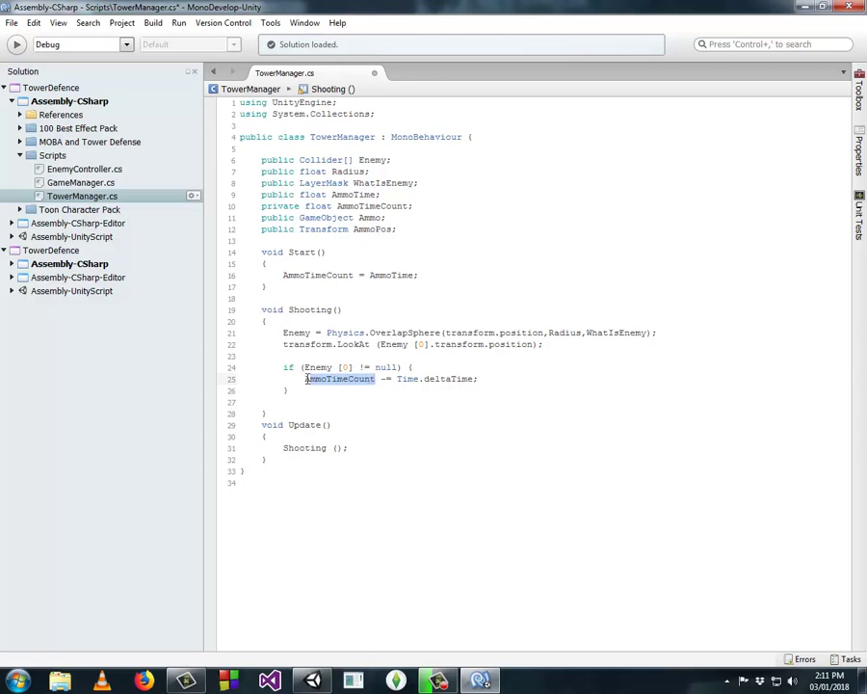
left_click(494, 378)
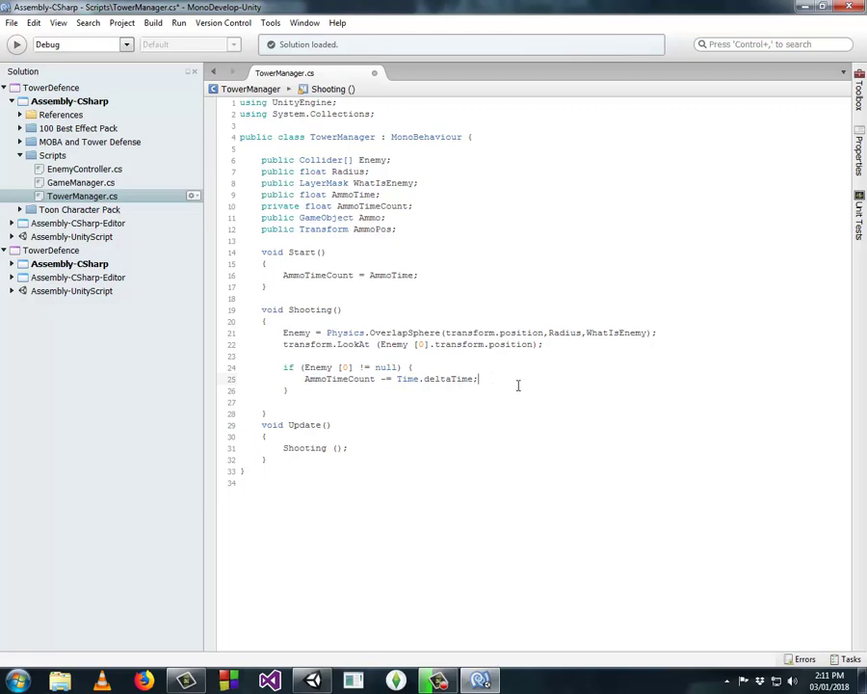
key("Return")
type("if")
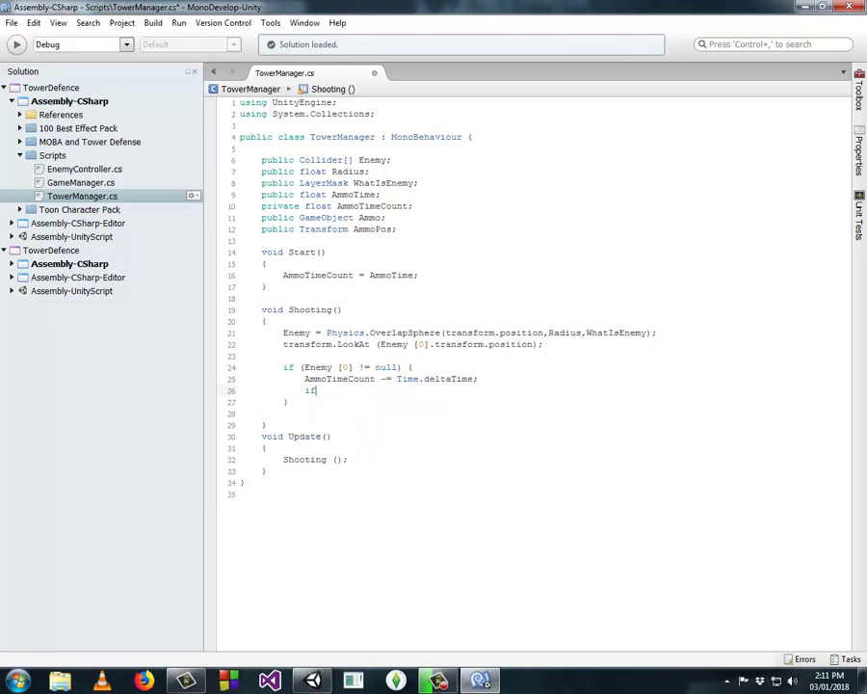
type("(")
type("Ammotim")
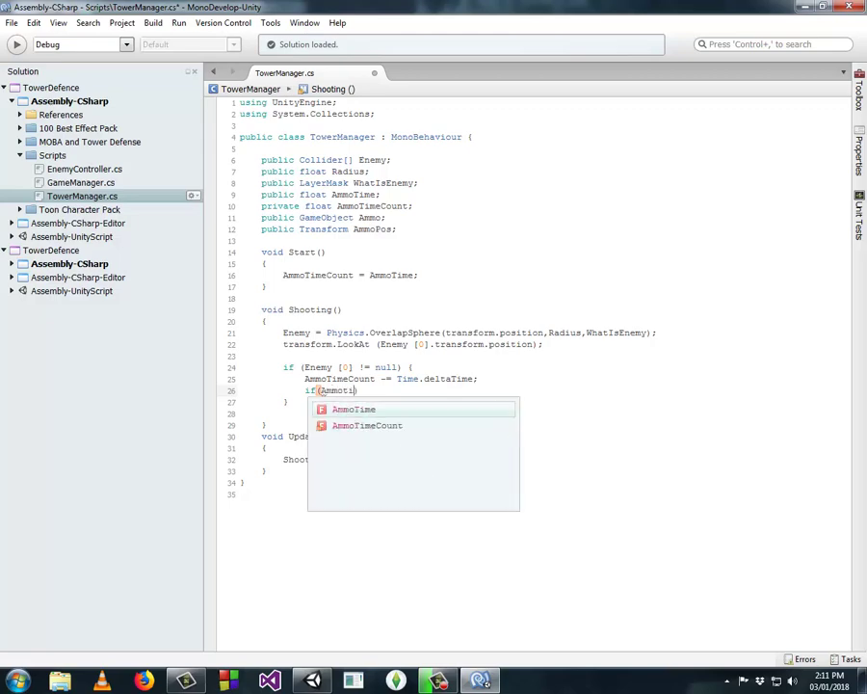
type("ec")
key("Return")
type("<")
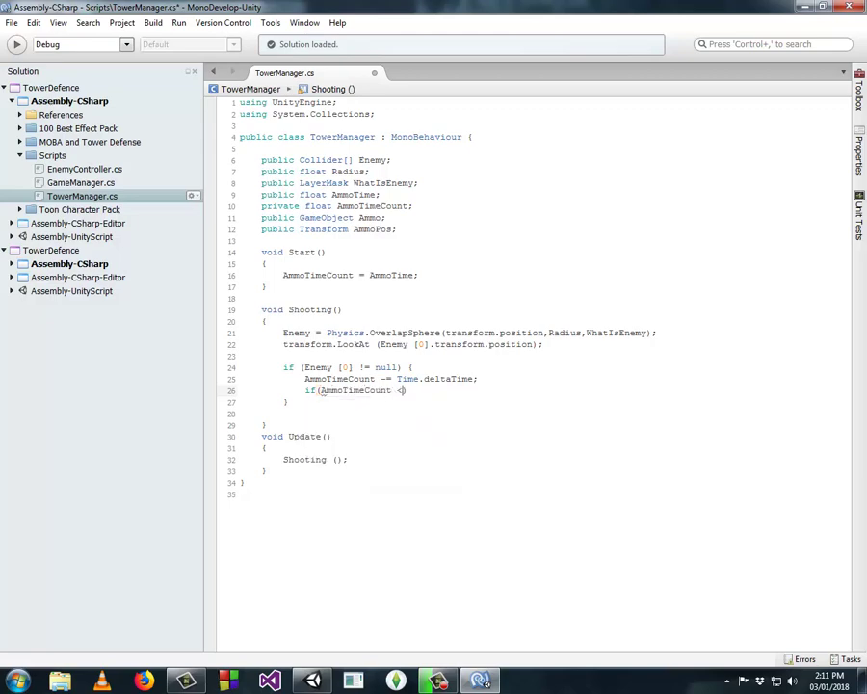
type("= 0")
mouse_move(304, 379)
left_mouse_down()
mouse_move(388, 379)
mouse_move(379, 379)
left_mouse_up()
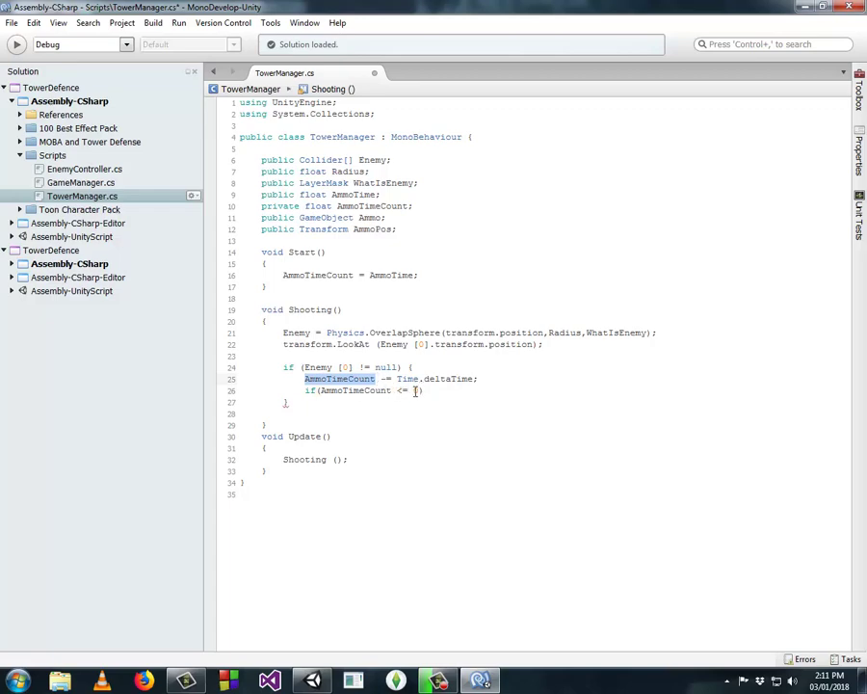
left_click(424, 391)
key("Return")
type("{")
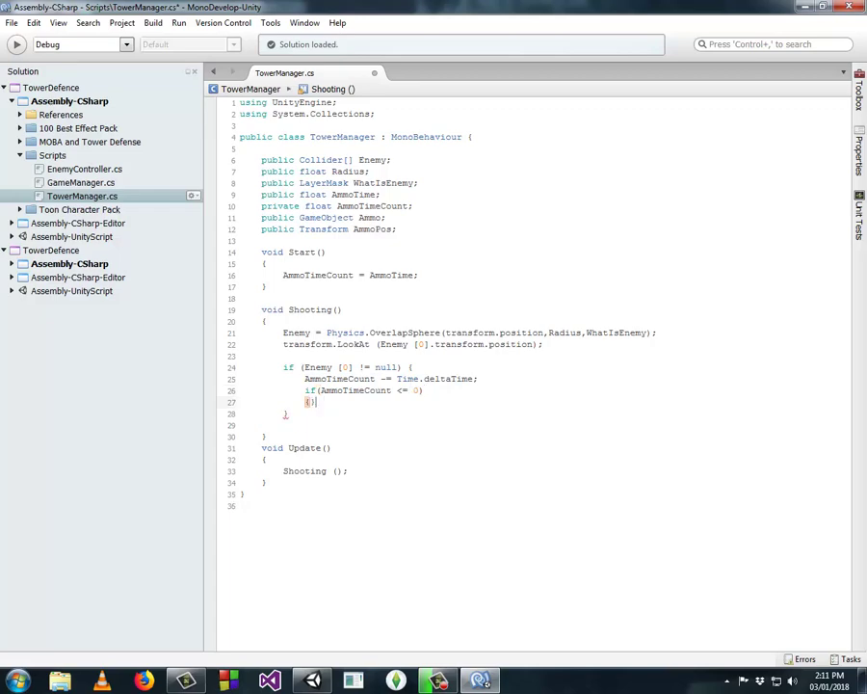
key("Return")
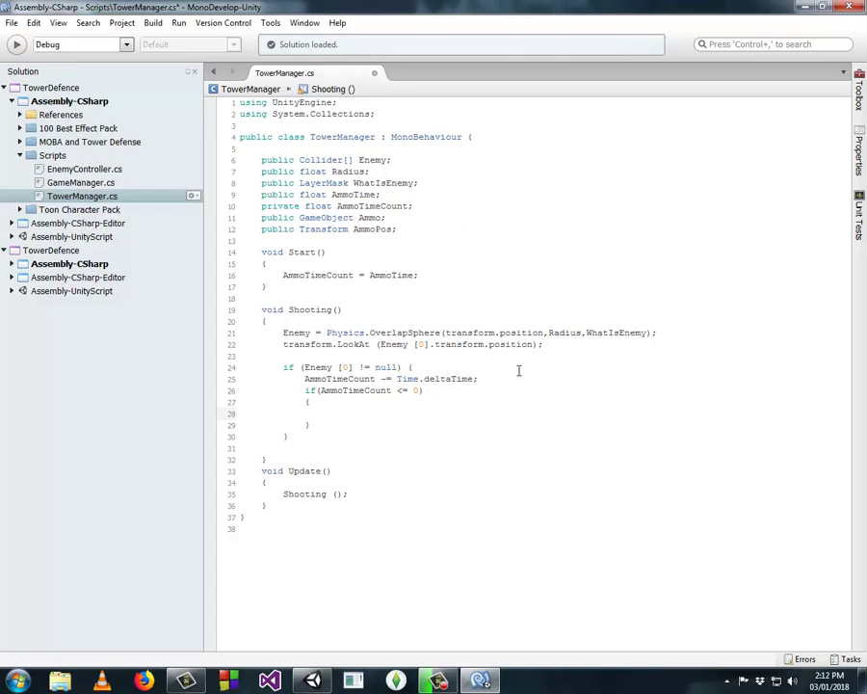
Write Instantiate(Ammo, AmmoPos, Quaternion.identity); inside the AmmoTimeCount <= 0 block
type("insta")
key("Return")
type("(")
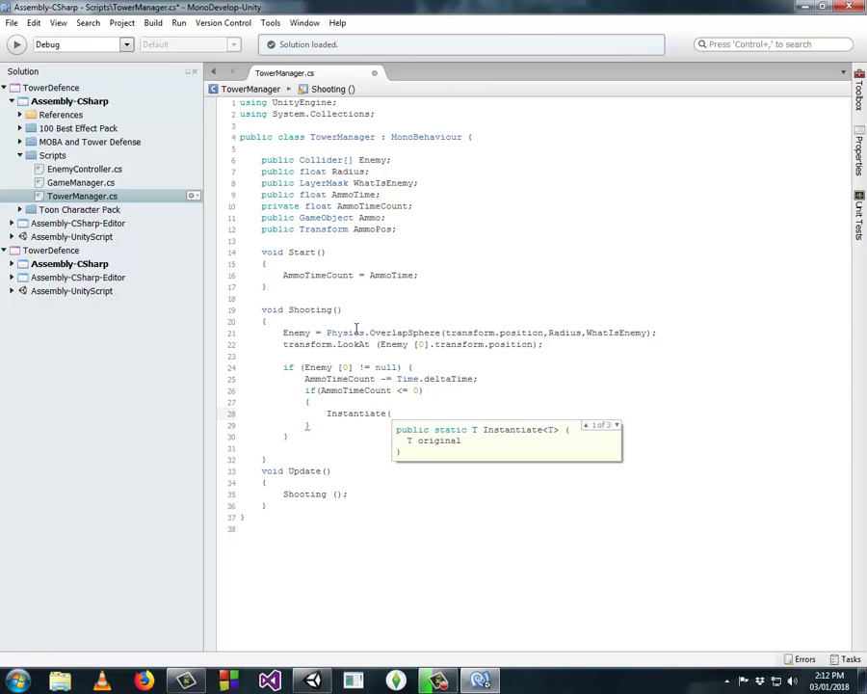
type("Am")
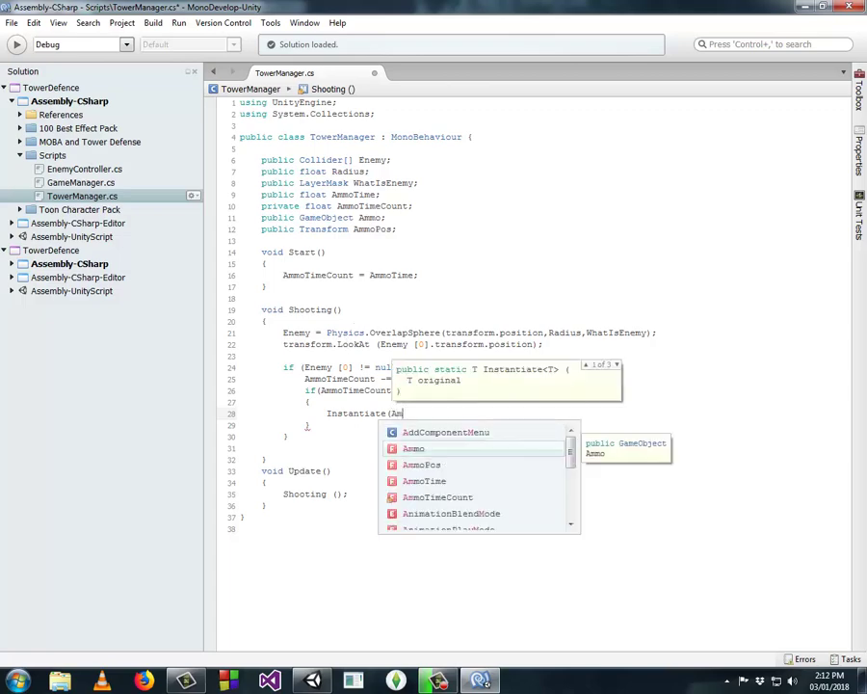
type("mo,")
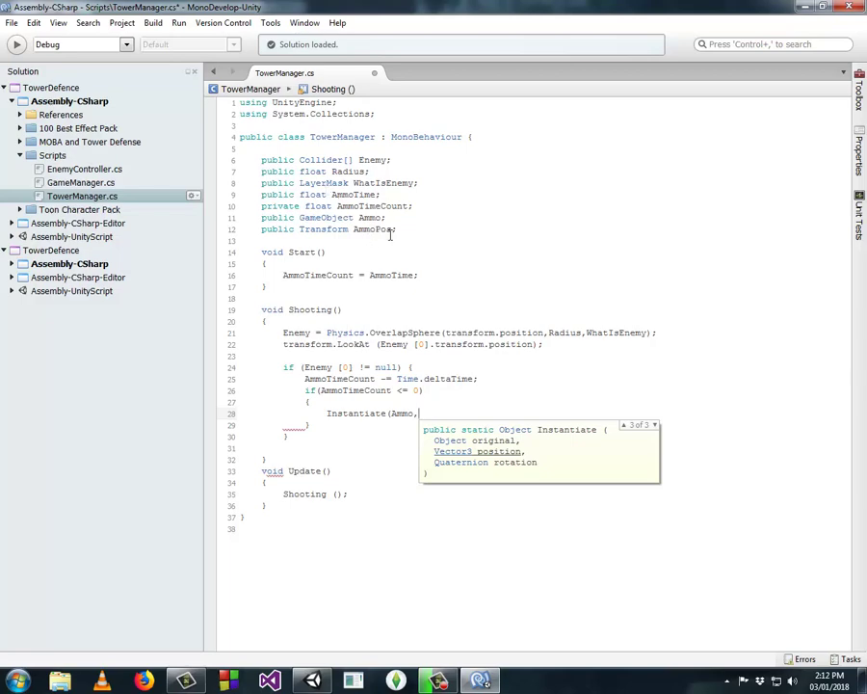
type("Ammo")
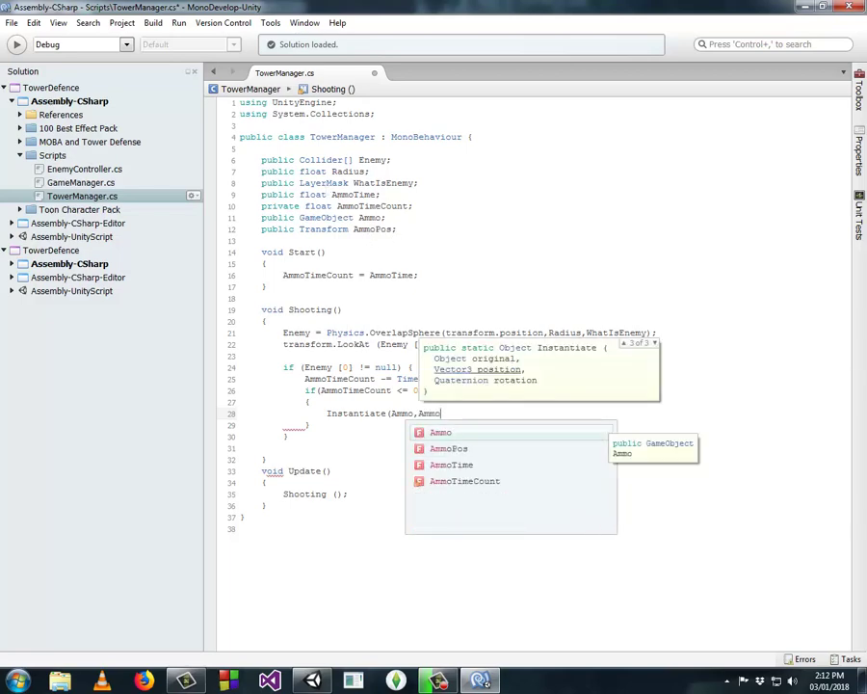
type("Pos,")
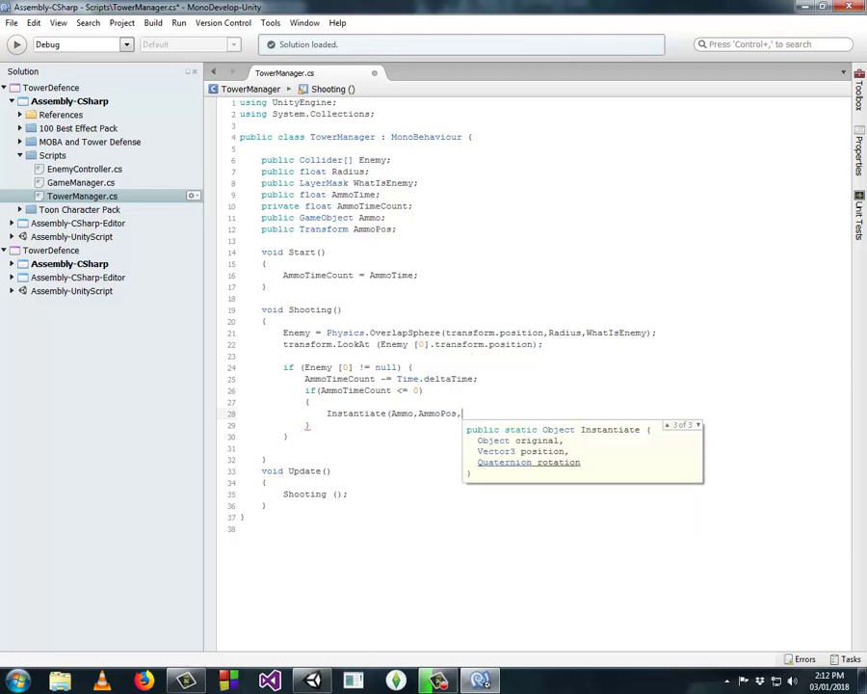
type("q")
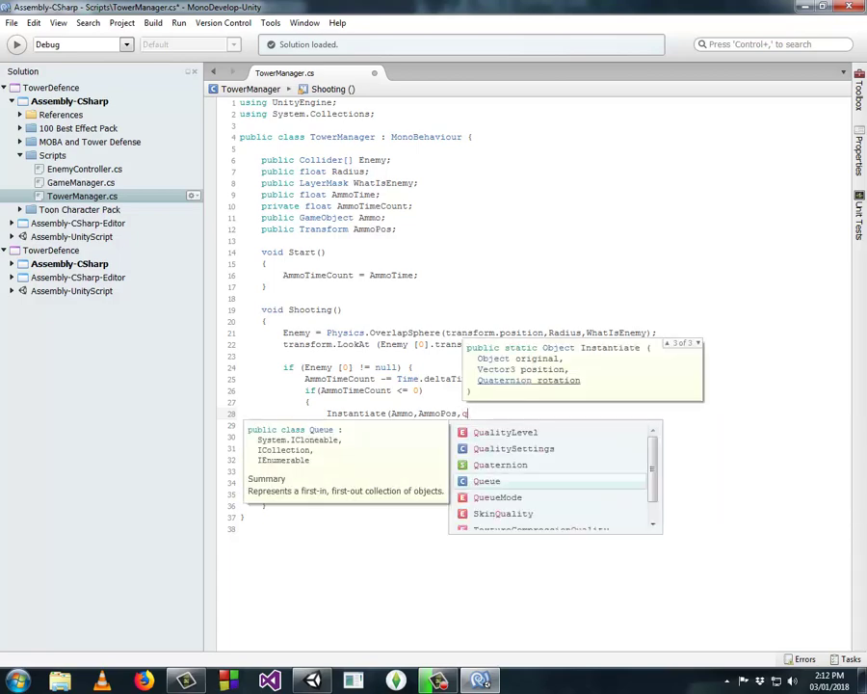
type("uaternion.id")
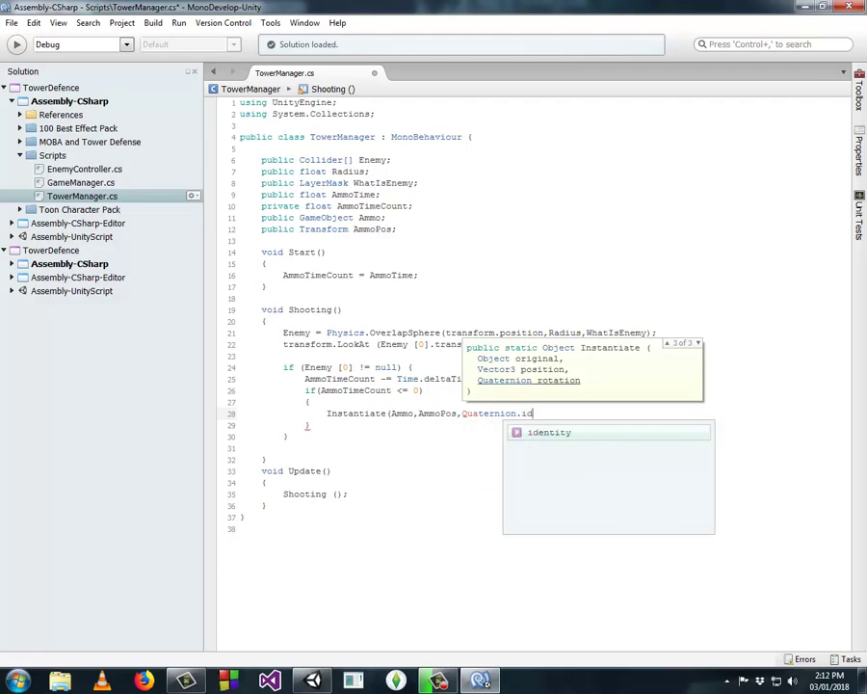
key("Return")
type(");")
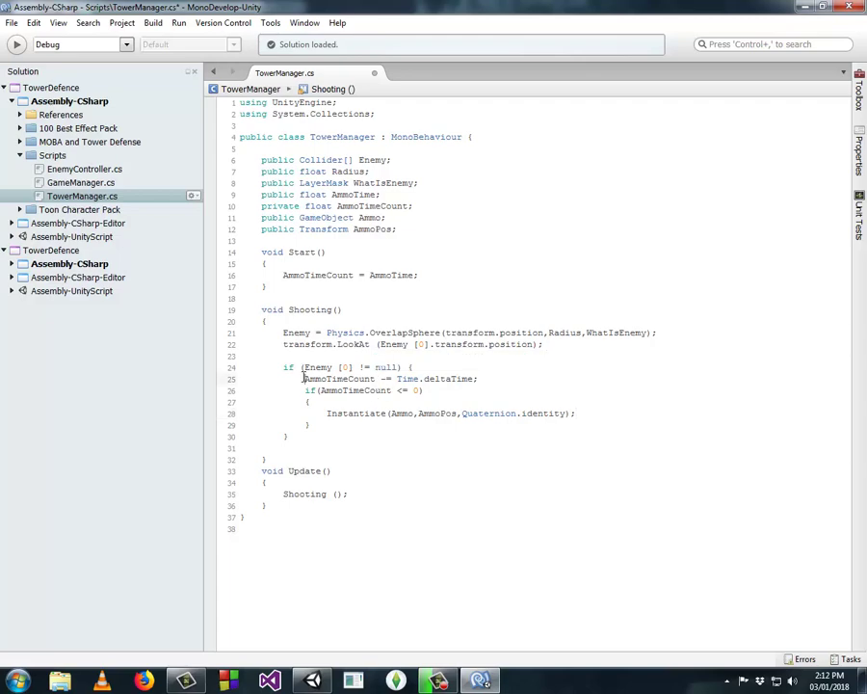
Review the countdown line, the Instantiate arguments and the AmmoTimeCount initialisation in Start
left_click_drag(305, 379, 510, 384)
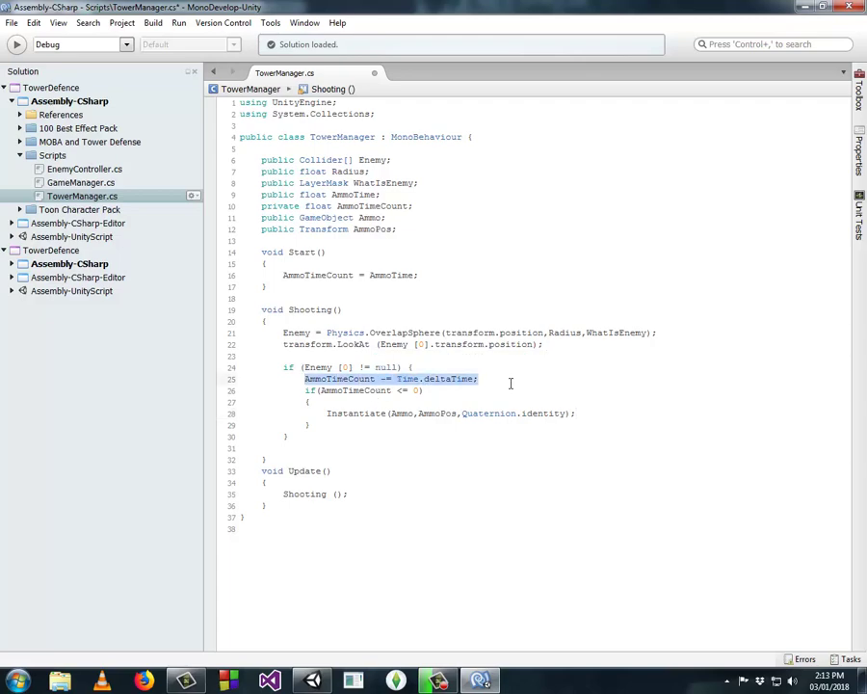
left_click_drag(327, 414, 457, 416)
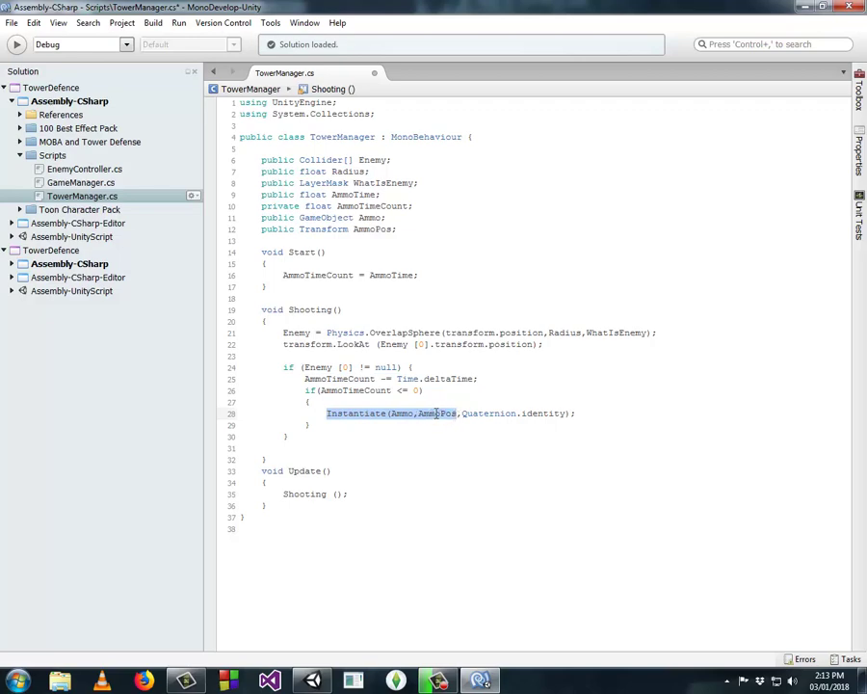
left_click(577, 413)
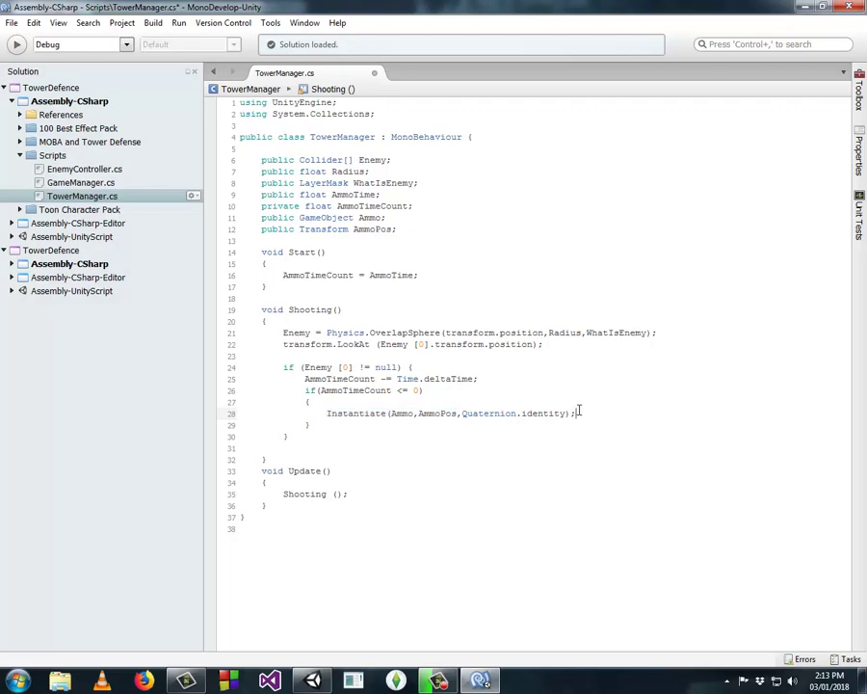
mouse_move(304, 379)
left_mouse_down()
mouse_move(482, 387)
mouse_move(490, 375)
left_mouse_up()
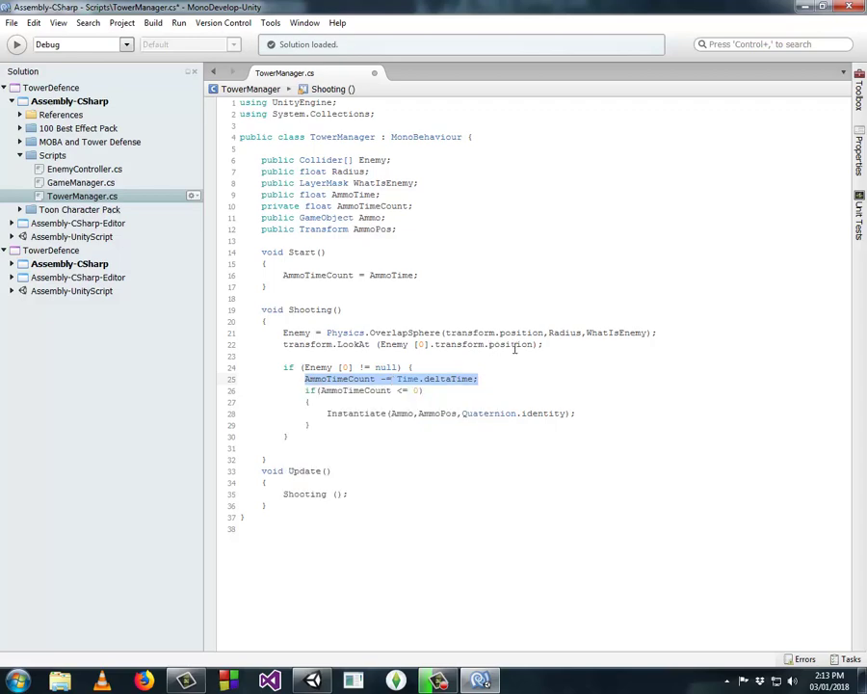
mouse_move(515, 348)
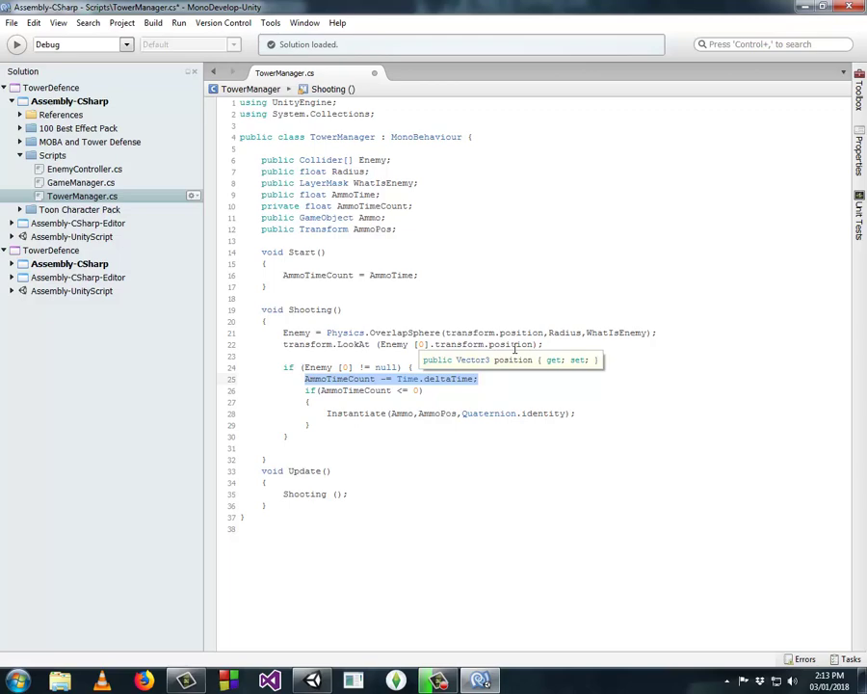
left_click(581, 412)
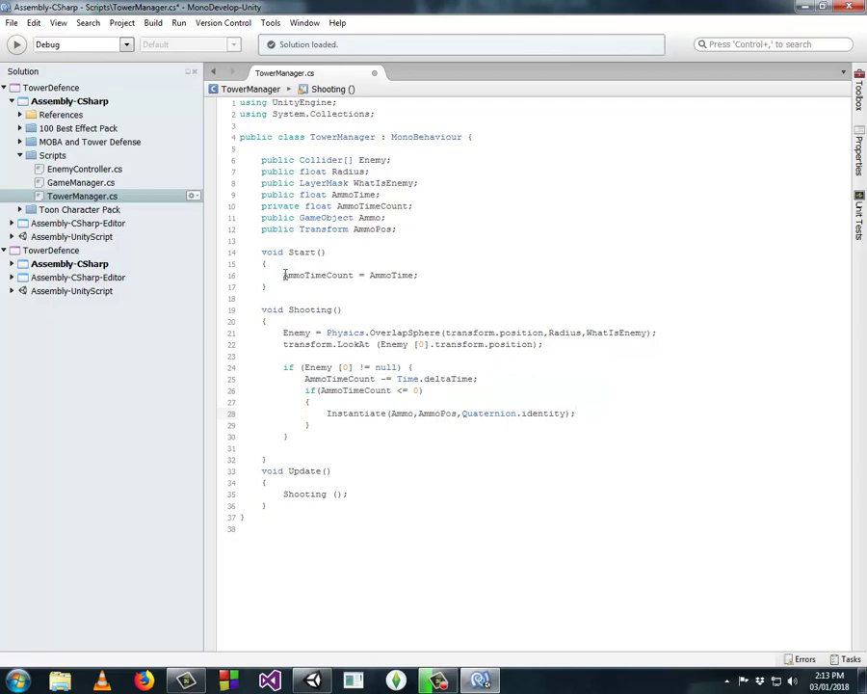
left_click_drag(285, 275, 433, 275)
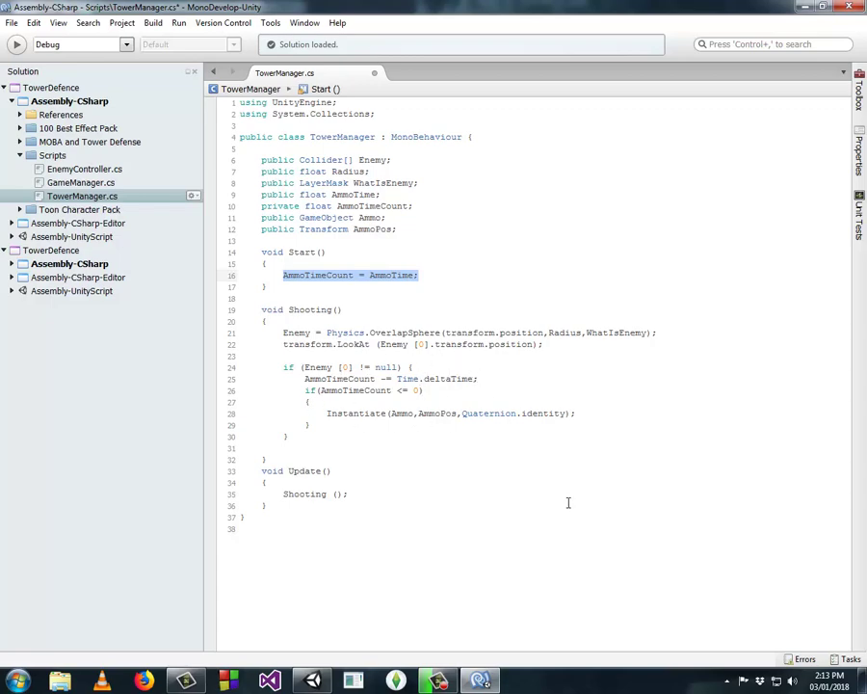
Add AmmoTimeCount = AmmoTime; on a new line after the Instantiate call
left_click(585, 415)
key("Return")
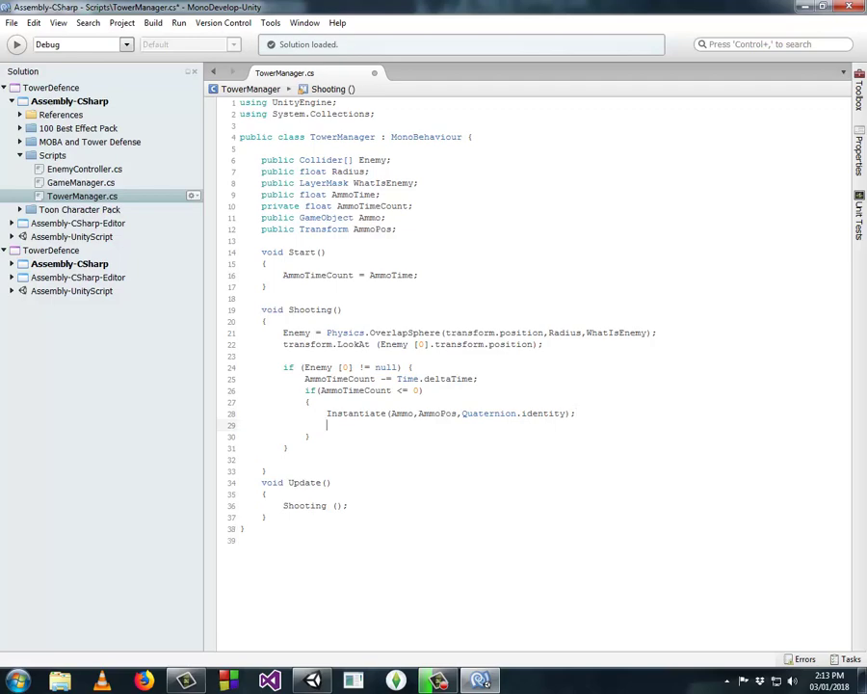
type("ammo")
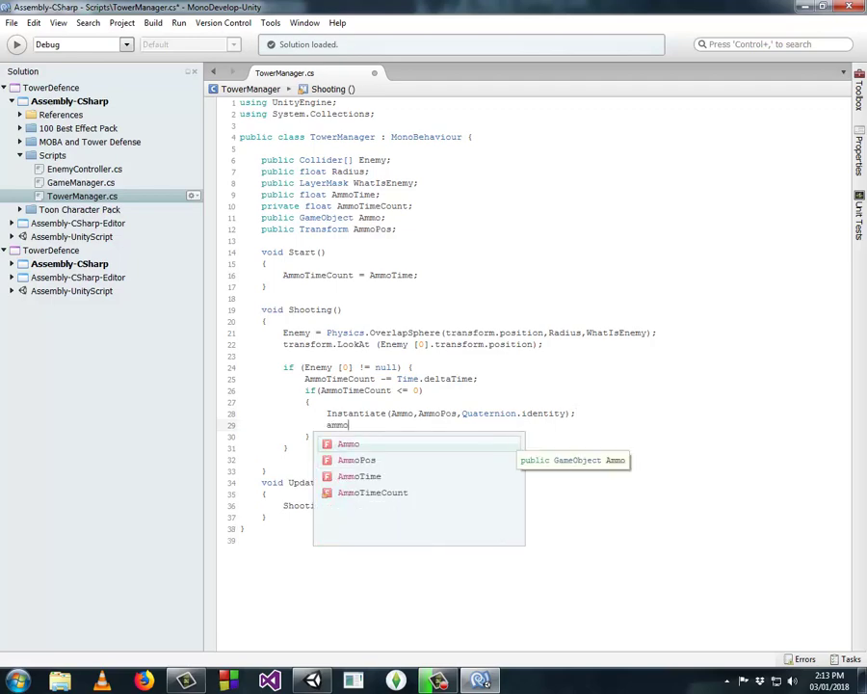
type("TimeC")
key("Return")
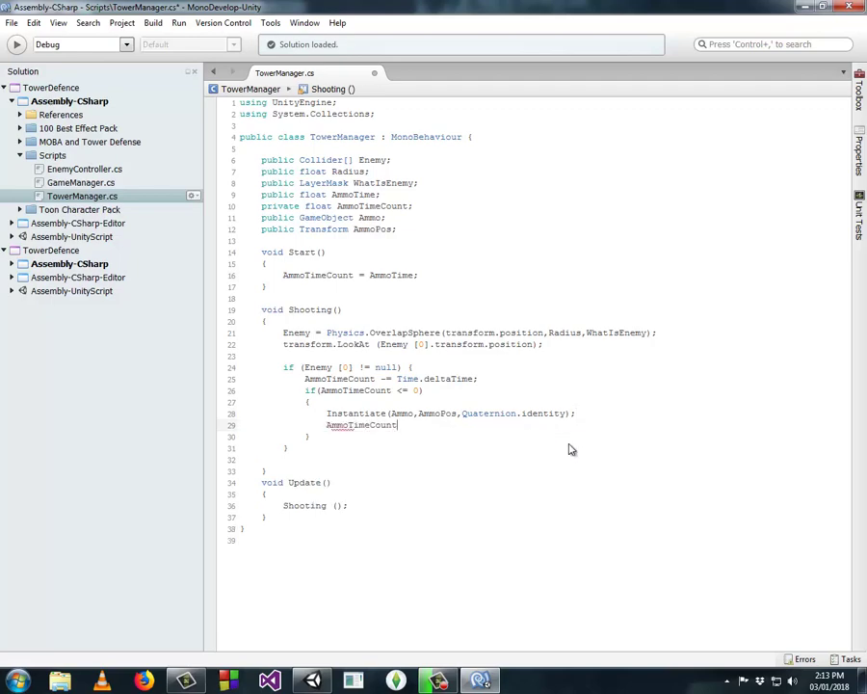
type(" = ammo")
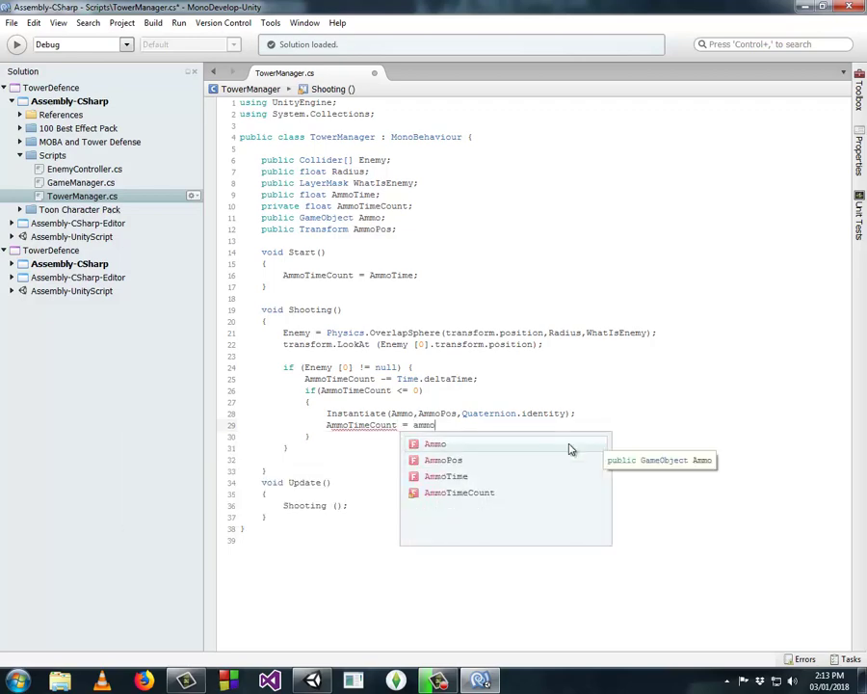
type("ti;")
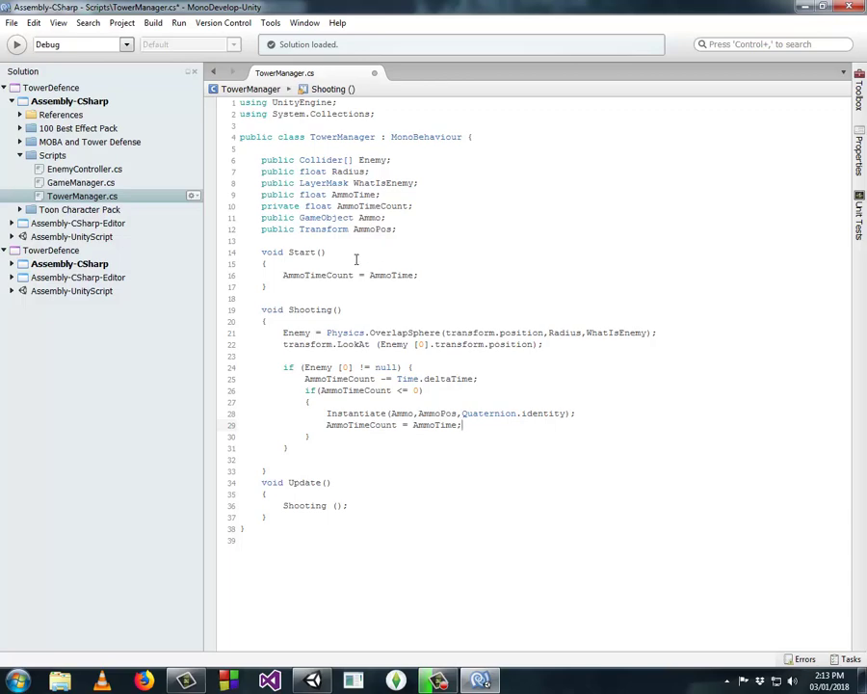
Save TowerManager.cs and scroll through the script
key("ctrl+s")
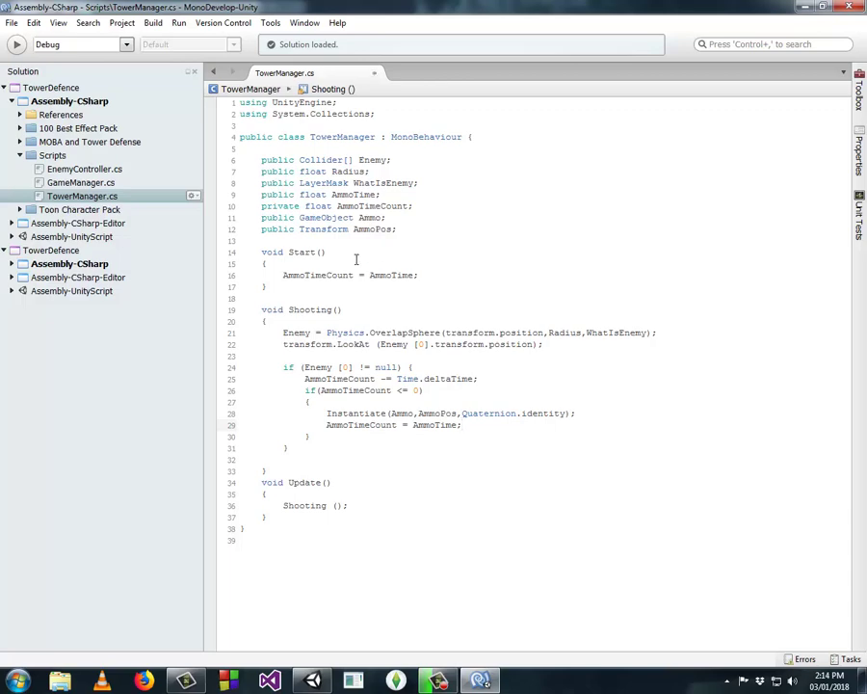
scroll(519, 405, "up", 1, "ctrl")
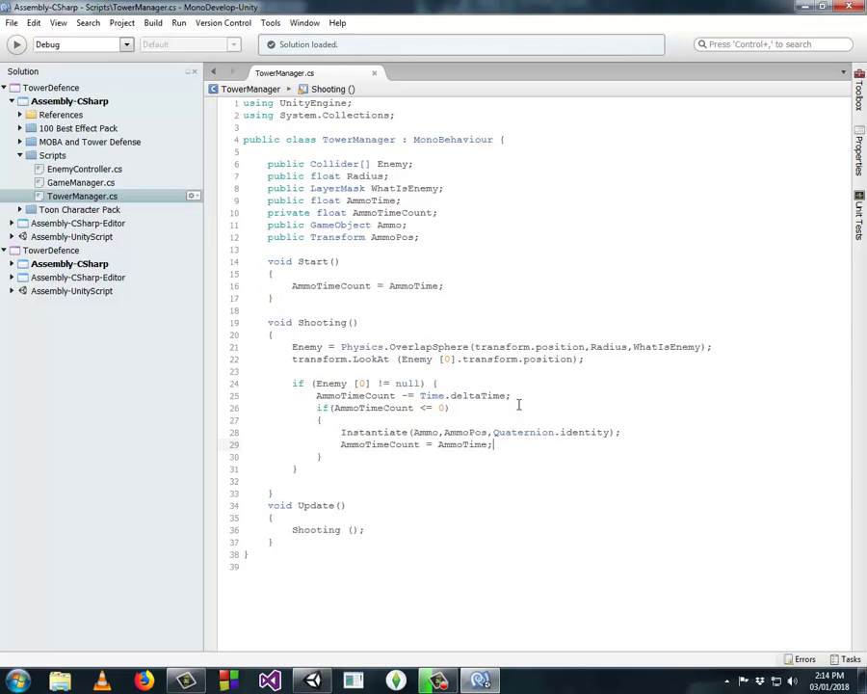
scroll(518, 405, "up", 1, "ctrl")
scroll(519, 405, "up", 1, "ctrl")
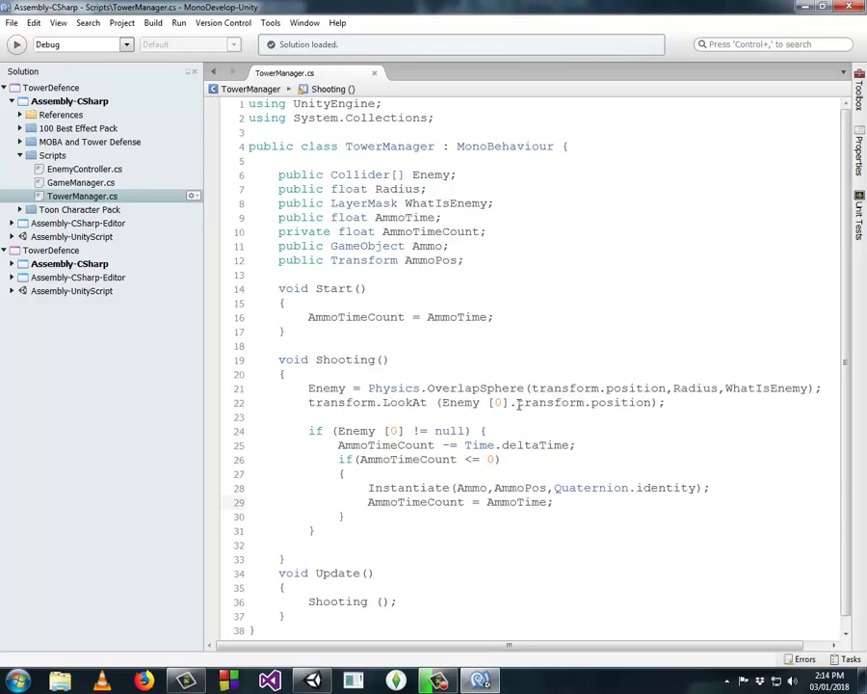
scroll(519, 404, "down", 1)
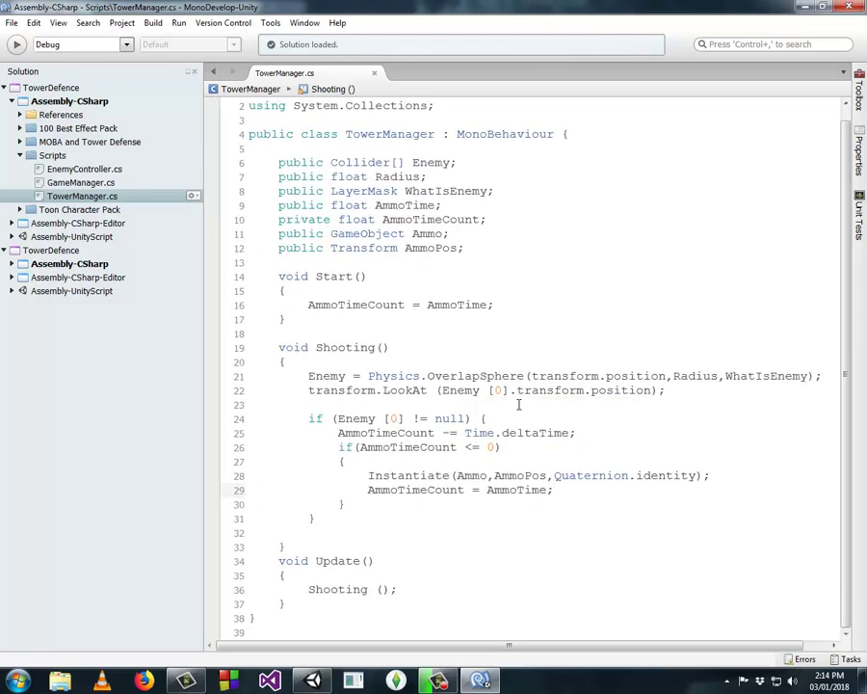
Jump to the console error's line and change AmmoPos to AmmoPos.position in Instantiate
left_click(312, 680)
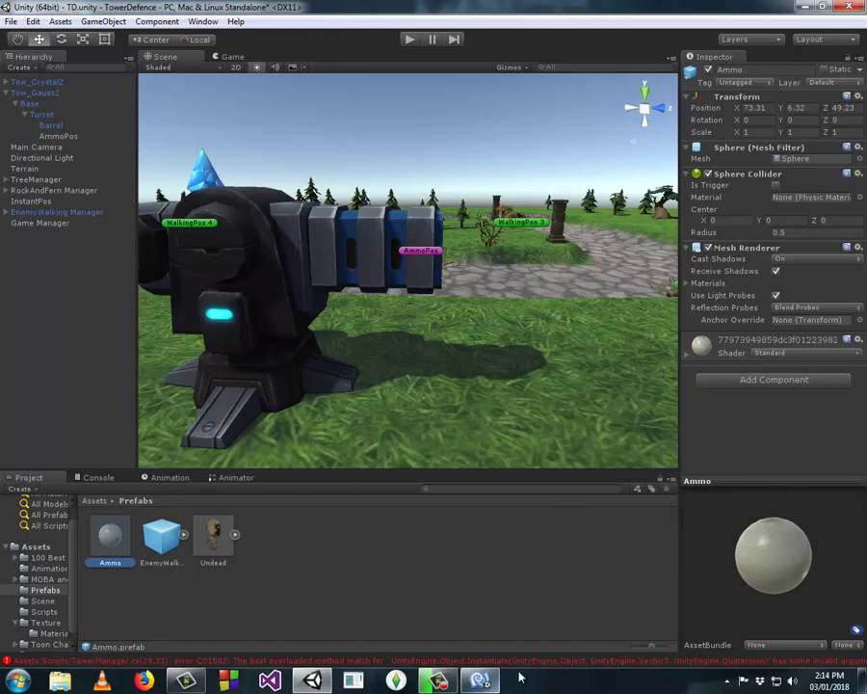
left_click(480, 680)
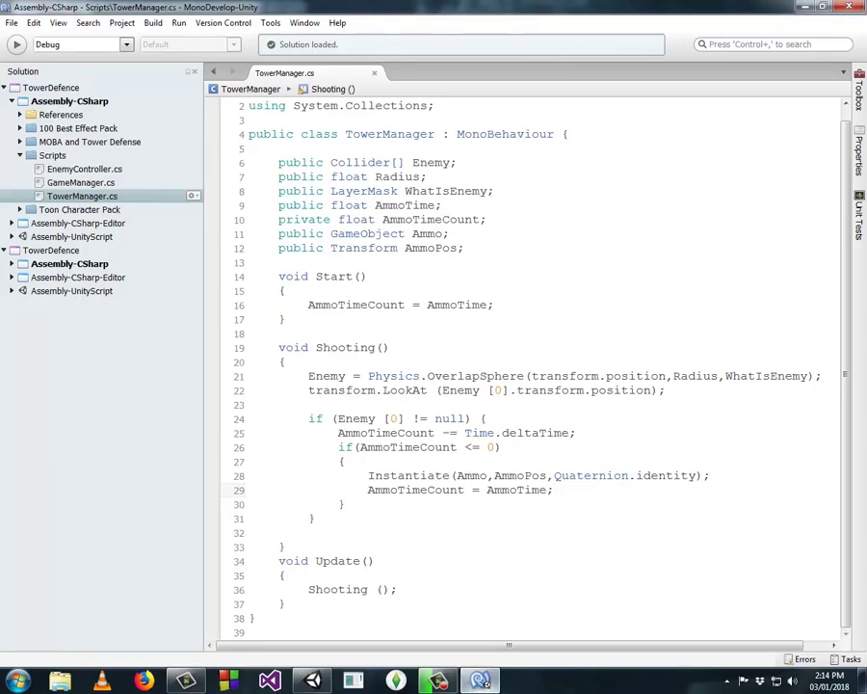
left_click(481, 680)
double_click(495, 660)
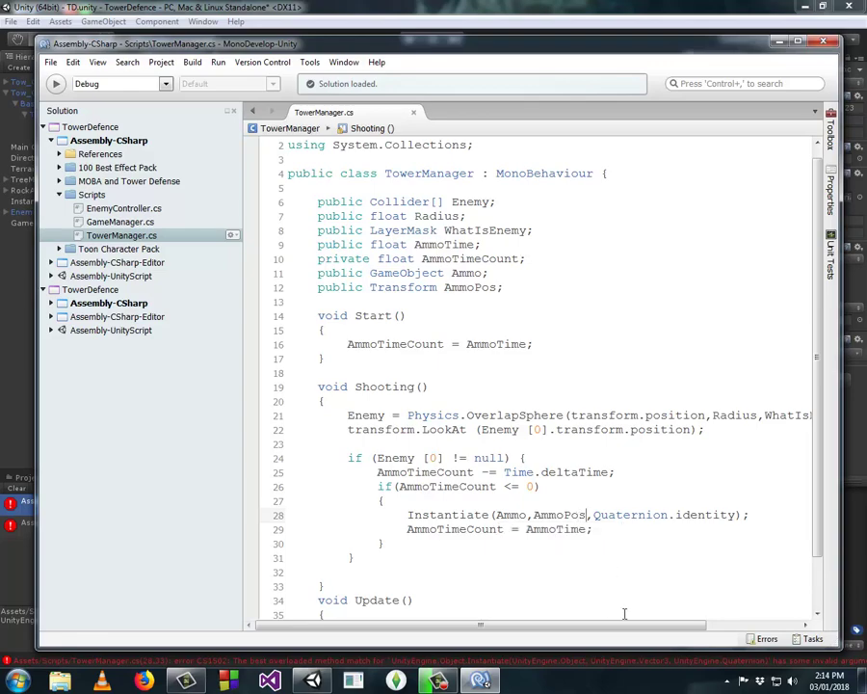
type(".po")
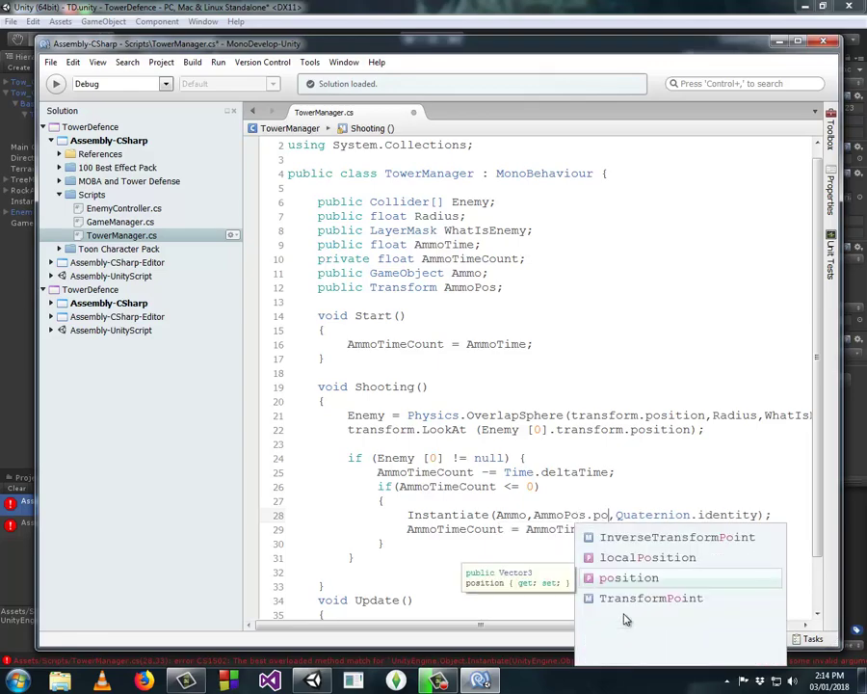
key("Return")
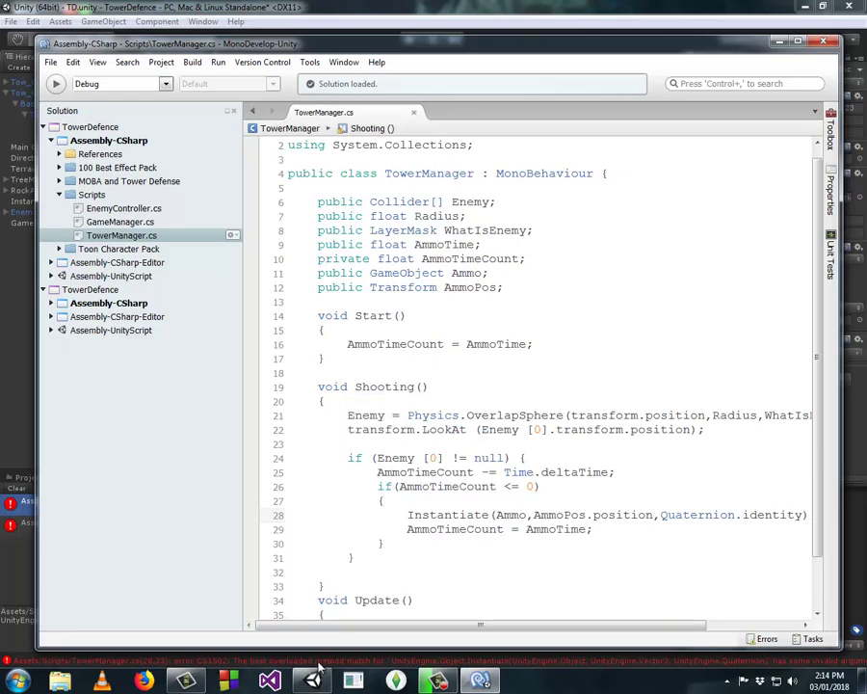
key("alt+Tab")
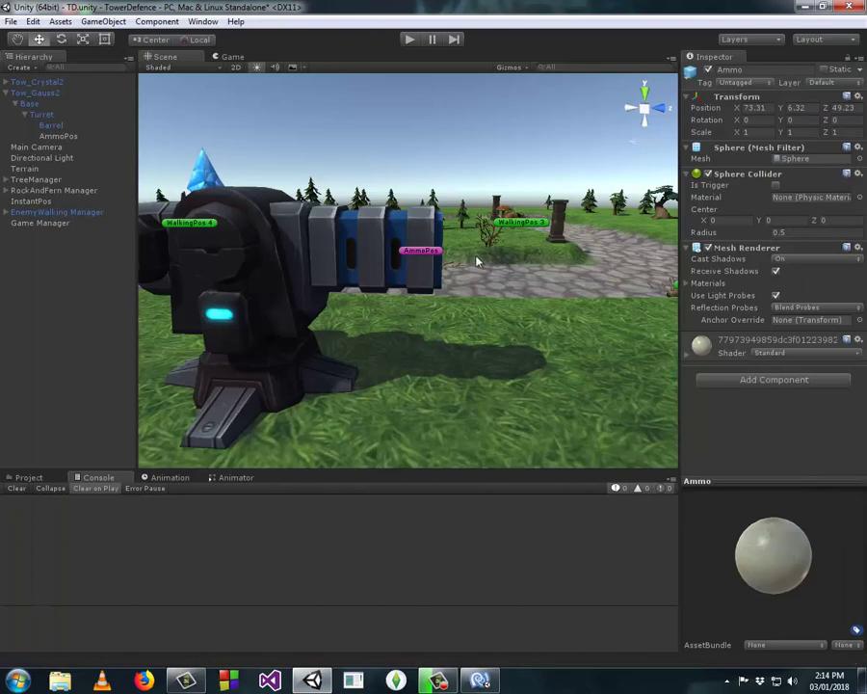
Set the Turret's Tower Manager Ammo Time to 1
left_click(43, 115)
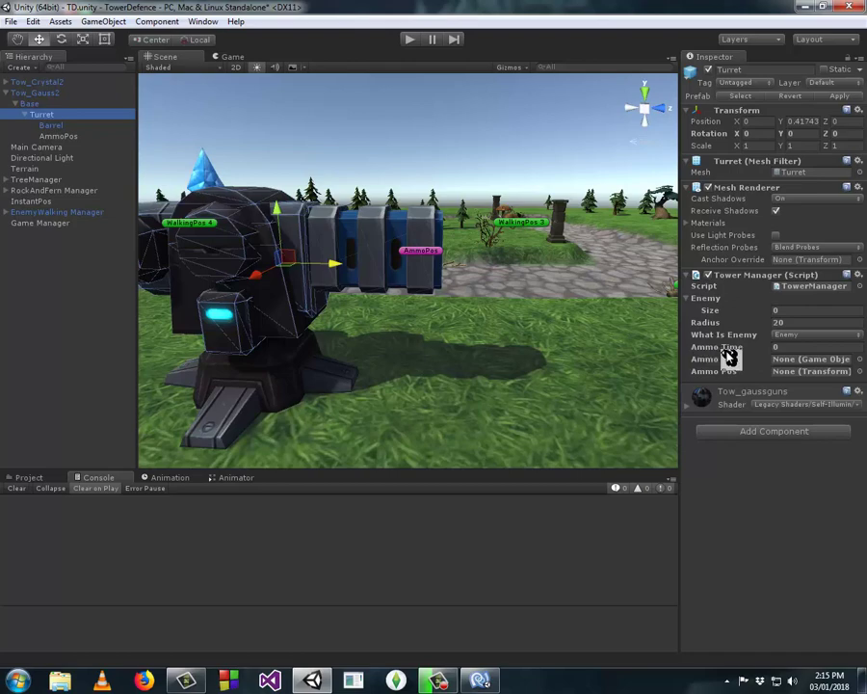
left_click(785, 348)
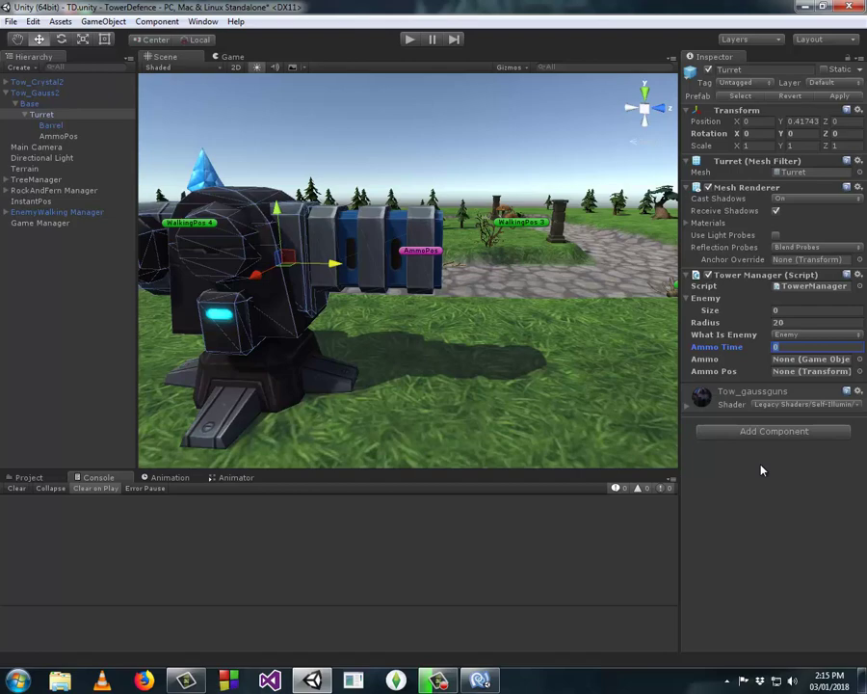
type("1")
Open the Assets > Prefabs folder in the Project panel
left_click(36, 479)
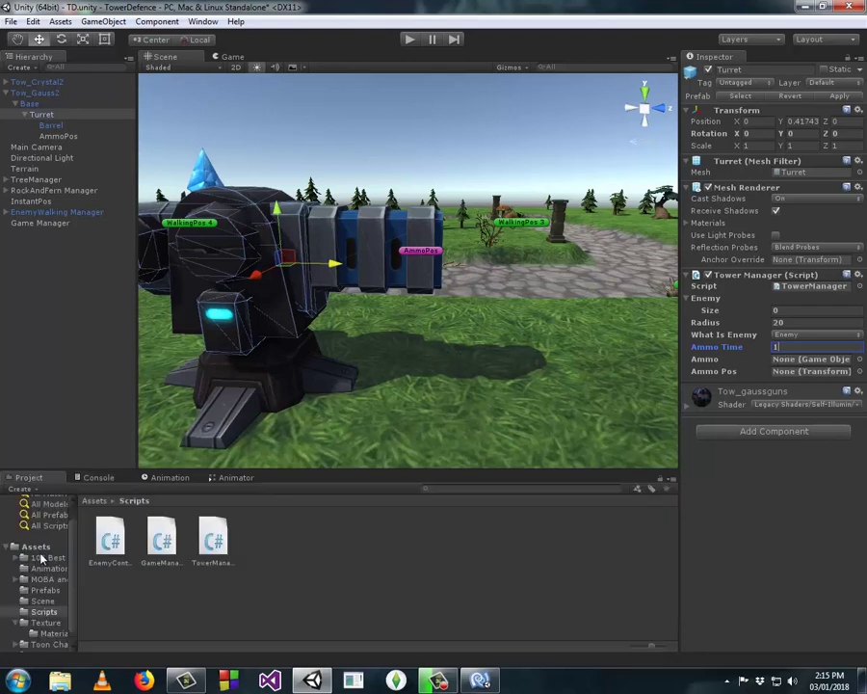
left_click(37, 547)
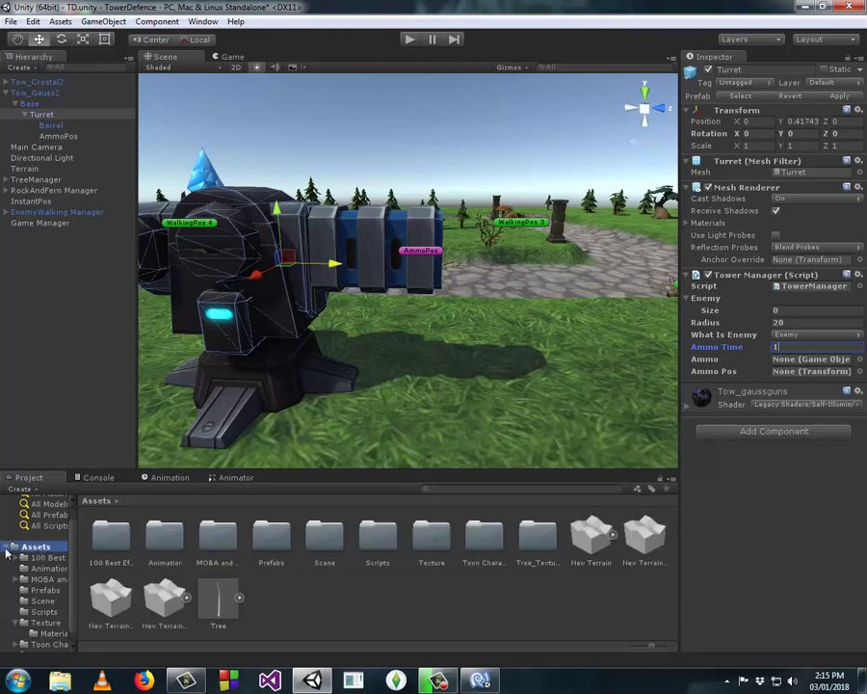
left_click(50, 592)
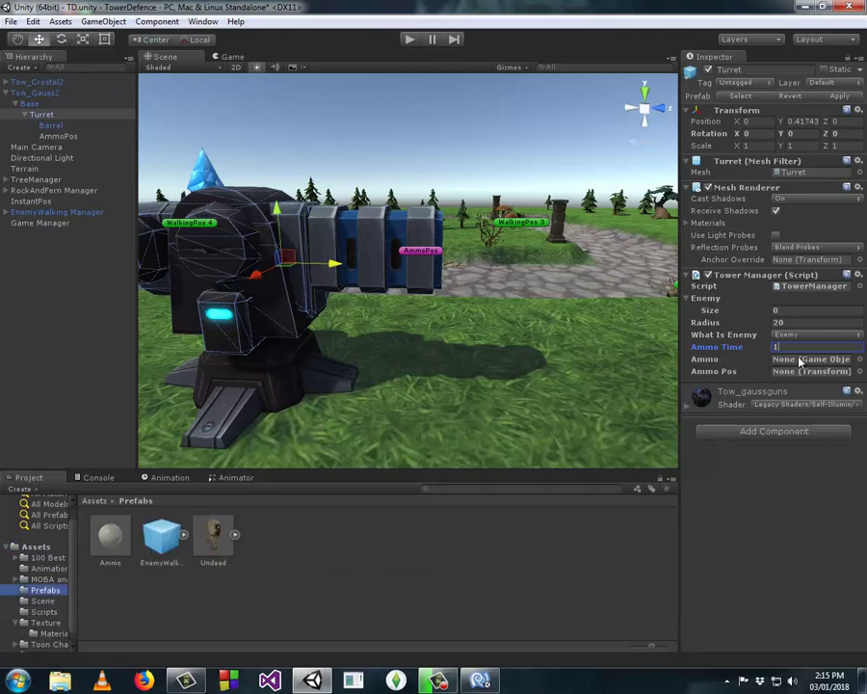
Drag the Ammo prefab into the Ammo slot and AmmoPos into the Ammo Pos slot
left_click_drag(117, 545, 796, 365)
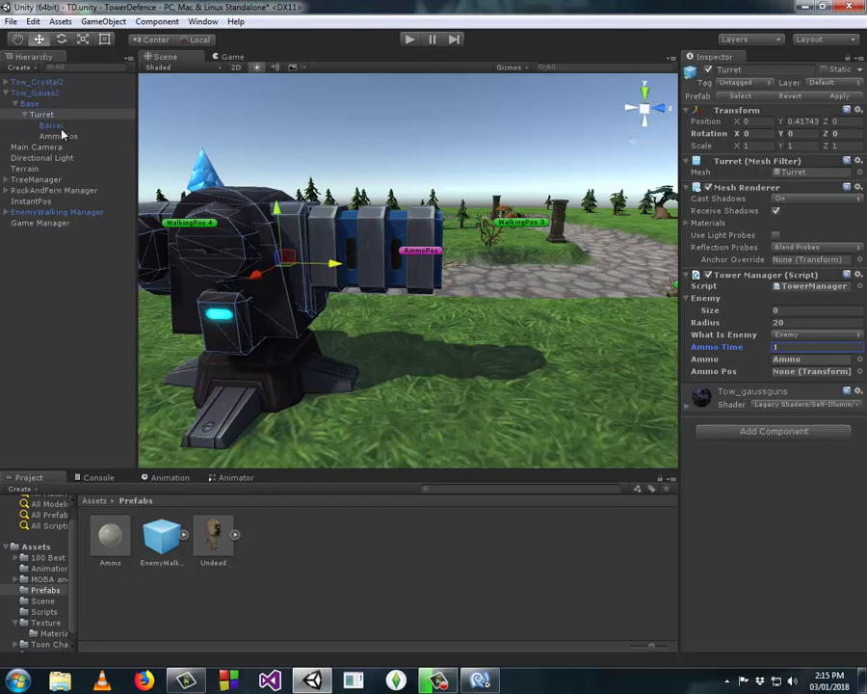
left_click_drag(57, 136, 779, 378)
left_click_drag(794, 376, 808, 379)
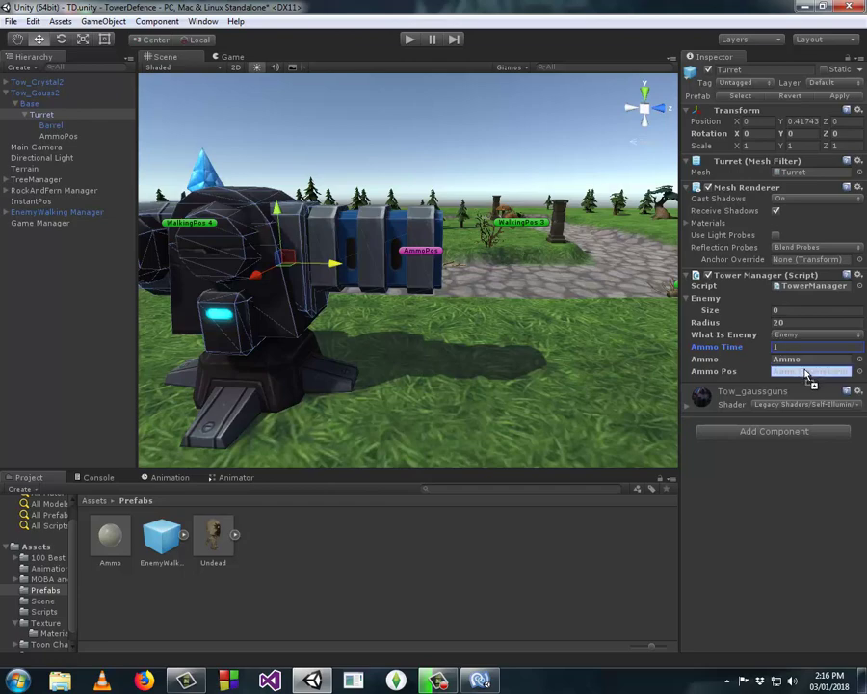
left_click_drag(808, 376, 786, 377)
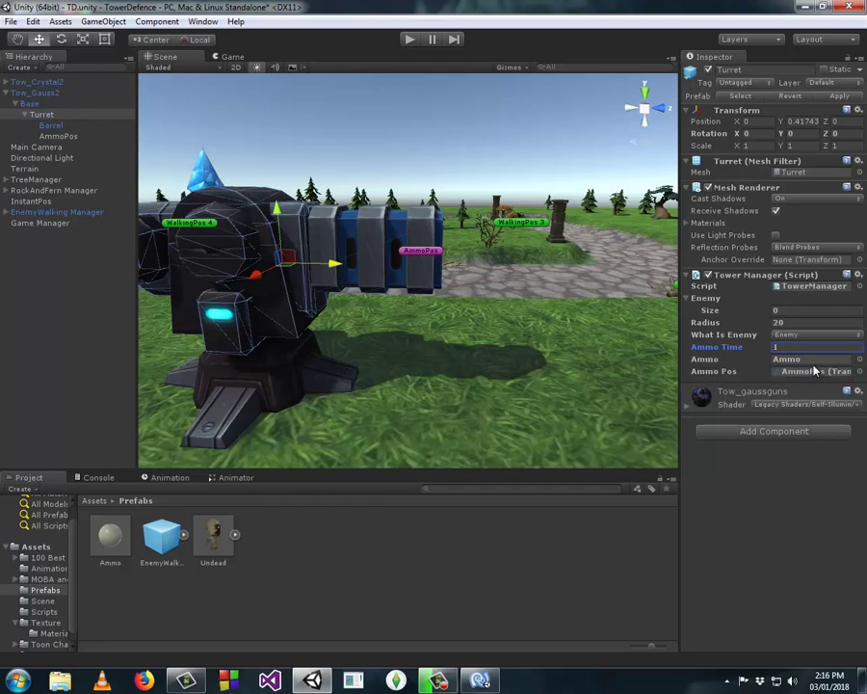
type("1")
left_click(813, 359)
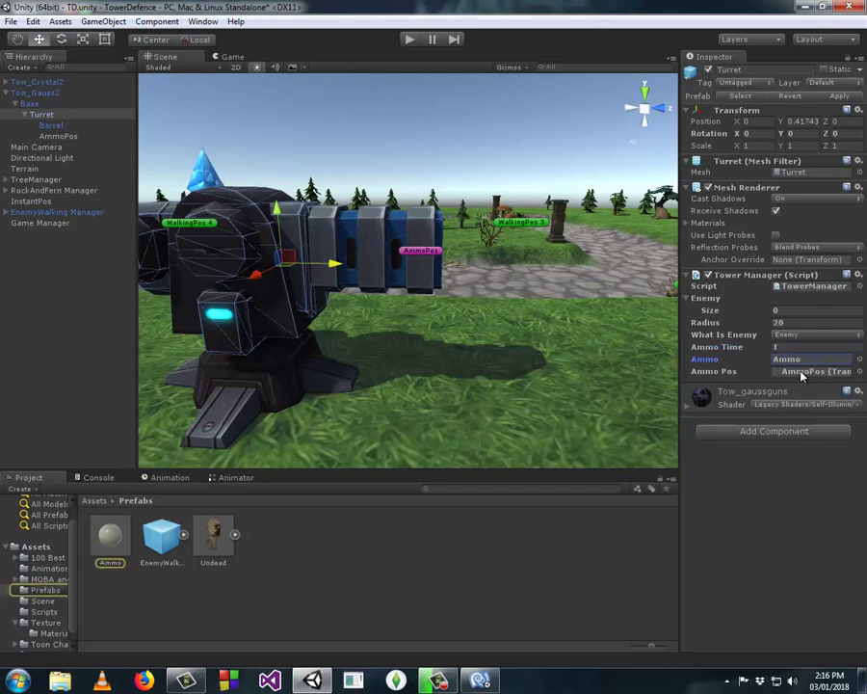
left_click(802, 372)
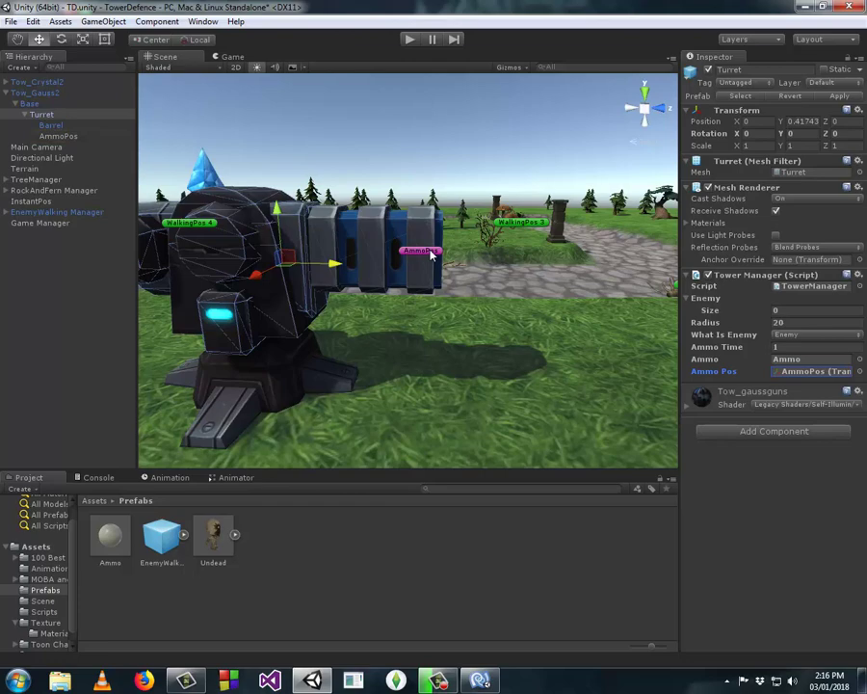
Frame the Turret and orbit the Scene view in close around it
right_click_drag(433, 265, 568, 352)
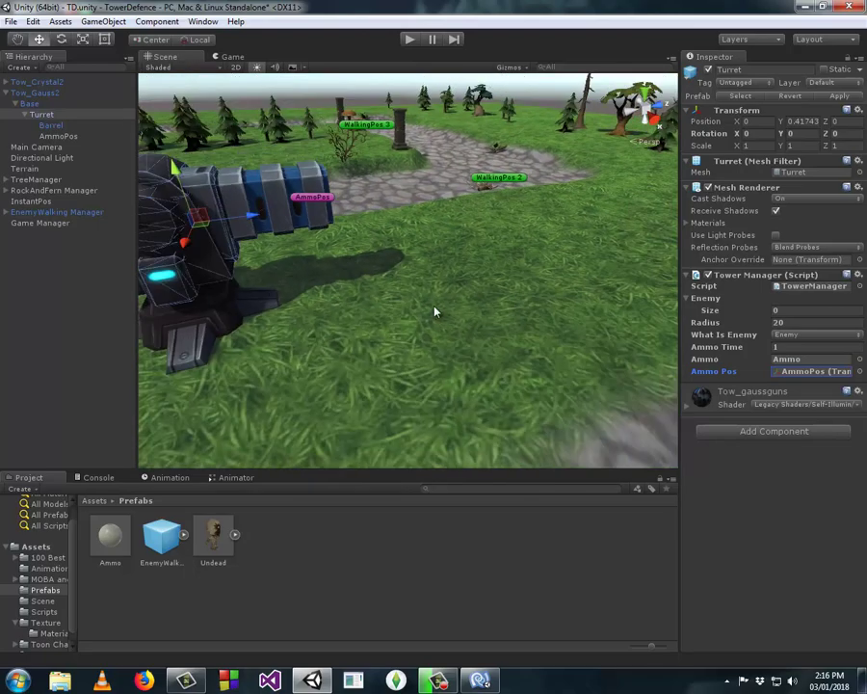
key("f")
scroll(566, 352, "down", 5)
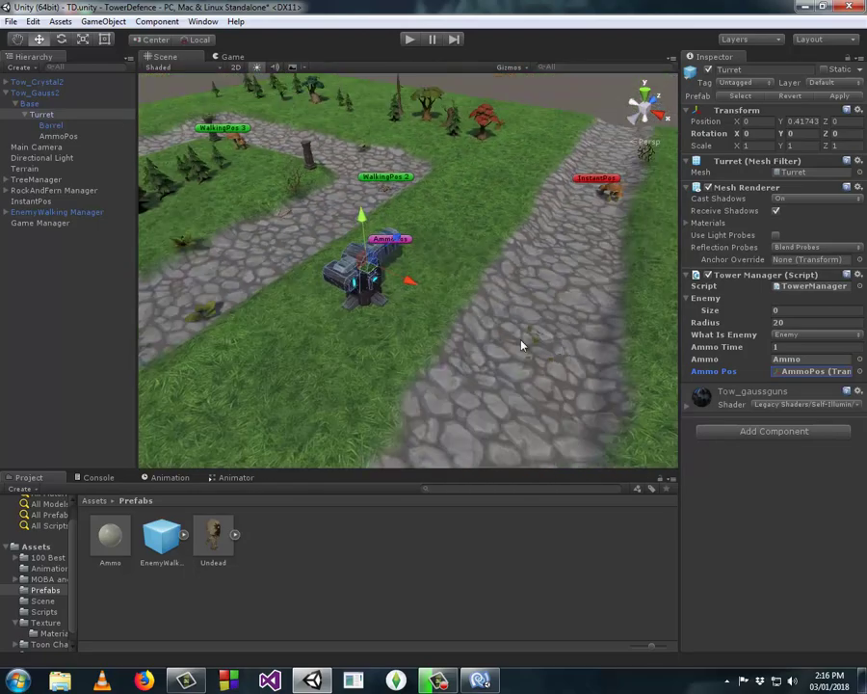
mouse_move(383, 284)
right_mouse_down()
mouse_move(455, 288)
mouse_move(383, 100)
right_mouse_up()
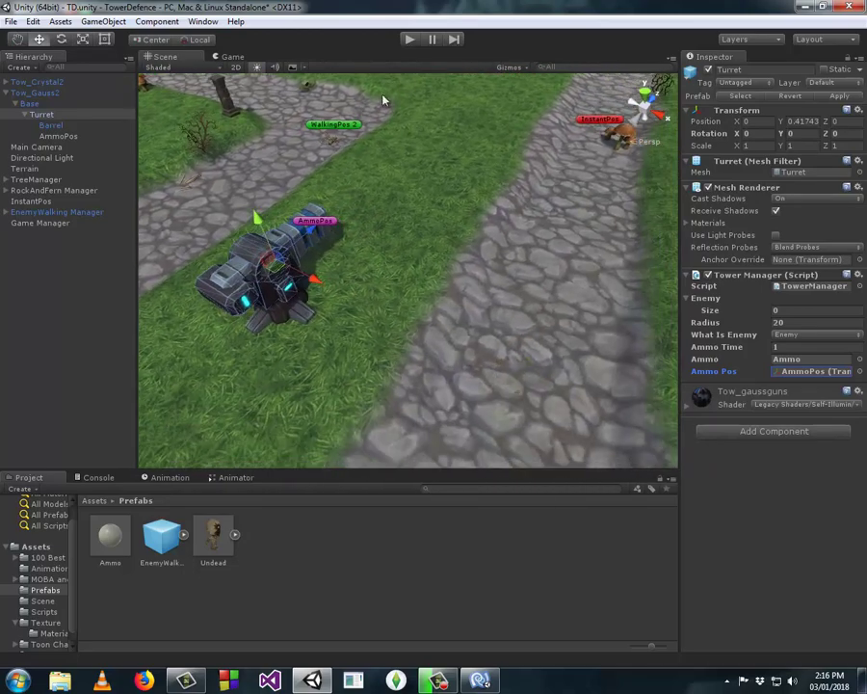
left_click(409, 40)
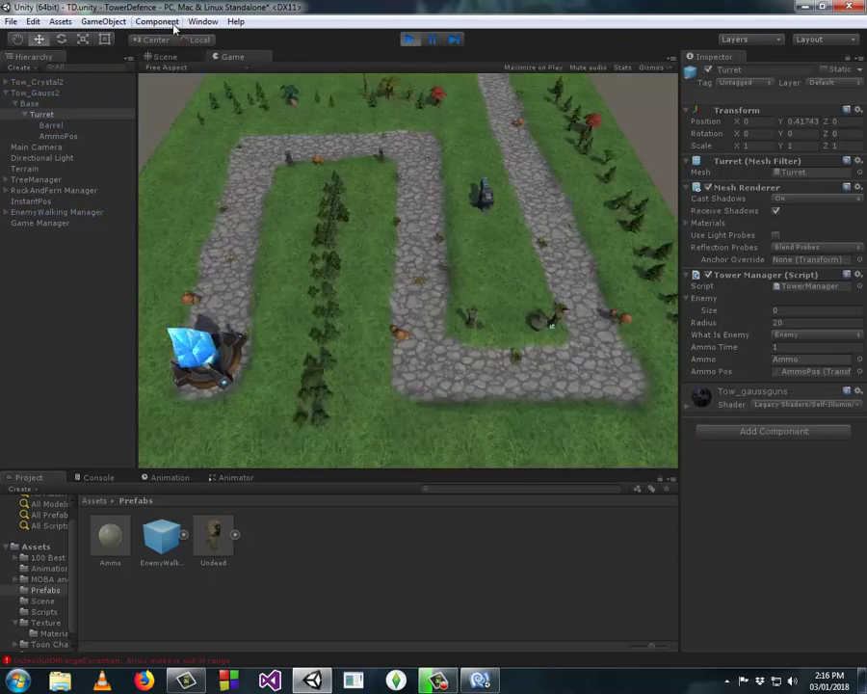
left_click(166, 56)
mouse_move(318, 207)
left_mouse_down("alt")
mouse_move(292, 206)
mouse_move(349, 185)
left_mouse_up("alt")
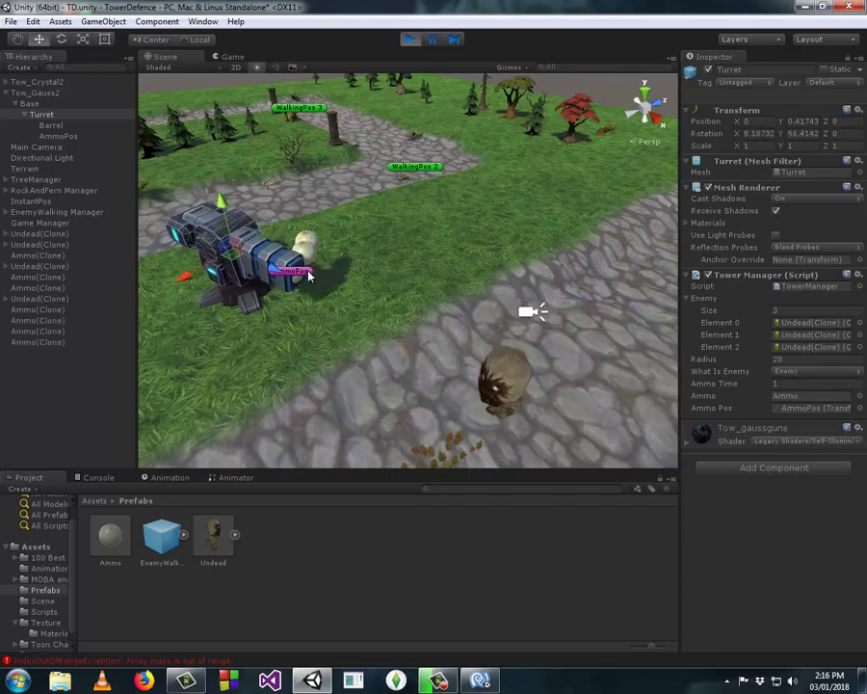
mouse_move(291, 294)
left_mouse_down("alt")
mouse_move(349, 254)
mouse_move(380, 249)
left_mouse_up("alt")
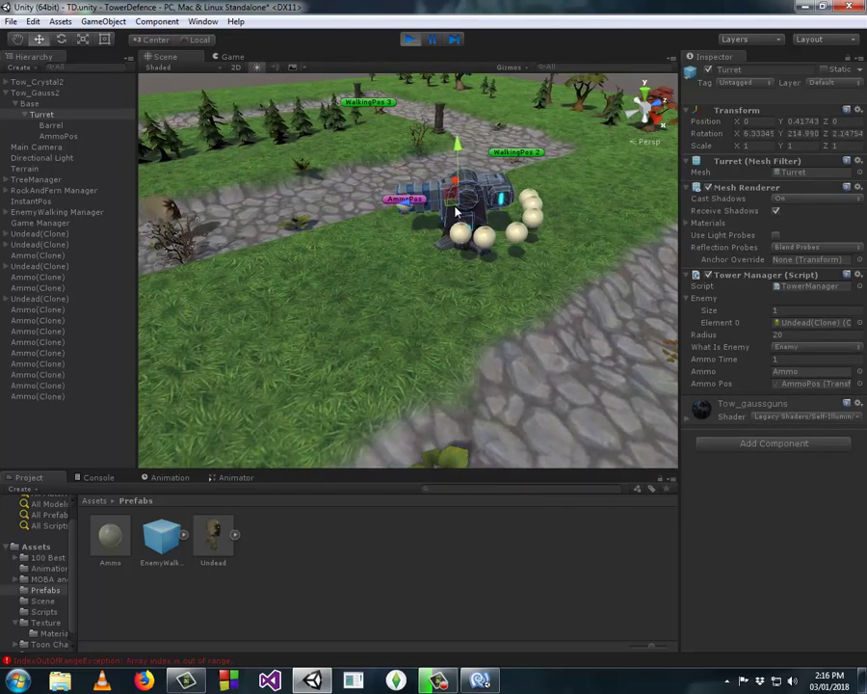
left_click_drag(376, 216, 394, 226, "alt")
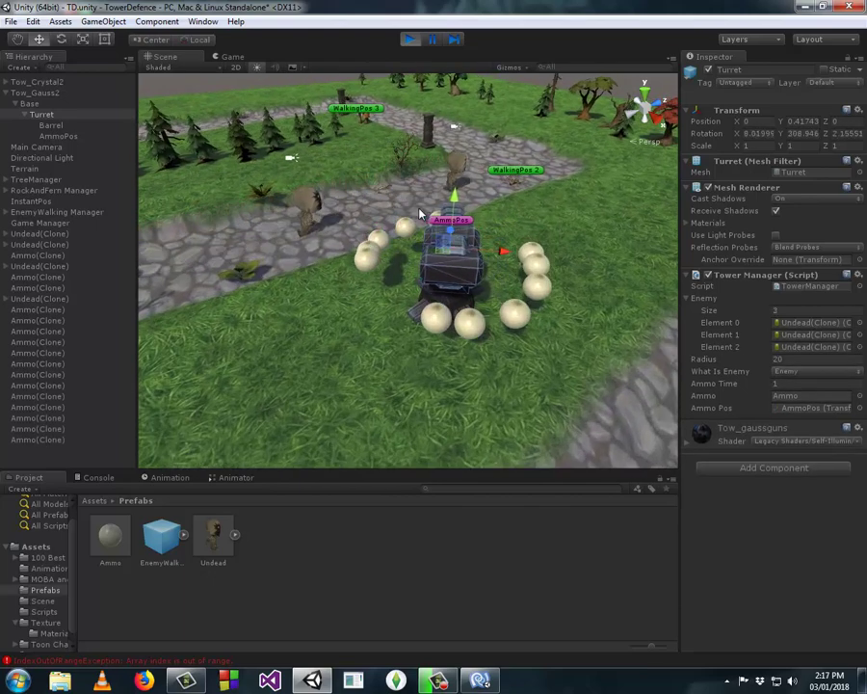
left_click_drag(481, 236, 434, 238, "alt")
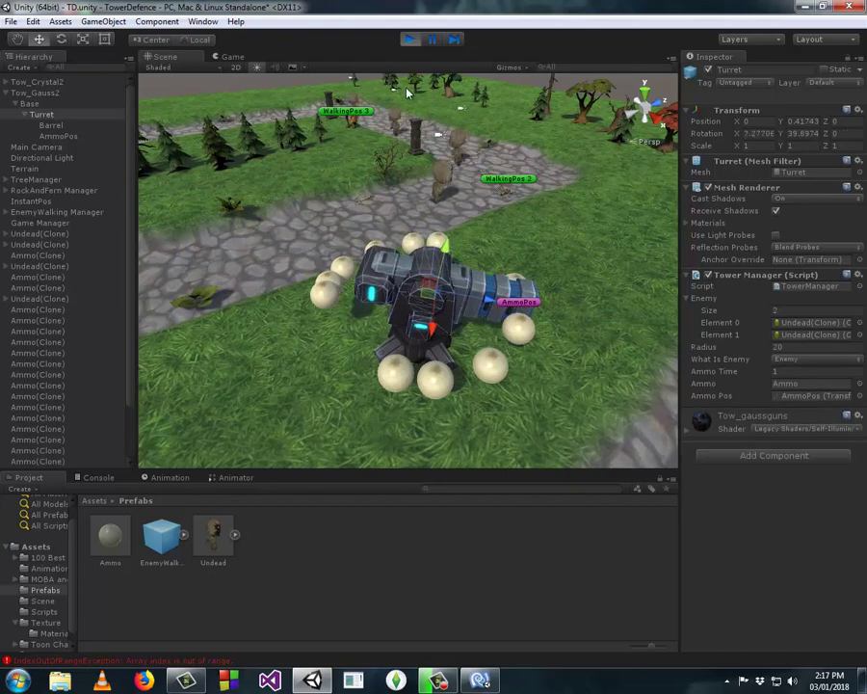
left_click(409, 39)
left_click_drag(265, 258, 468, 333, "alt")
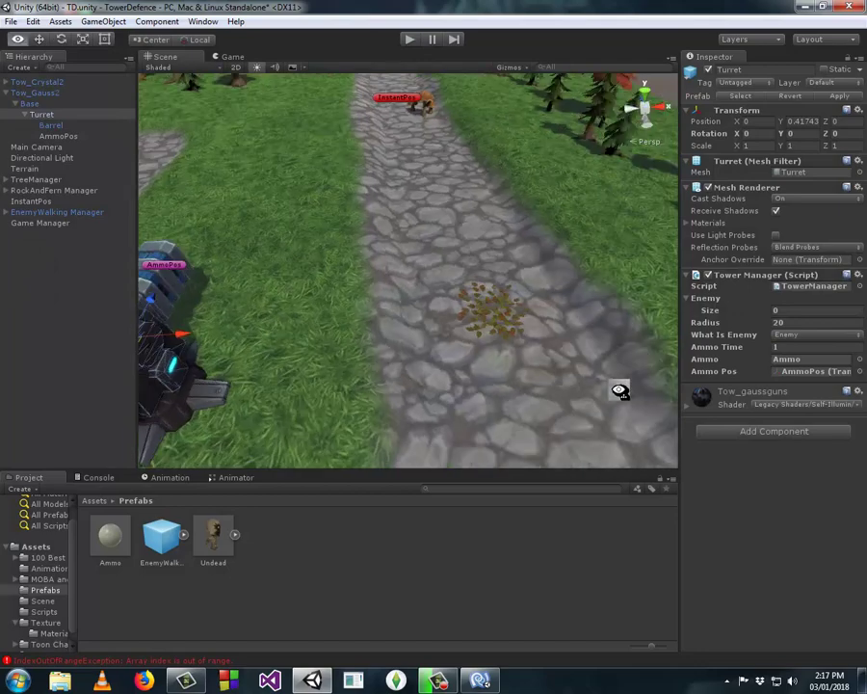
scroll(460, 335, "down", 8)
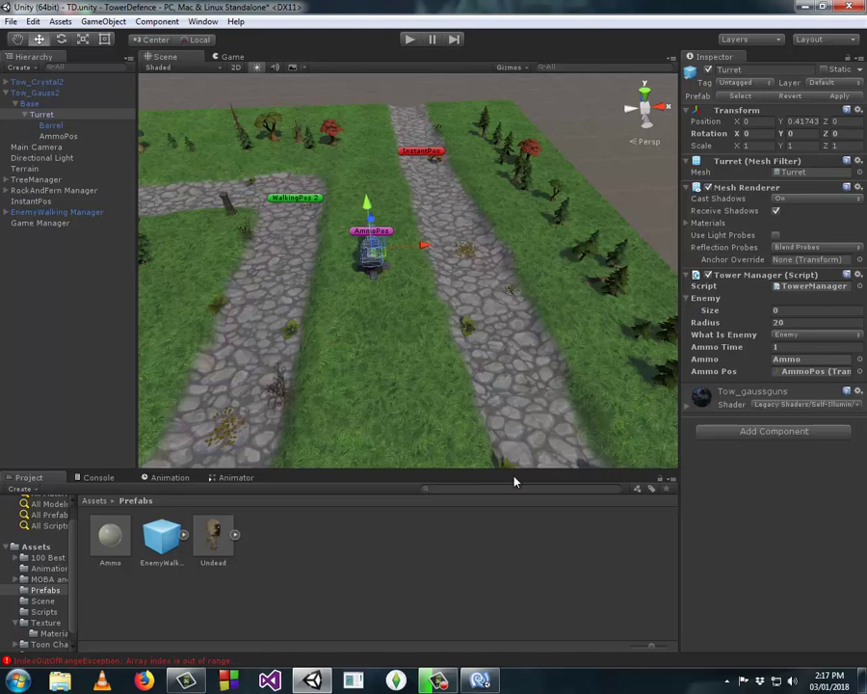
Scroll through TowerManager.cs, then return to Unity and press Play for another test
left_click(480, 681)
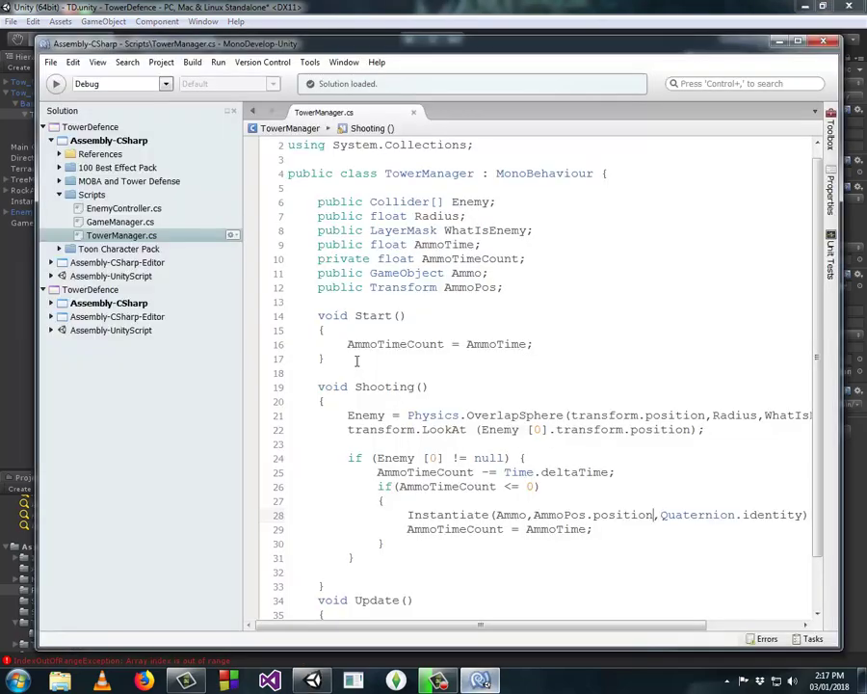
scroll(398, 354, "down", 2)
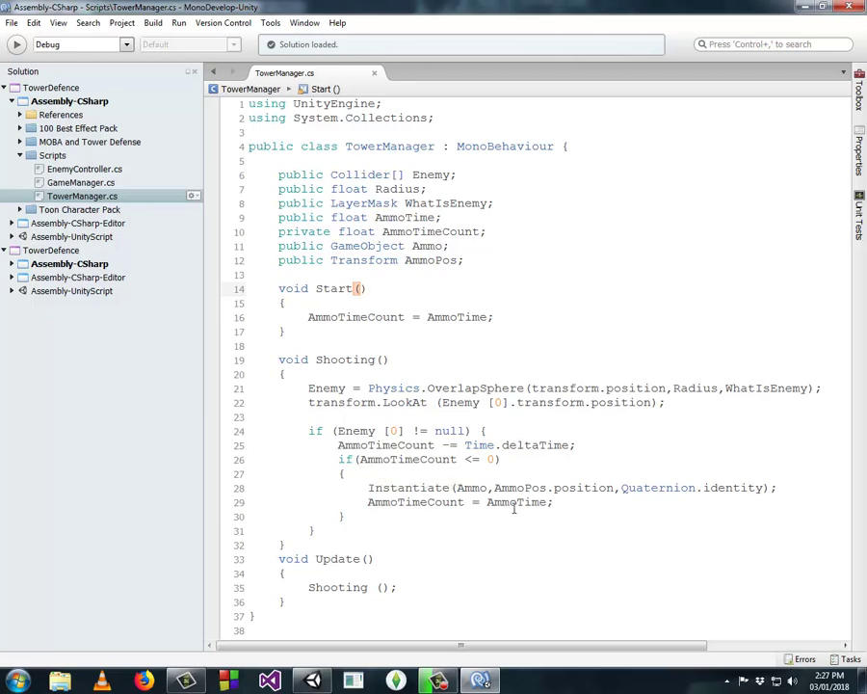
left_click(313, 681)
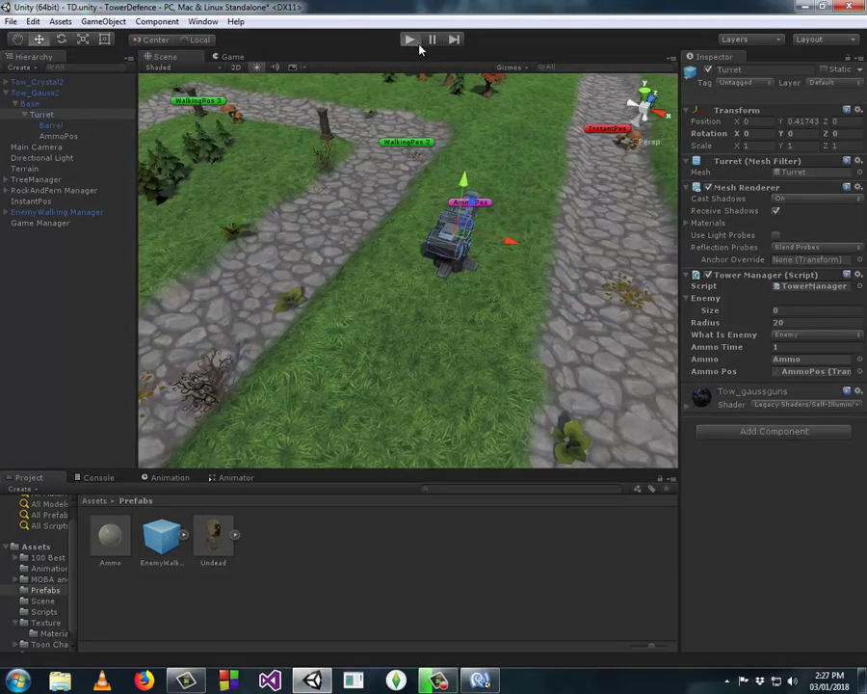
left_click(413, 41)
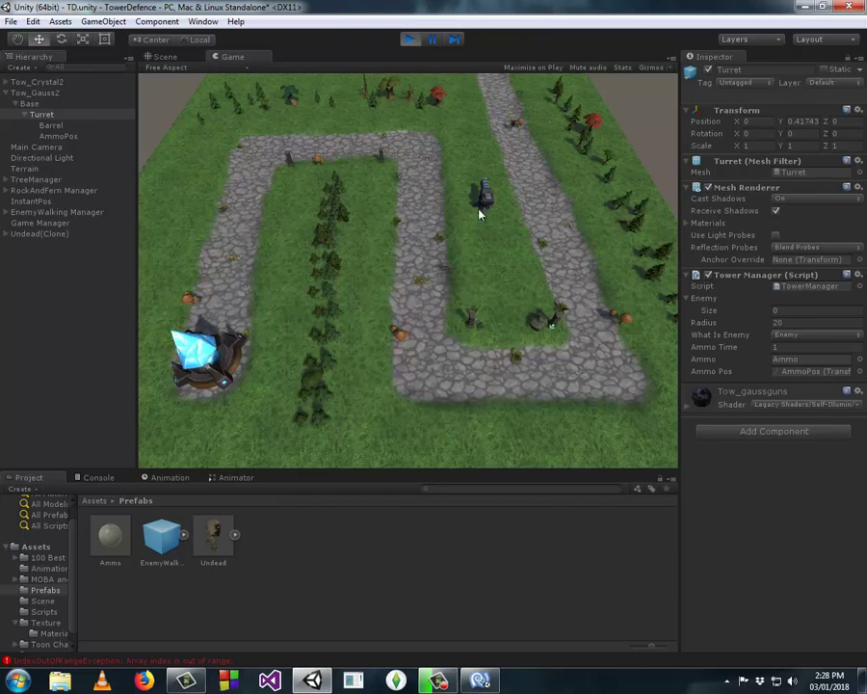
Watch the Ammo(Clone) balls pile up beside the turret in the Scene view, flying around it
left_click(171, 59)
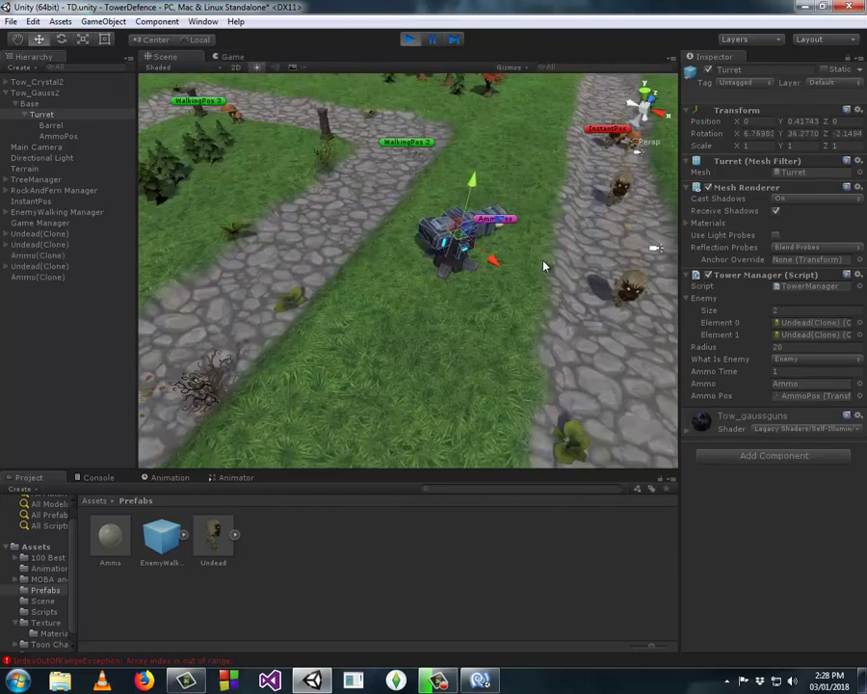
left_click_drag(478, 287, 484, 296, "alt")
middle_click_drag(484, 296, 439, 309)
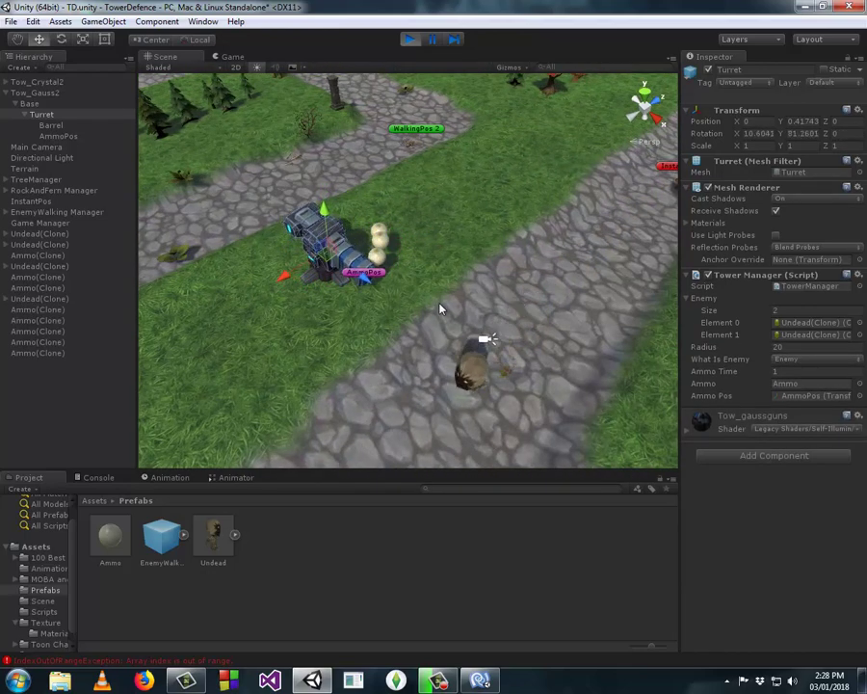
key("Left")
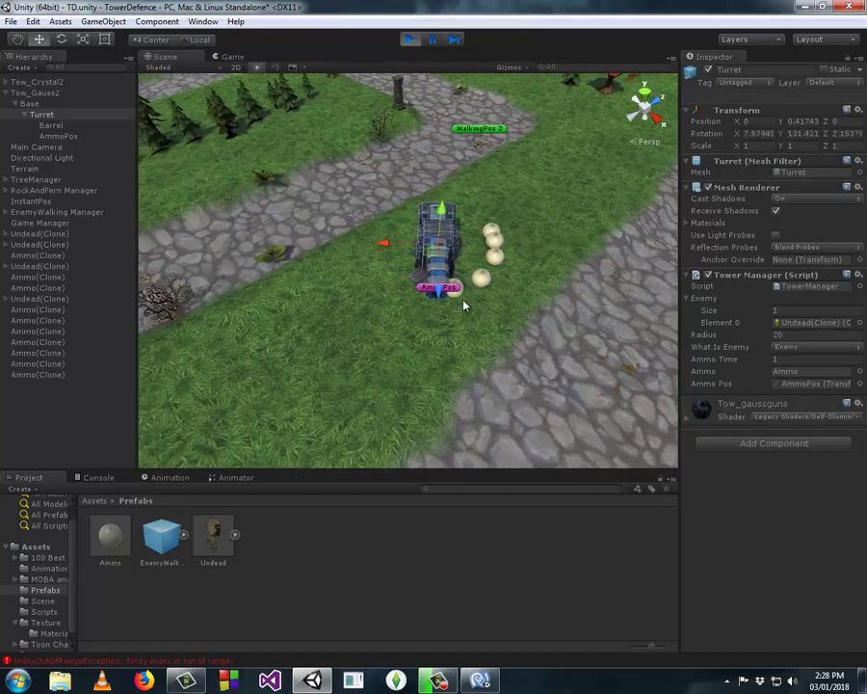
key("Down")
key("Left")
key("Left")
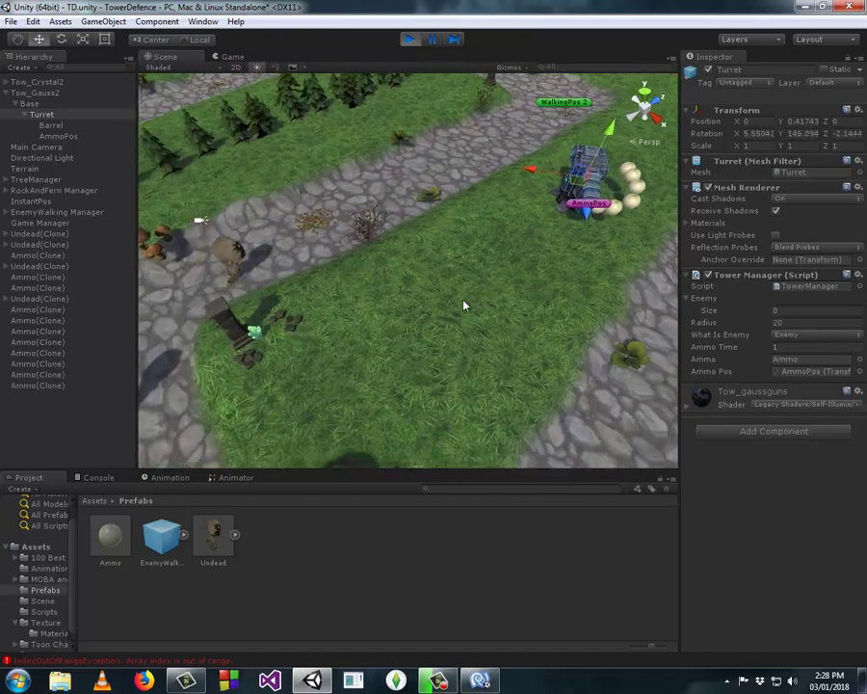
key("Up")
key("Right")
key("Down")
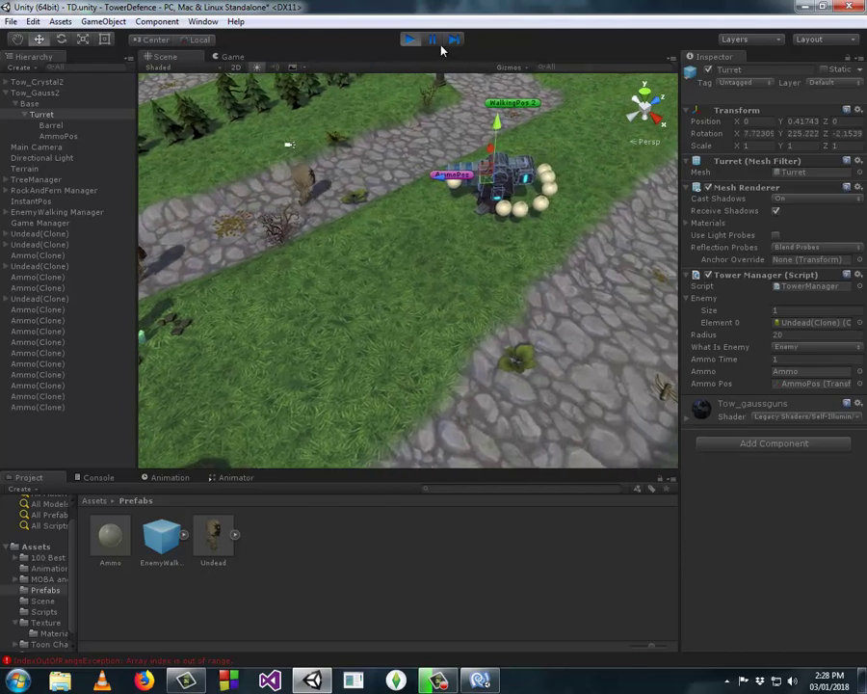
Stop the running game
left_click(410, 40)
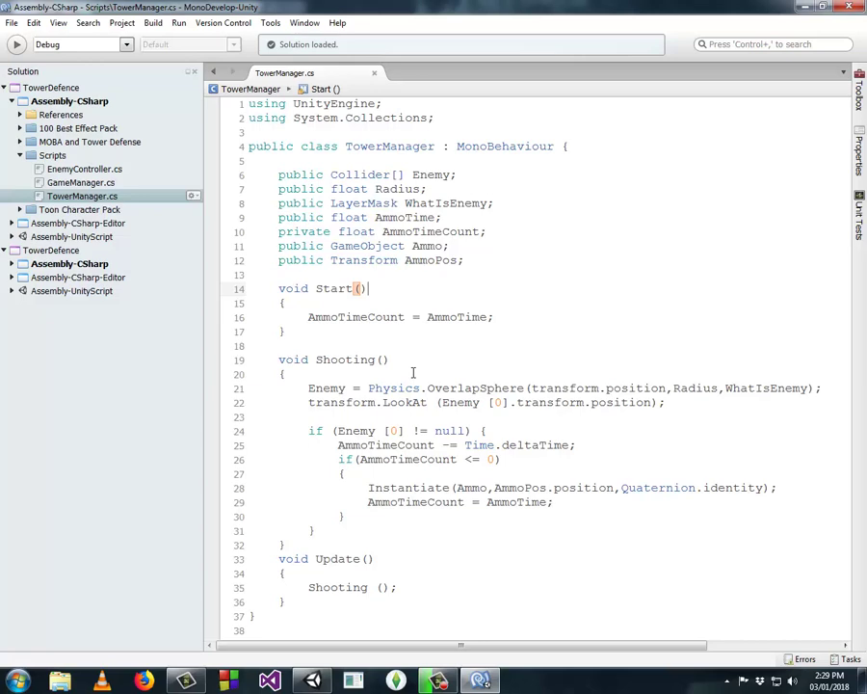
Declare public GameObject Clone; and public float AmmoMoveSpeed; after the AmmoPos field
left_click(467, 261)
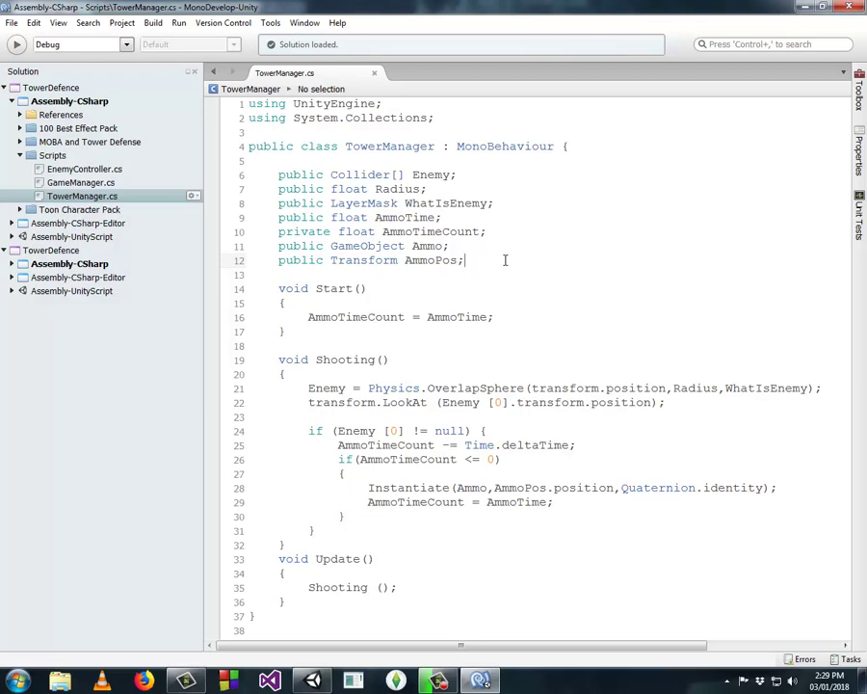
key("Return")
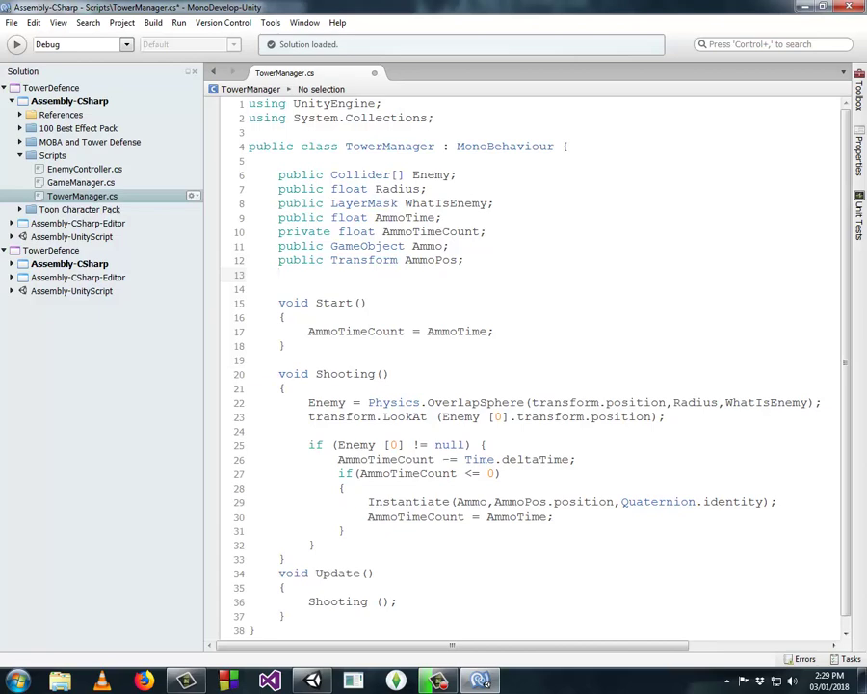
type("public GameObject ")
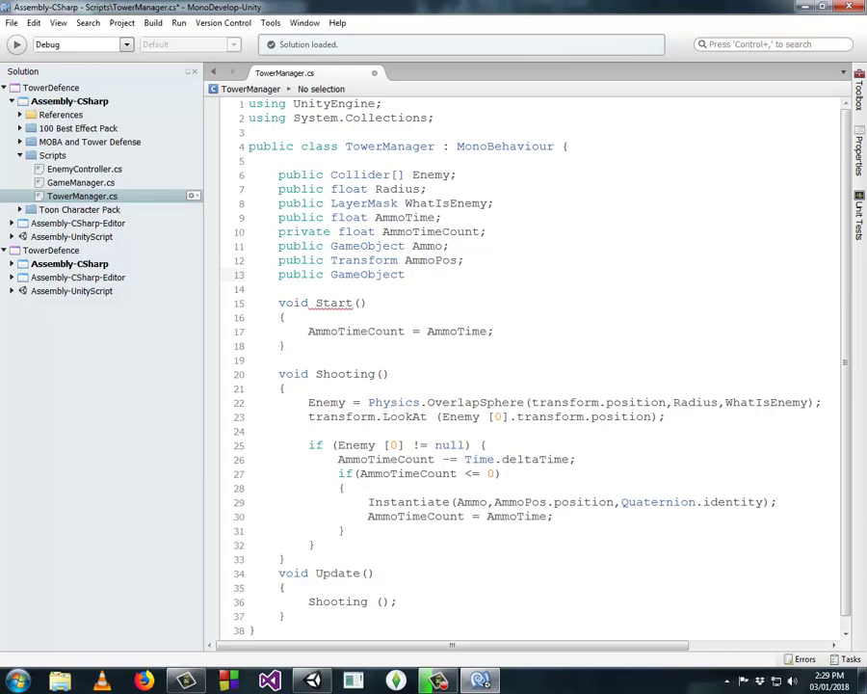
type("Clone;")
key("Return")
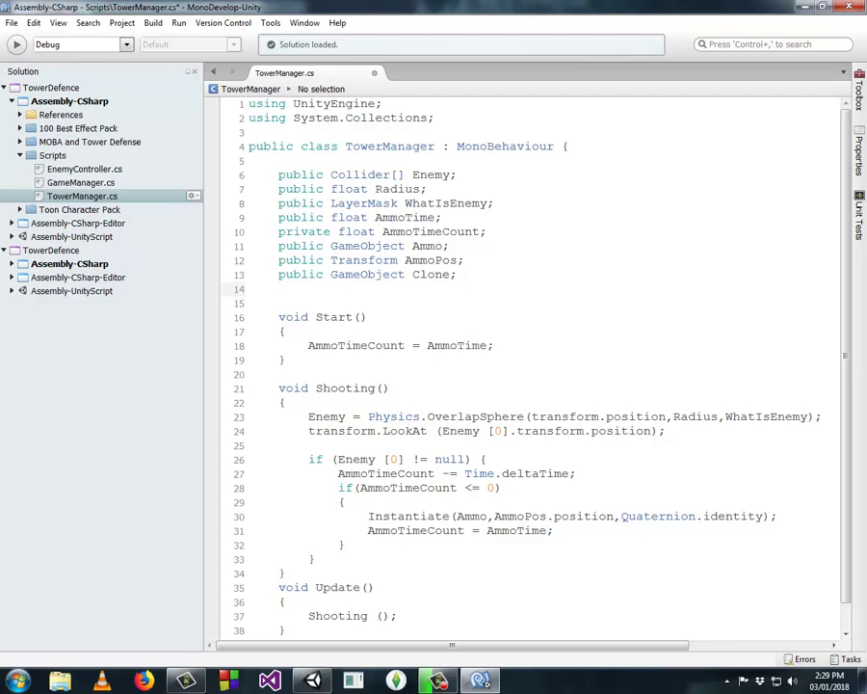
type("public float ")
type("AmmoS")
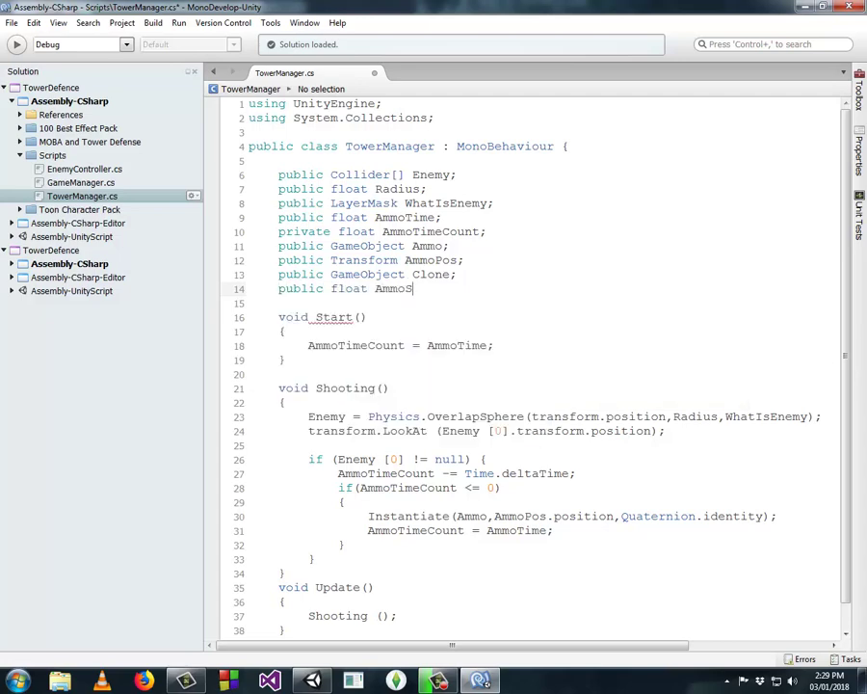
type("pe")
key("BackSpace")
key("BackSpace")
key("BackSpace")
type("Mo")
type("veSpeed;")
Select the Instantiate call on line 30, then switch back to Unity
scroll(503, 260, "down", 1)
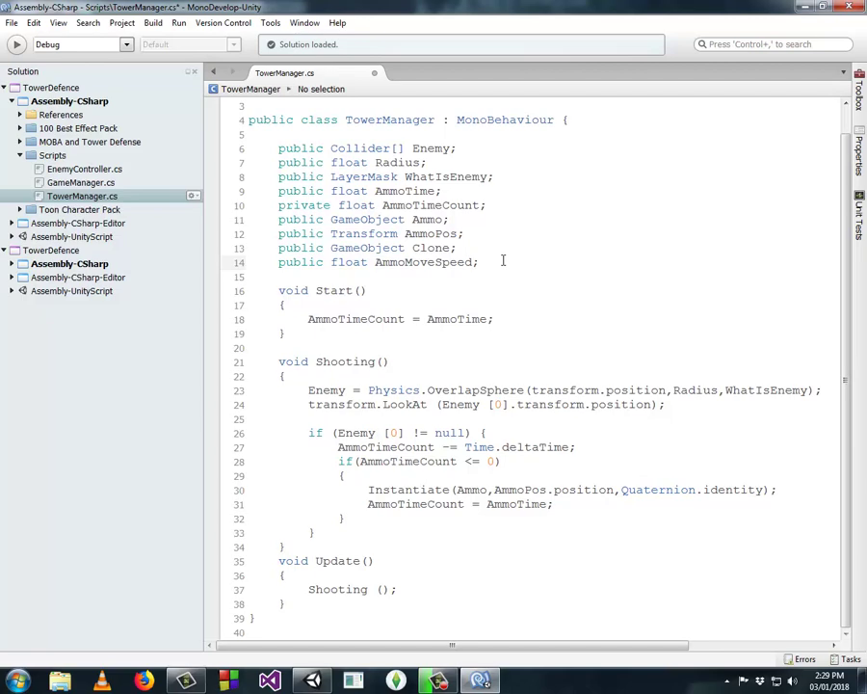
left_click(369, 490)
left_click_drag(369, 490, 553, 504)
left_click(617, 489)
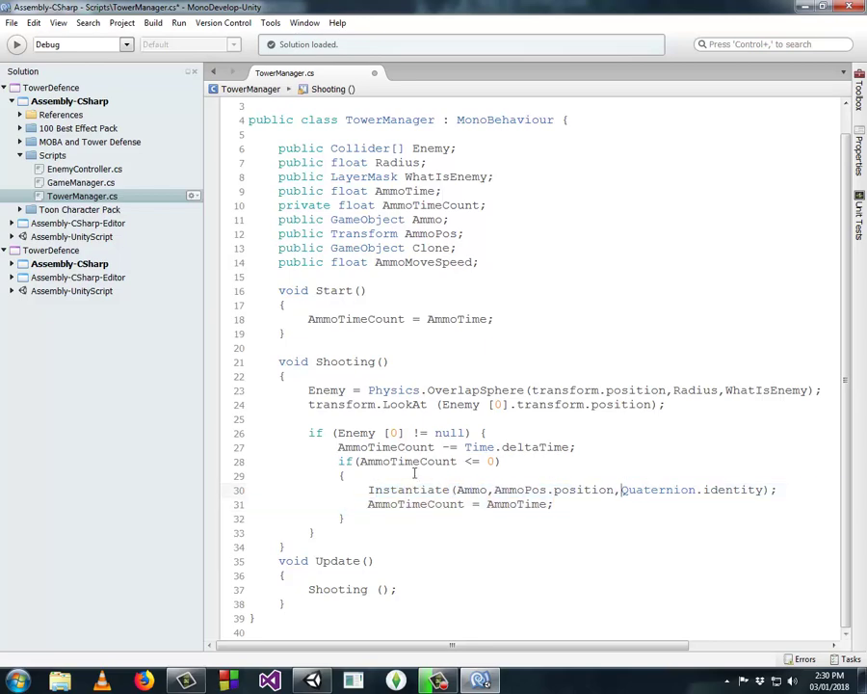
left_click_drag(366, 489, 780, 490)
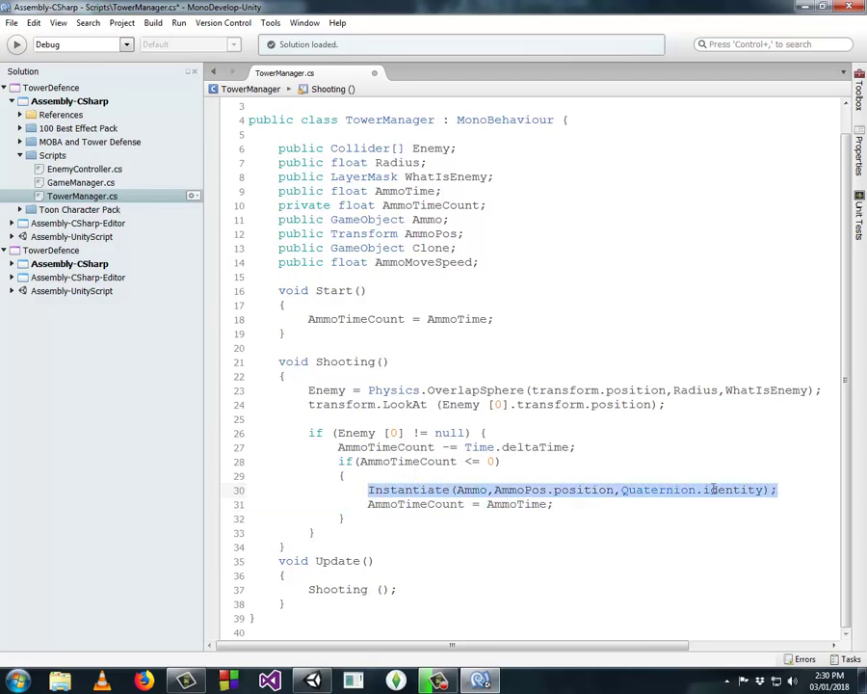
key("alt+Tab")
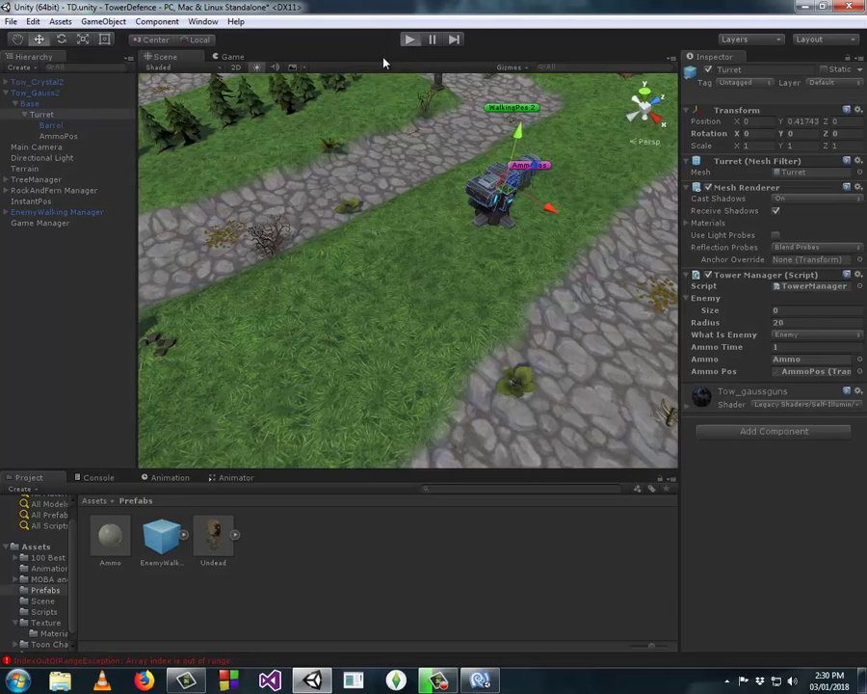
Start and stop another test run, then bring TowerManager.cs back in MonoDevelop
left_click(410, 39)
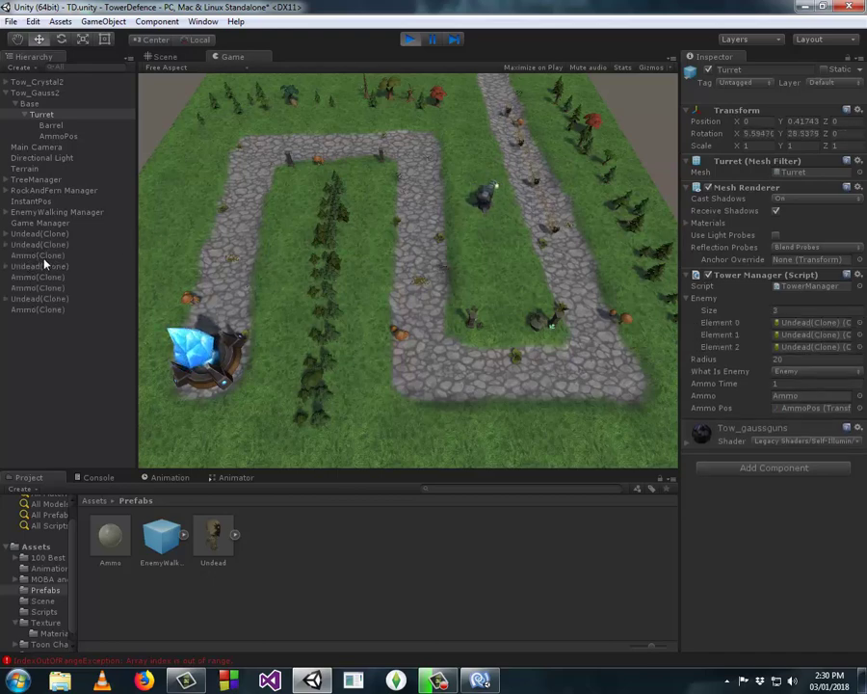
left_click(411, 41)
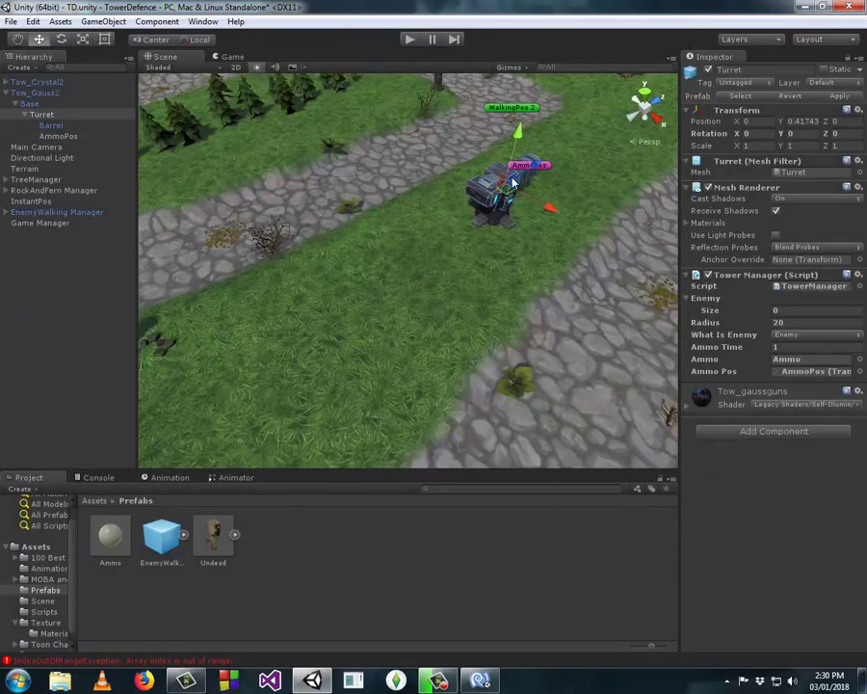
left_click(457, 679)
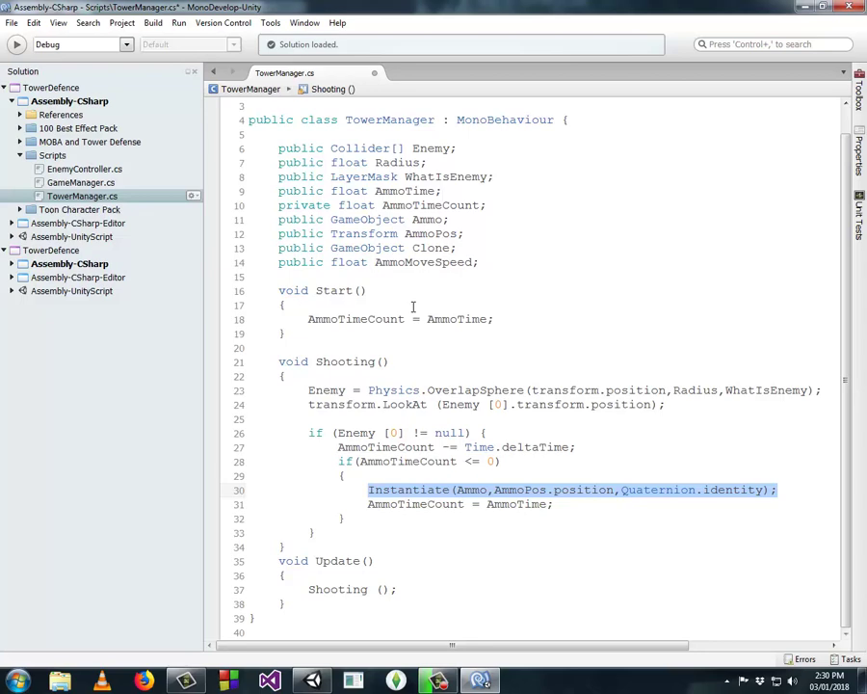
Highlight the Instantiate call on line 30 and review the Clone and AmmoMoveSpeed field declarations
left_click(342, 519)
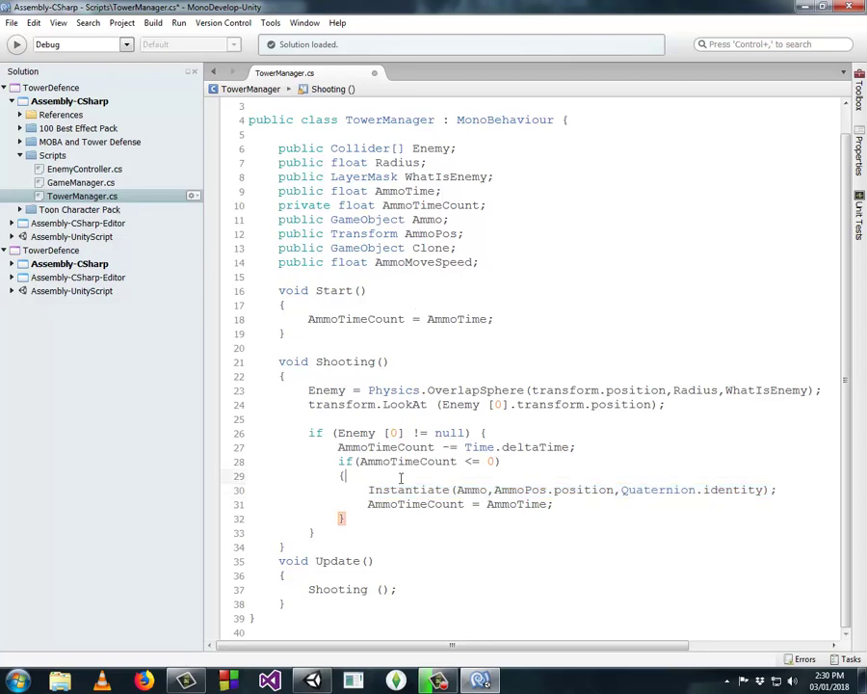
left_click(368, 489)
left_click_drag(368, 490, 795, 496)
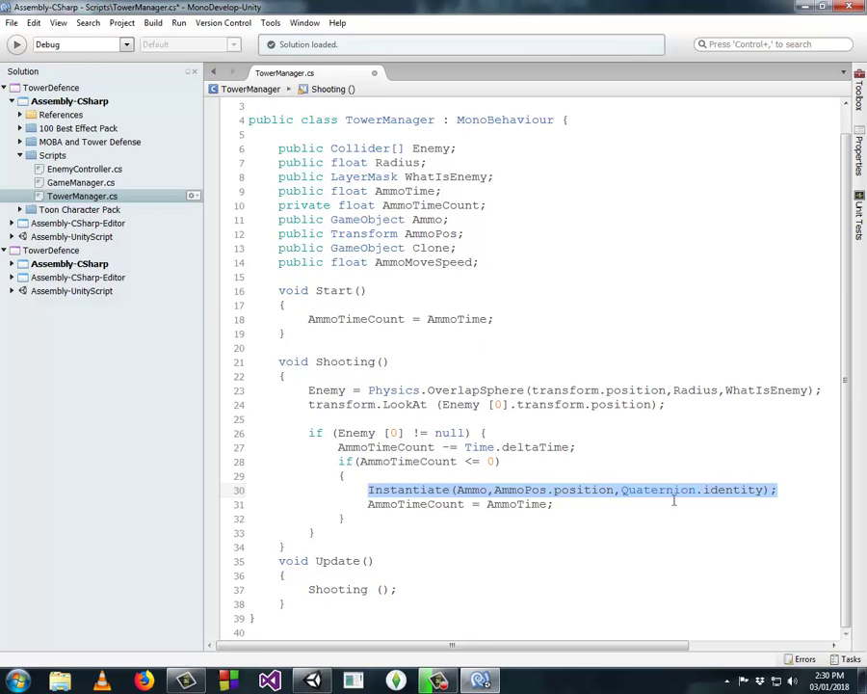
left_click(713, 501)
left_click_drag(783, 491, 368, 491)
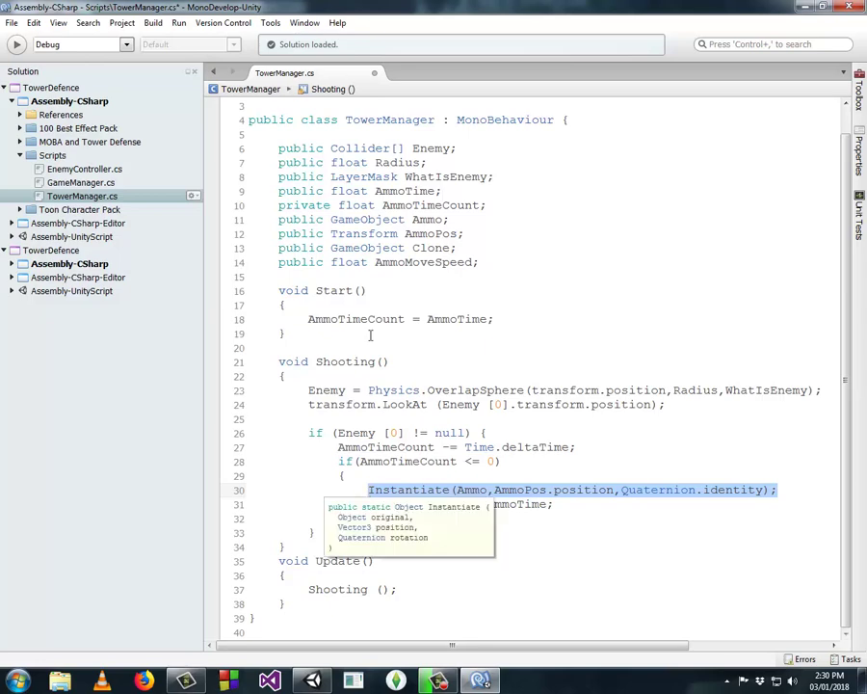
left_click_drag(332, 248, 458, 247)
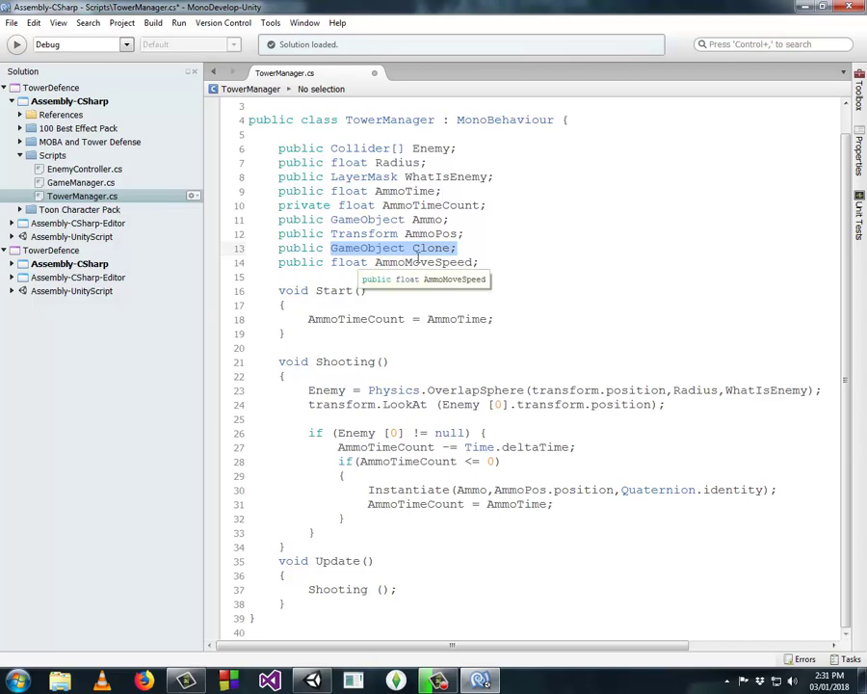
left_click_drag(375, 262, 479, 262)
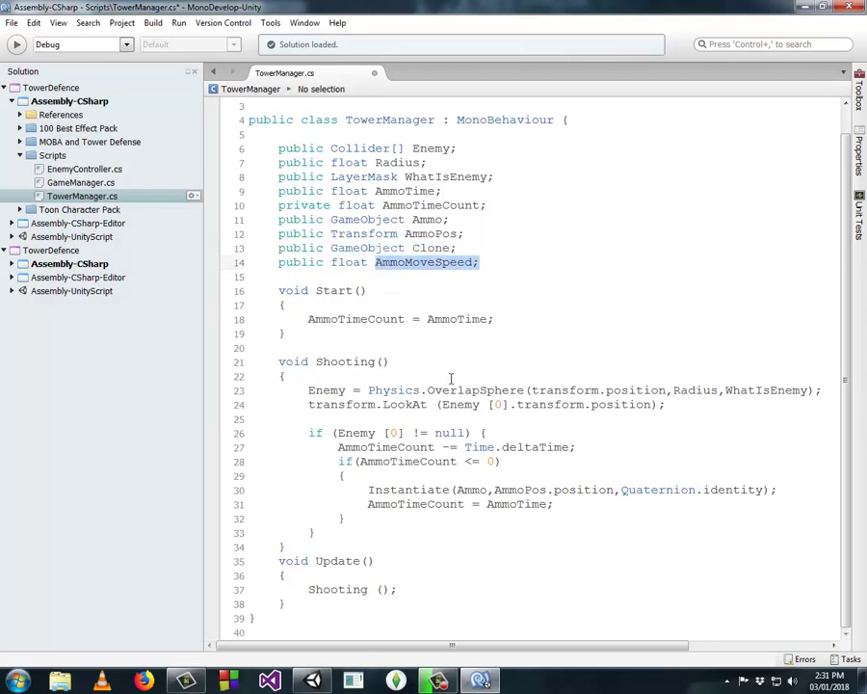
left_click(372, 490)
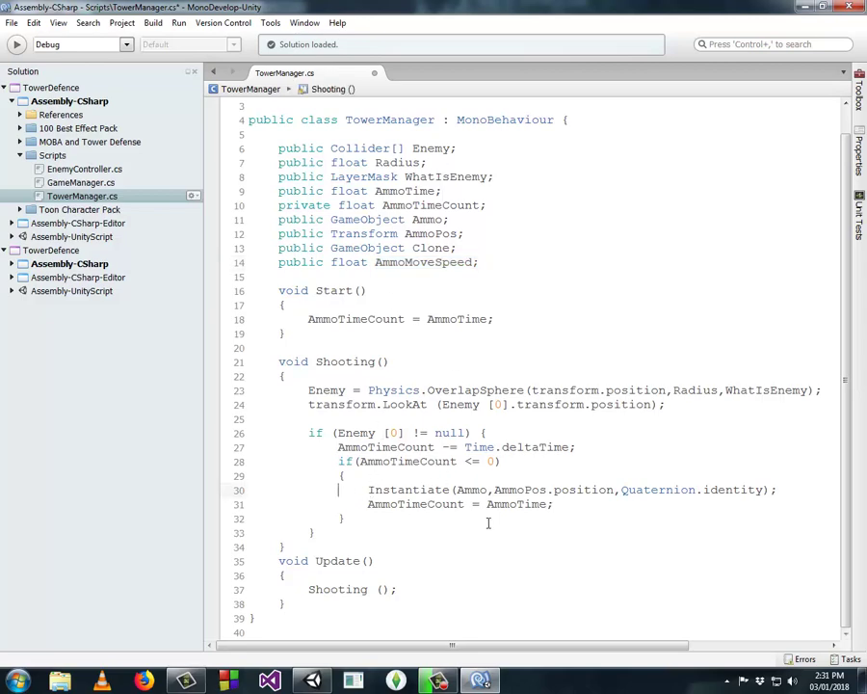
Prefix the Instantiate call with 'Clone = (GameObject)' and remove the extra space
type("clo ")
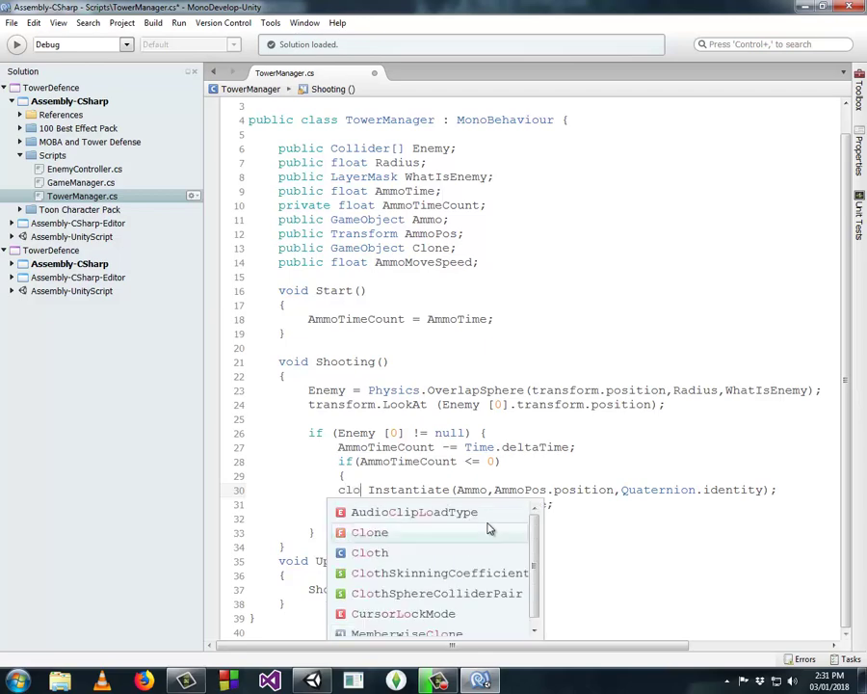
type("ne")
key("Return")
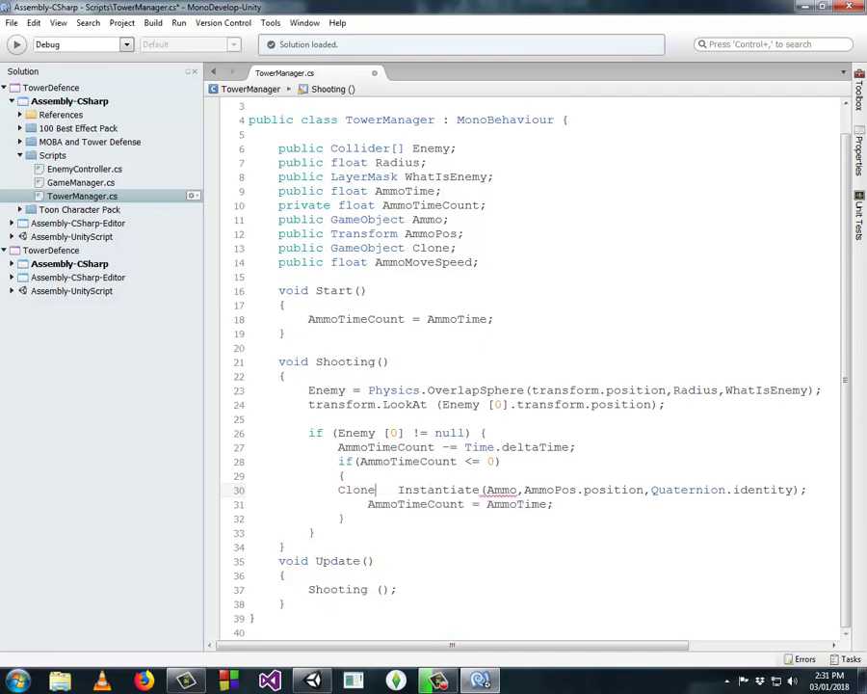
type("= ")
type("(")
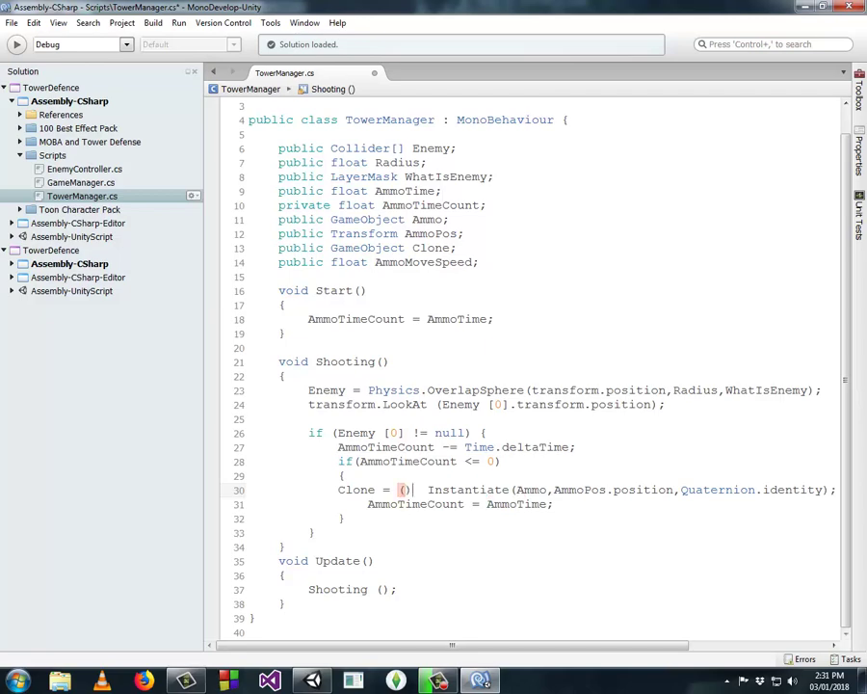
type("Gam")
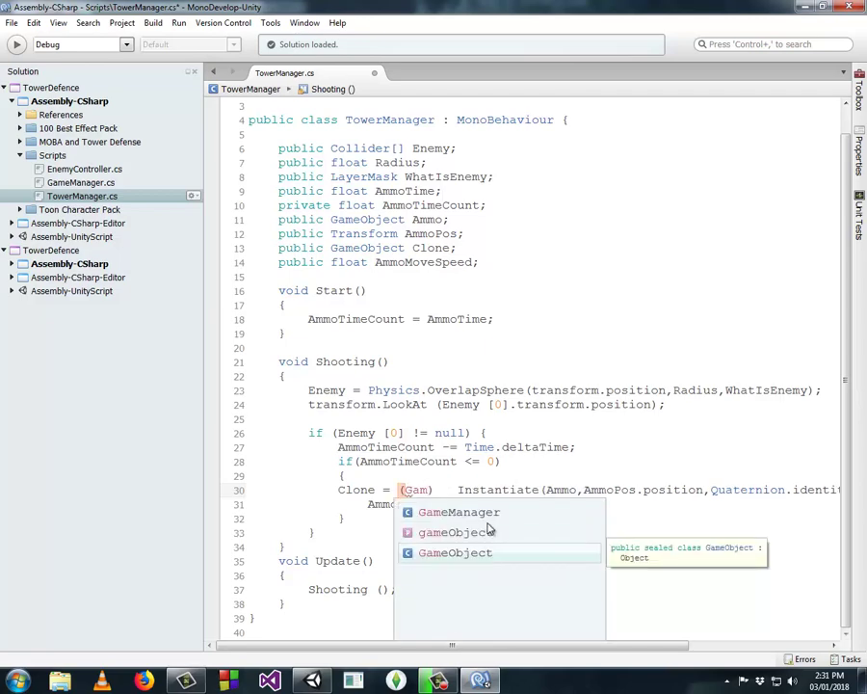
key("Return")
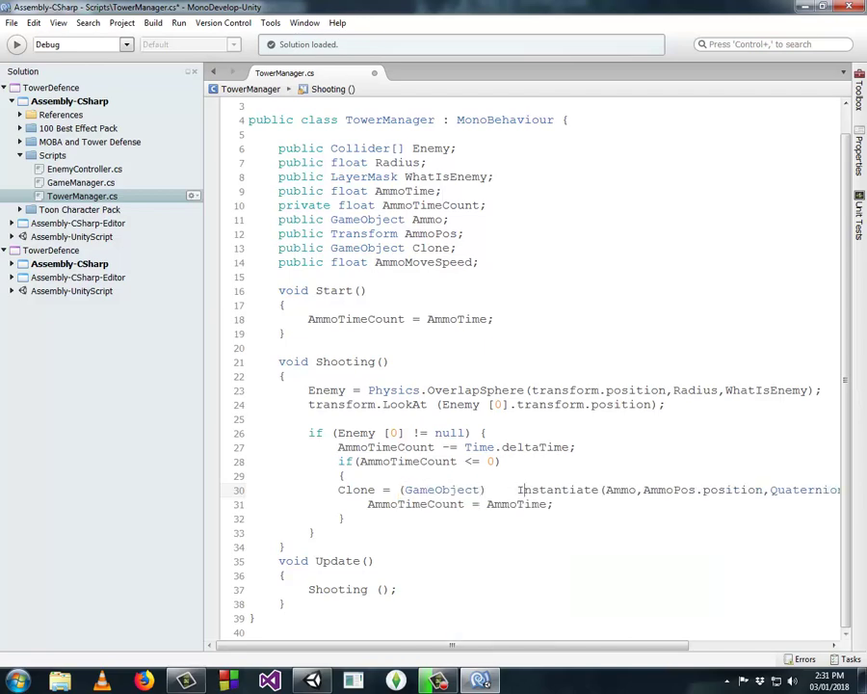
key("BackSpace")
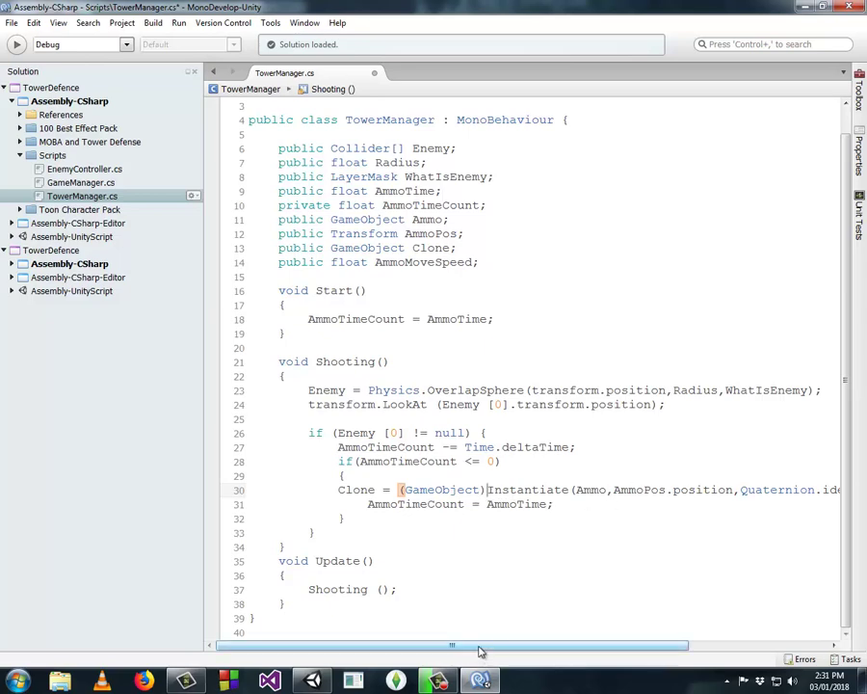
Check which closing braces end the ammo-timer, enemy-check and Shooting blocks
left_click(350, 521)
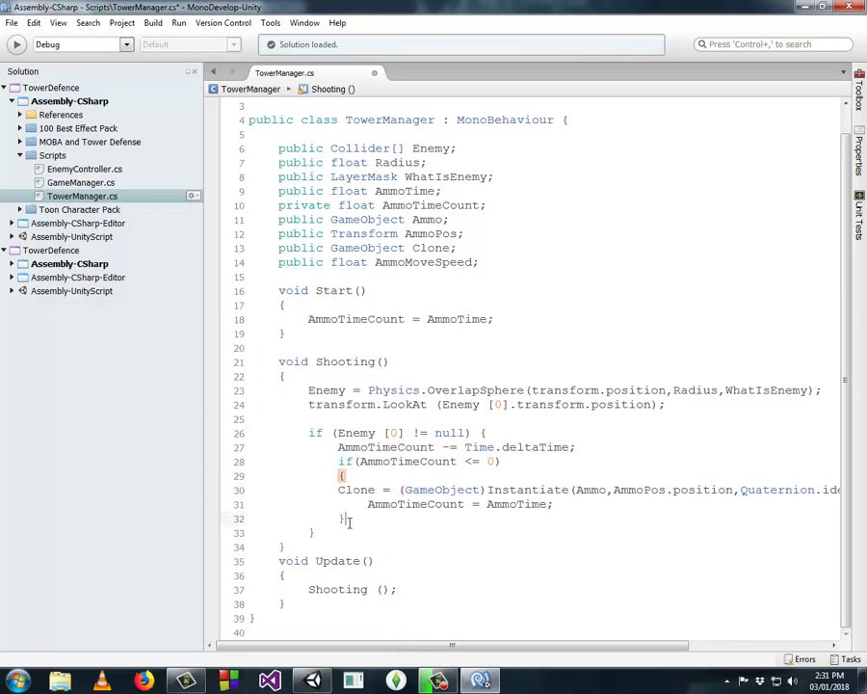
left_click(318, 540)
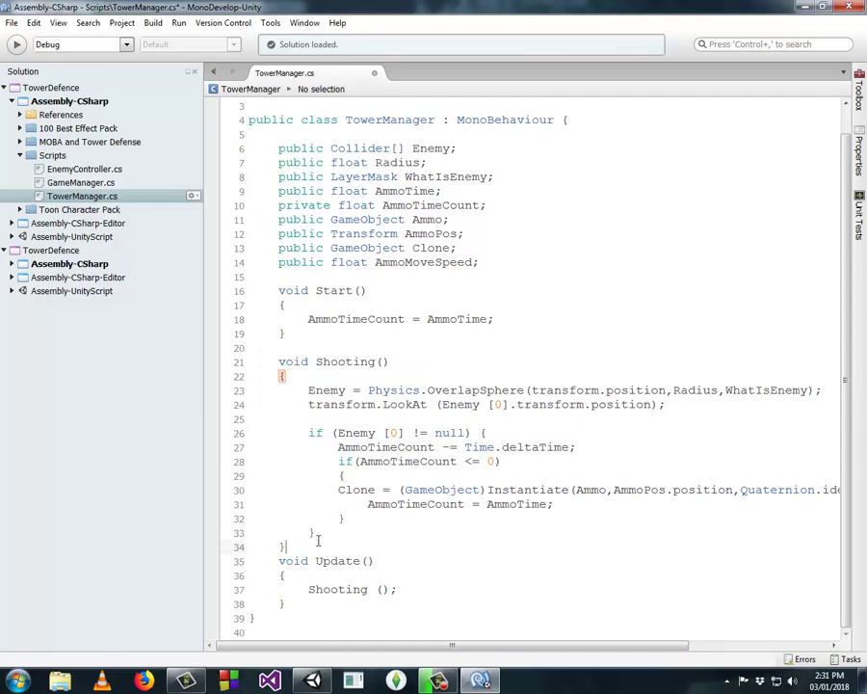
left_click(316, 531)
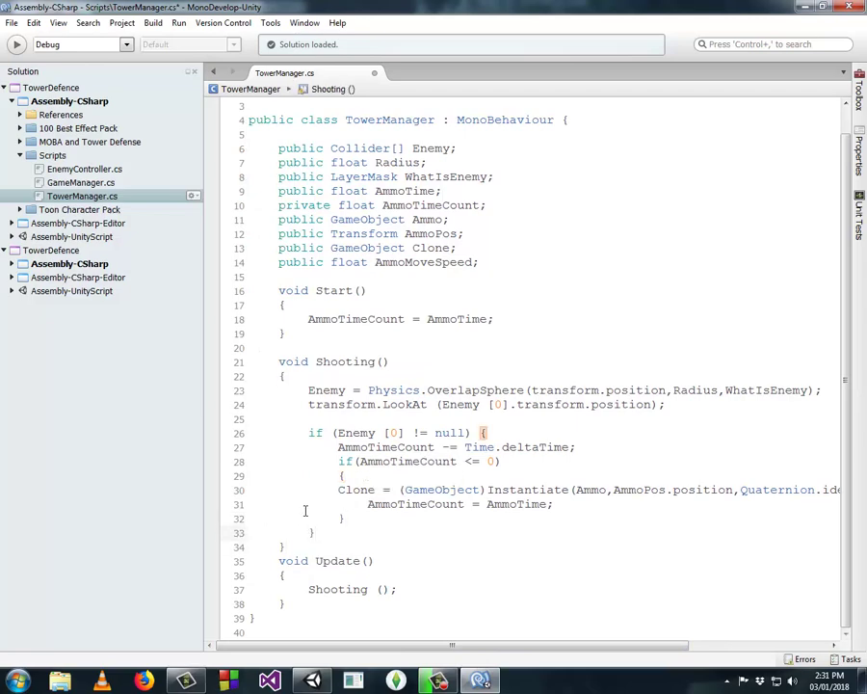
double_click(317, 434)
Below the enemy-check block, add the line 'Clone.transform.position = Vector3.MoveTowards'
left_click(316, 532)
key("Return")
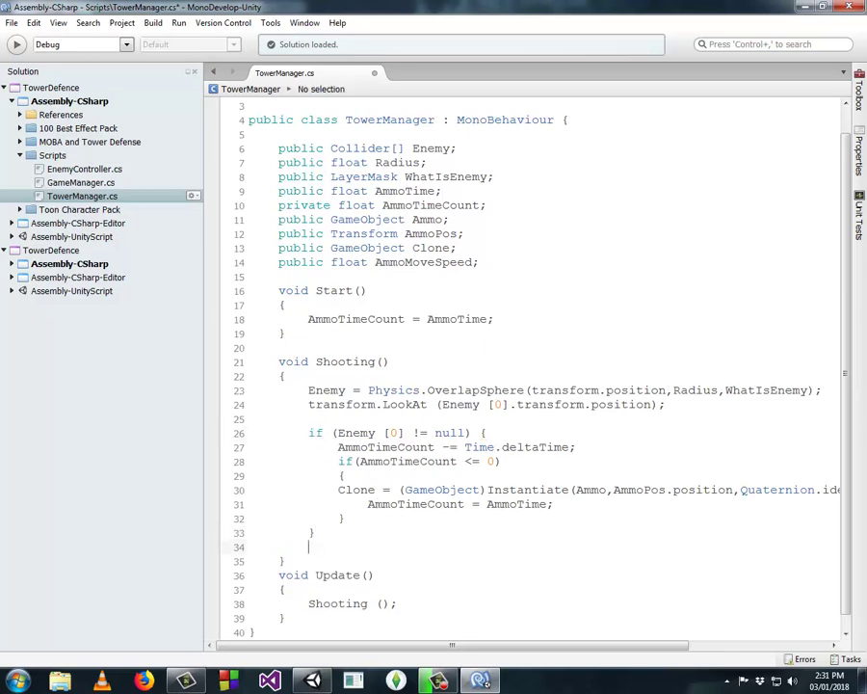
scroll(382, 318, "down", 1)
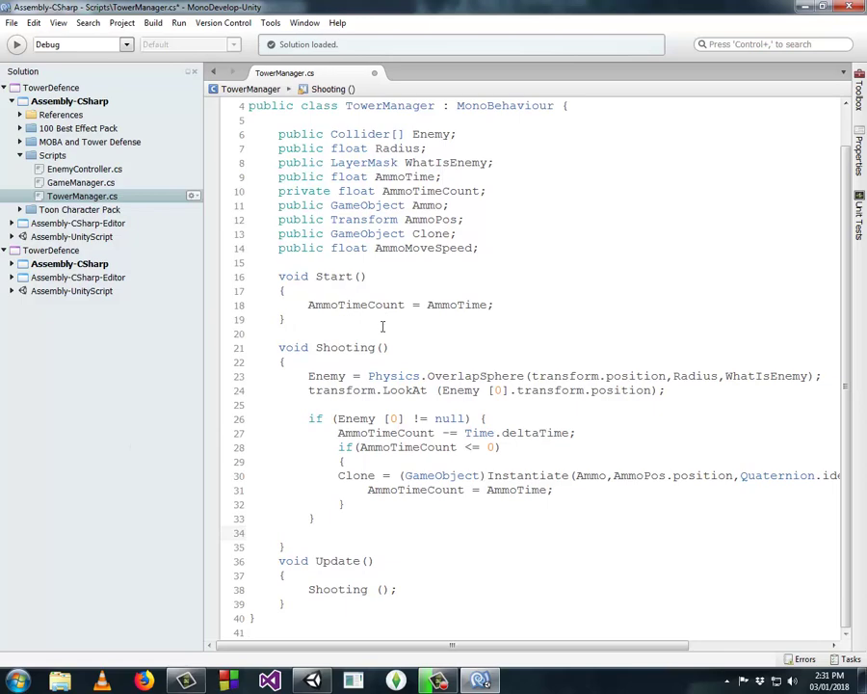
type("clon")
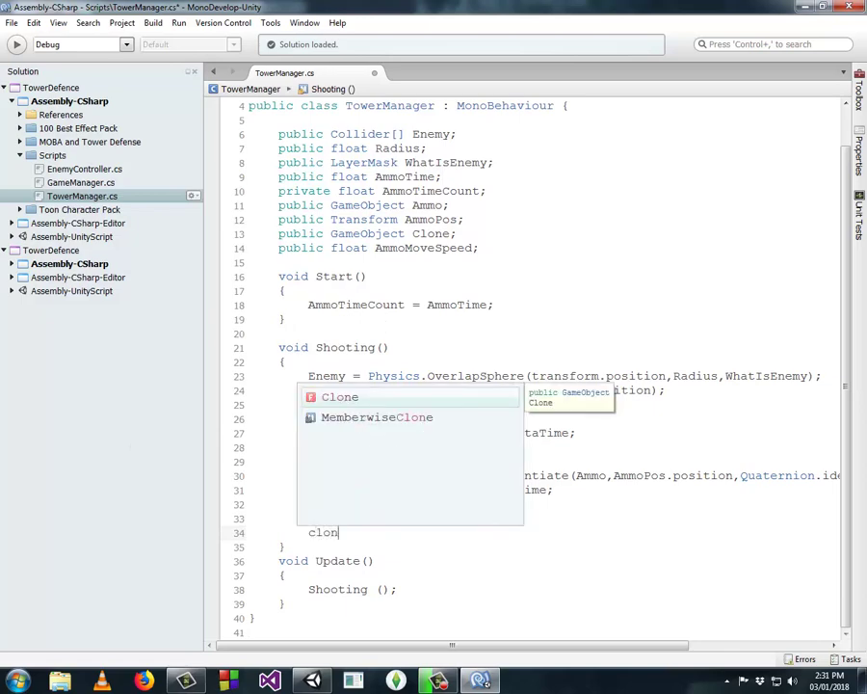
key("Return")
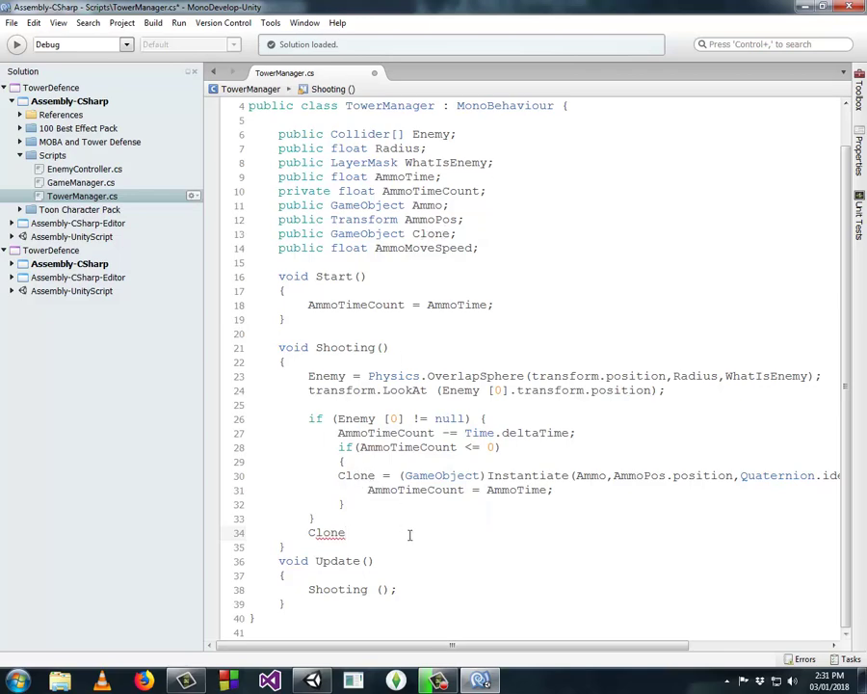
type(".transform")
type(".po")
key("Return")
type("= v3")
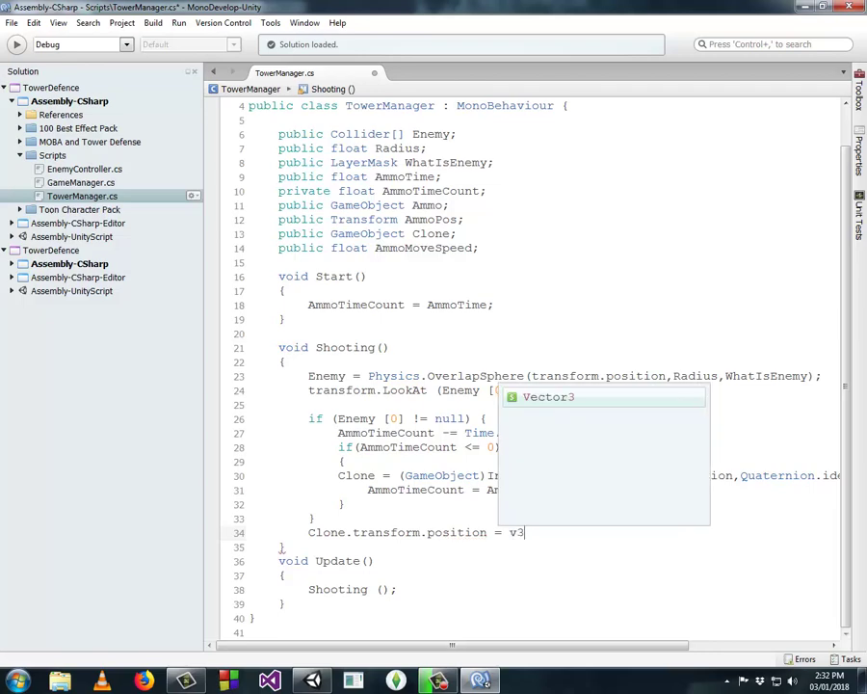
key("Return")
type(".mo")
key("Return")
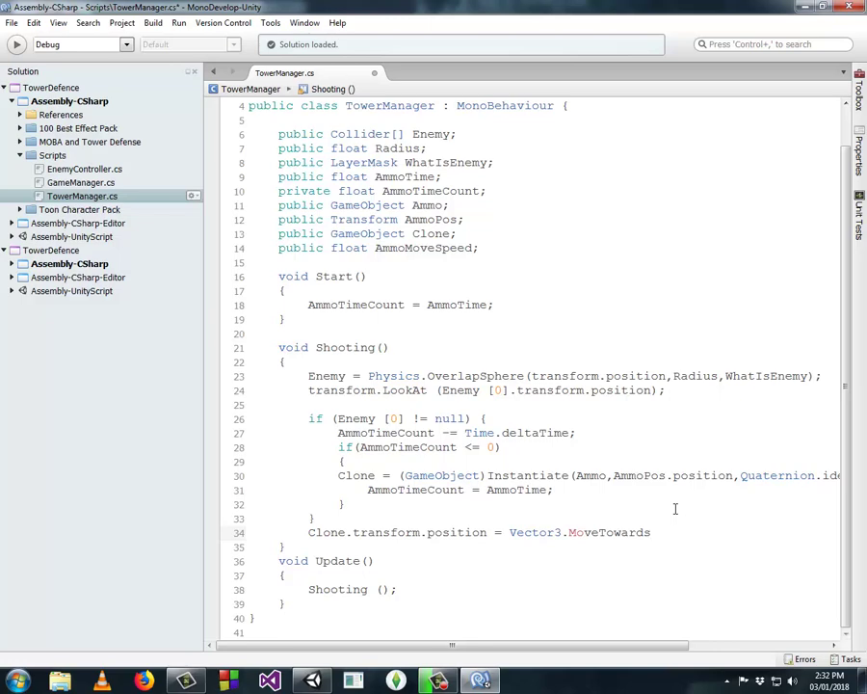
Glance at the Unity scene, then return to the TowerManager script
key("alt+Tab")
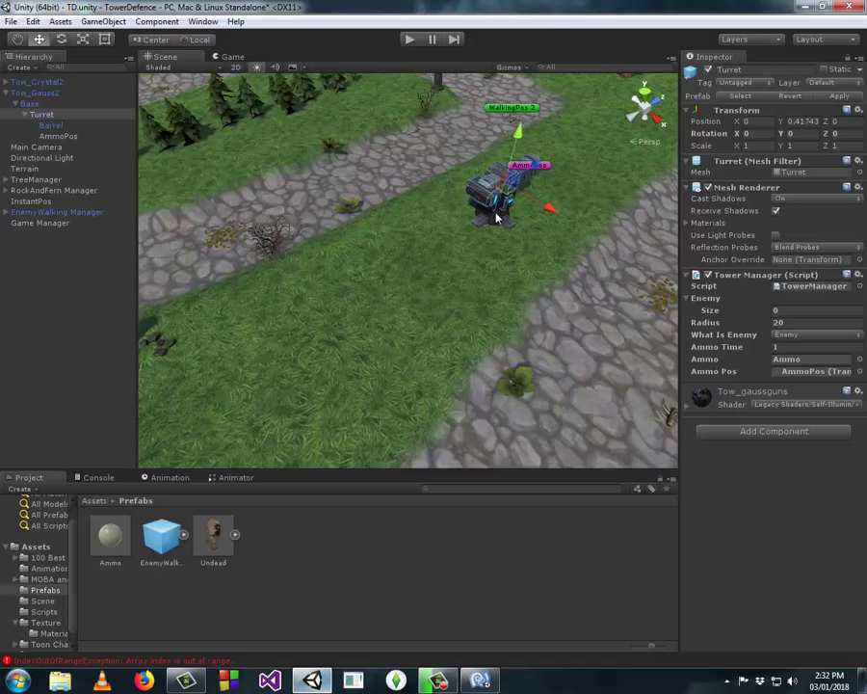
scroll(588, 279, "down", 5)
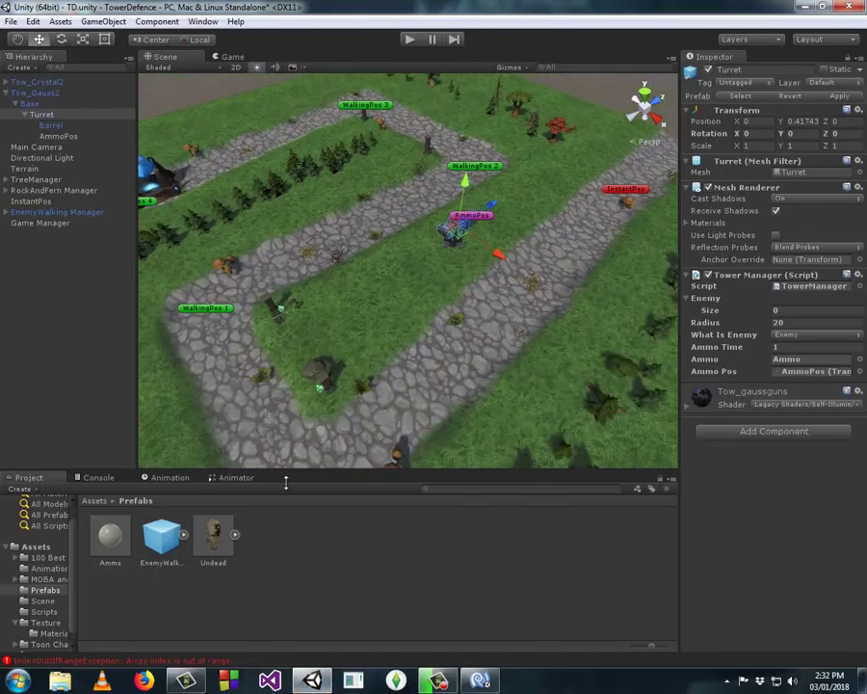
left_click(436, 680)
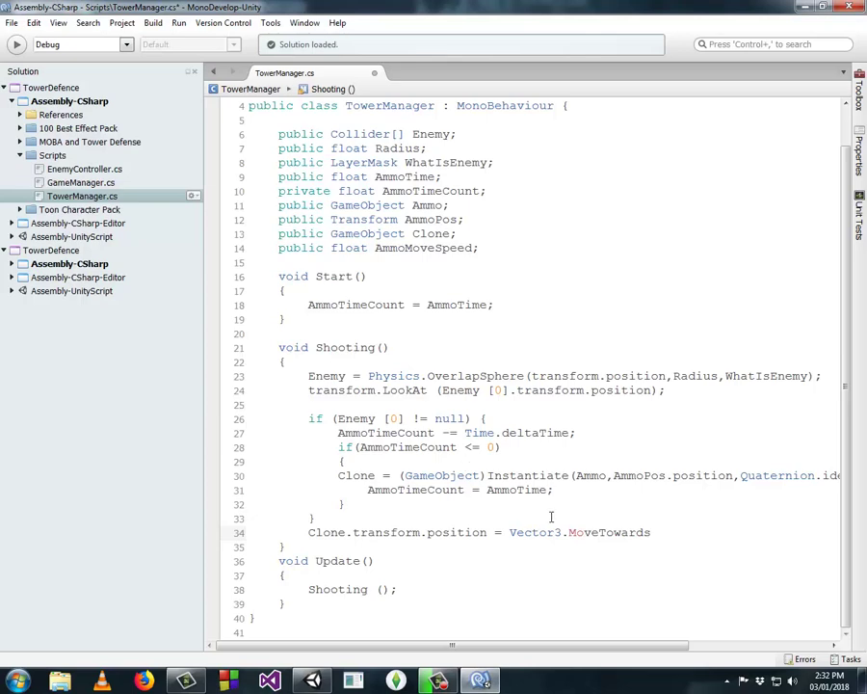
mouse_move(605, 527)
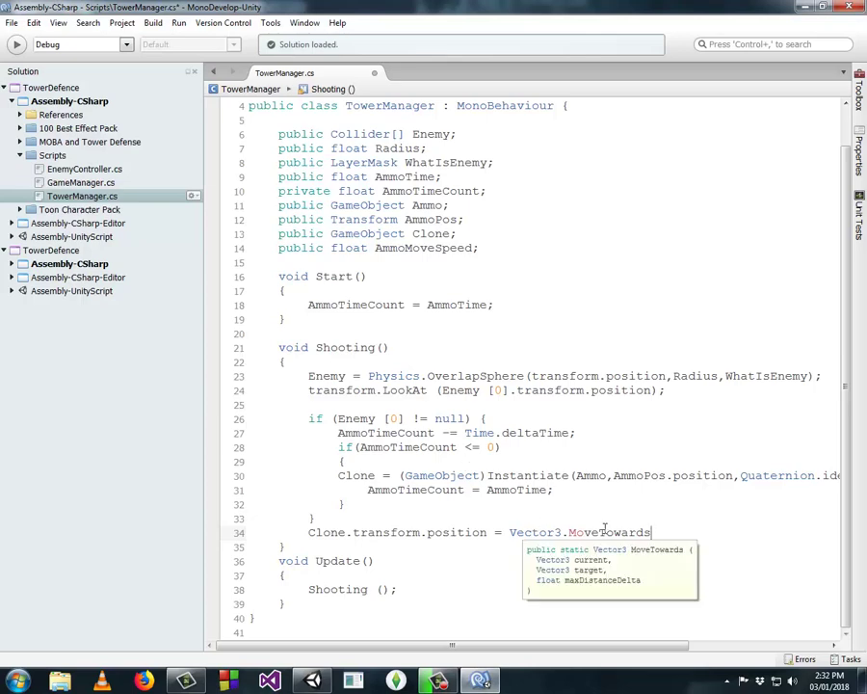
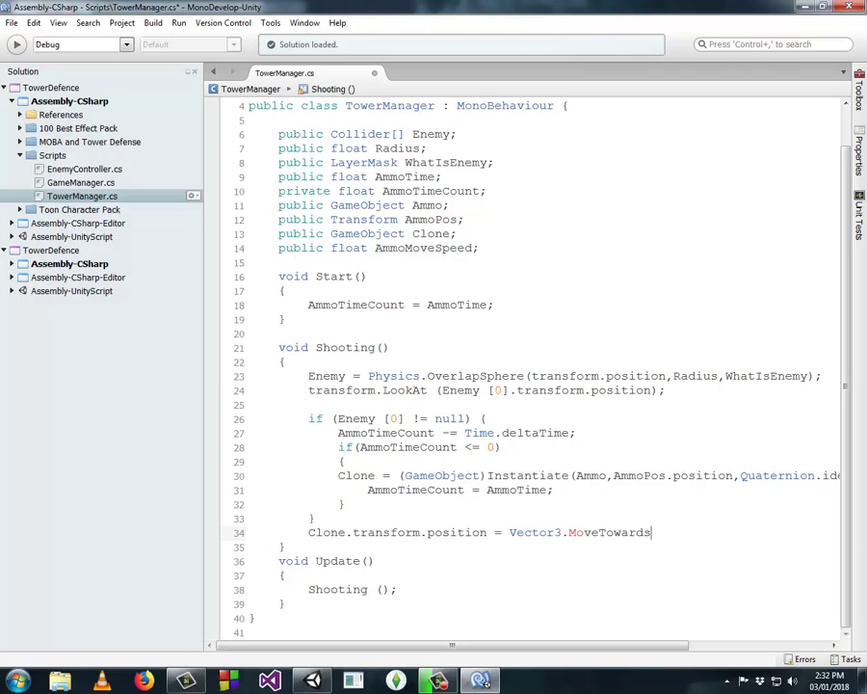
On line 34, give Vector3.MoveTowards its first argument, Clone.transform.position, and continue on a new line
type("(")
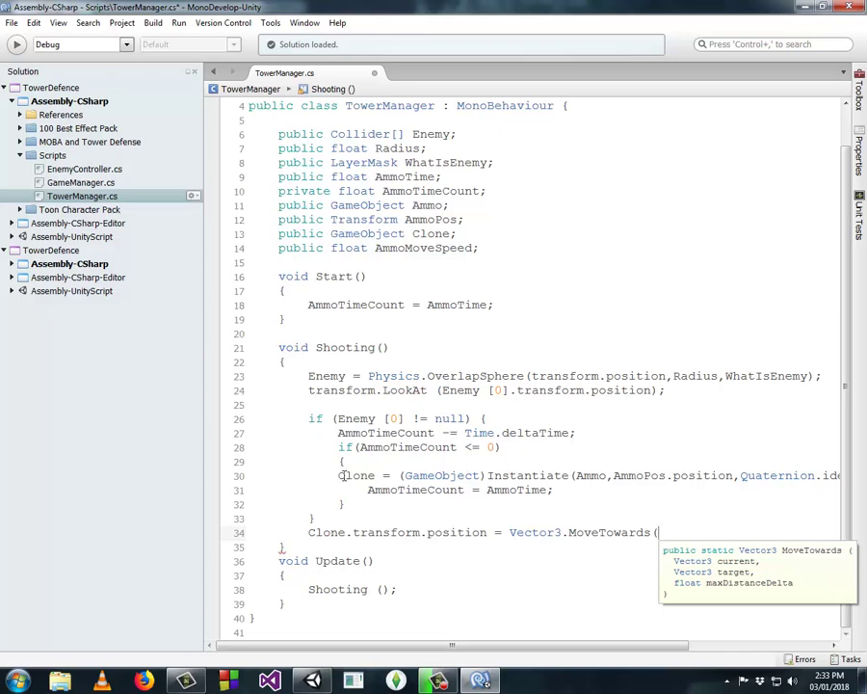
left_click_drag(338, 475, 722, 480)
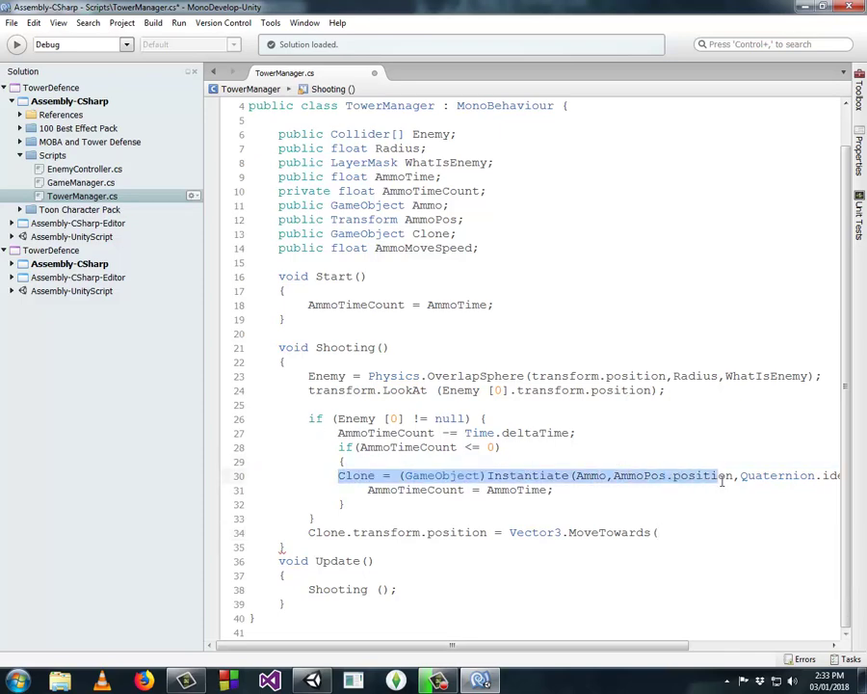
left_click(669, 533)
type("clone")
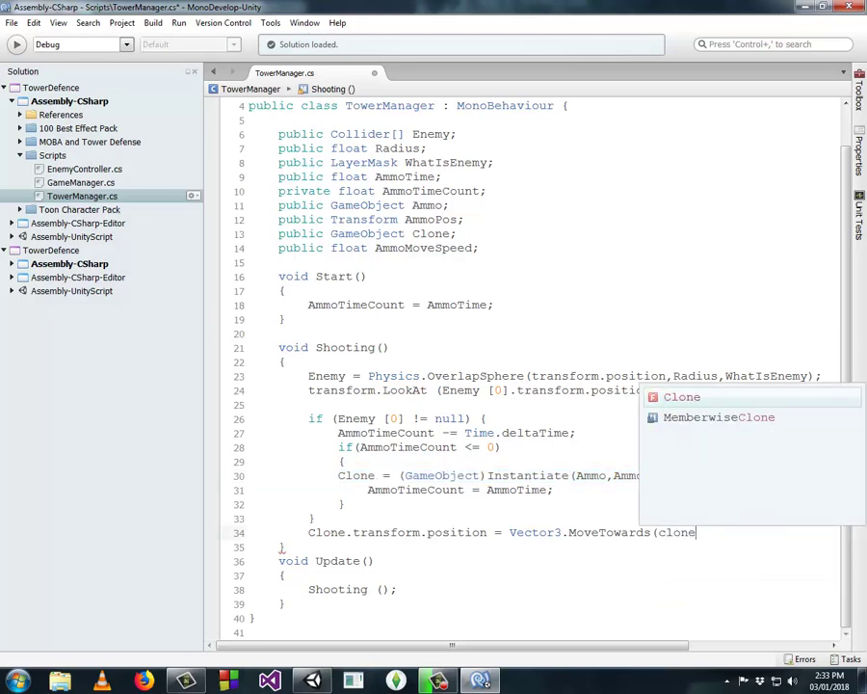
key("Return")
type(".")
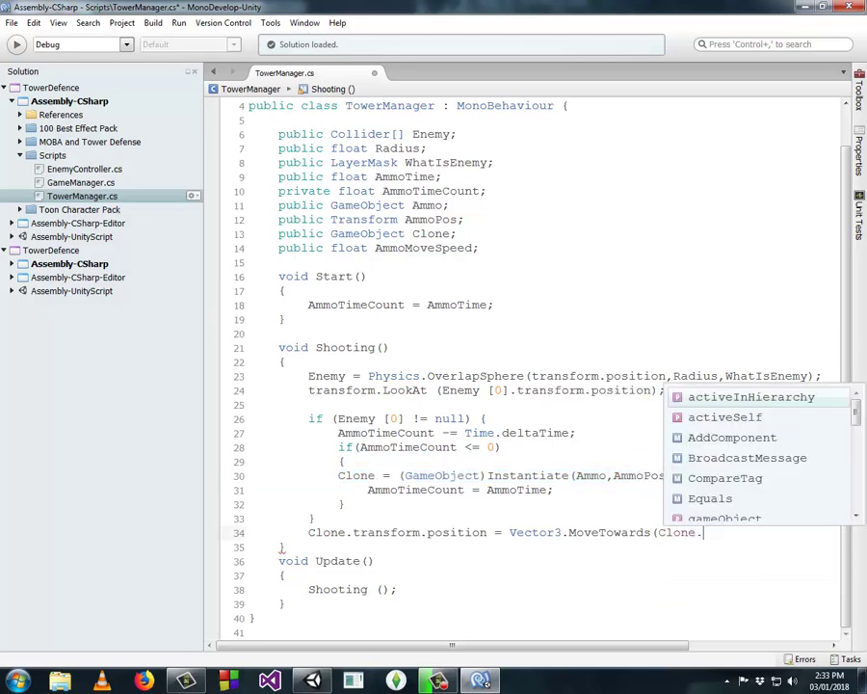
type("tr")
key("Return")
type(".po")
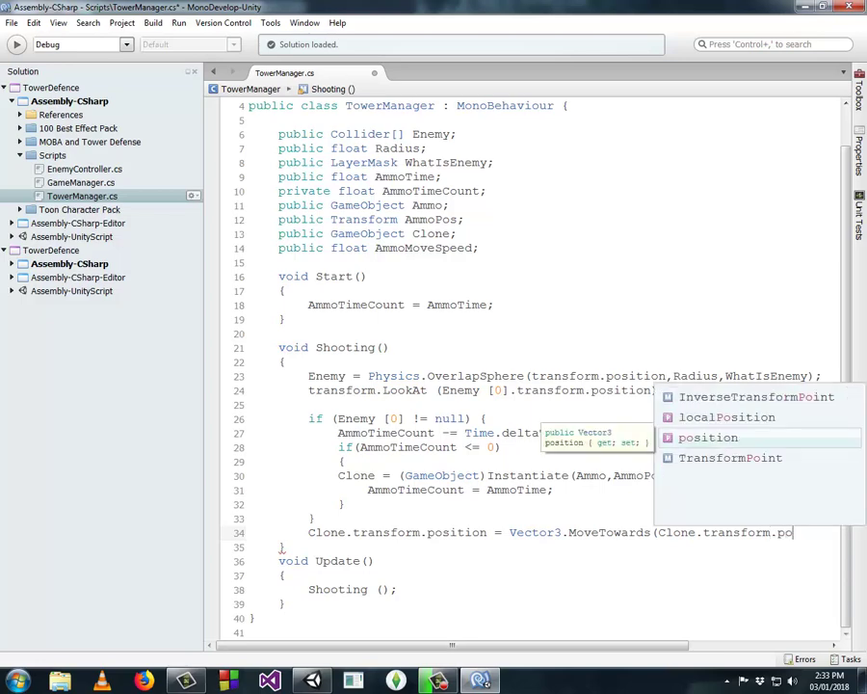
key("Return")
type(",")
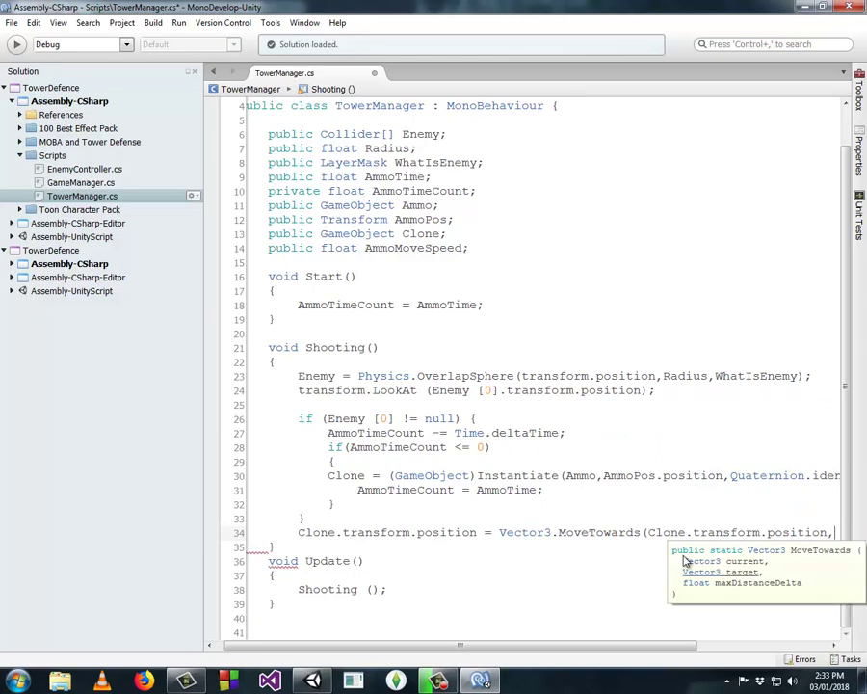
key("Return")
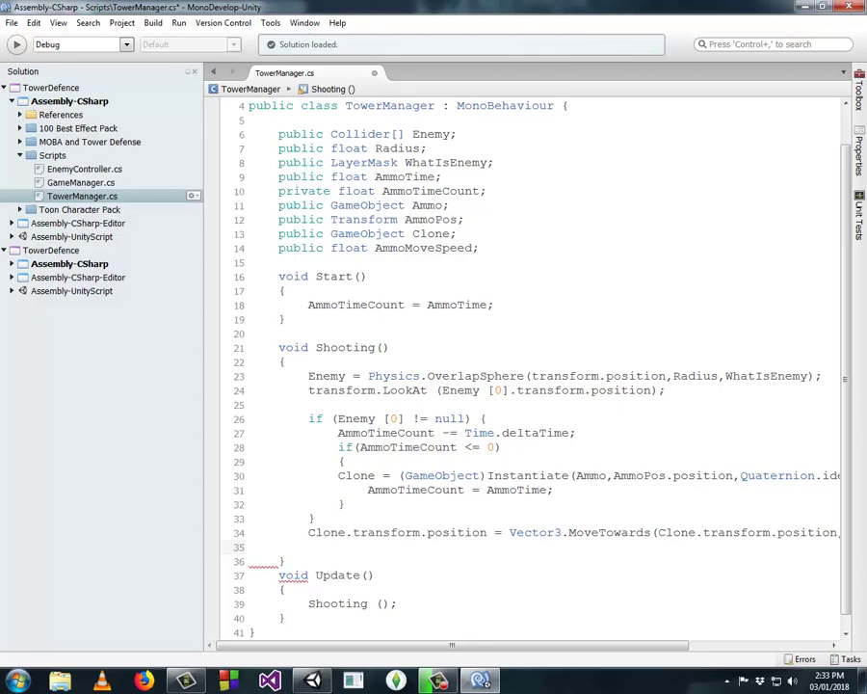
Pass Enemy[0].transform.position as the MoveTowards target argument, noting Enemy is a Collider array
type("ene")
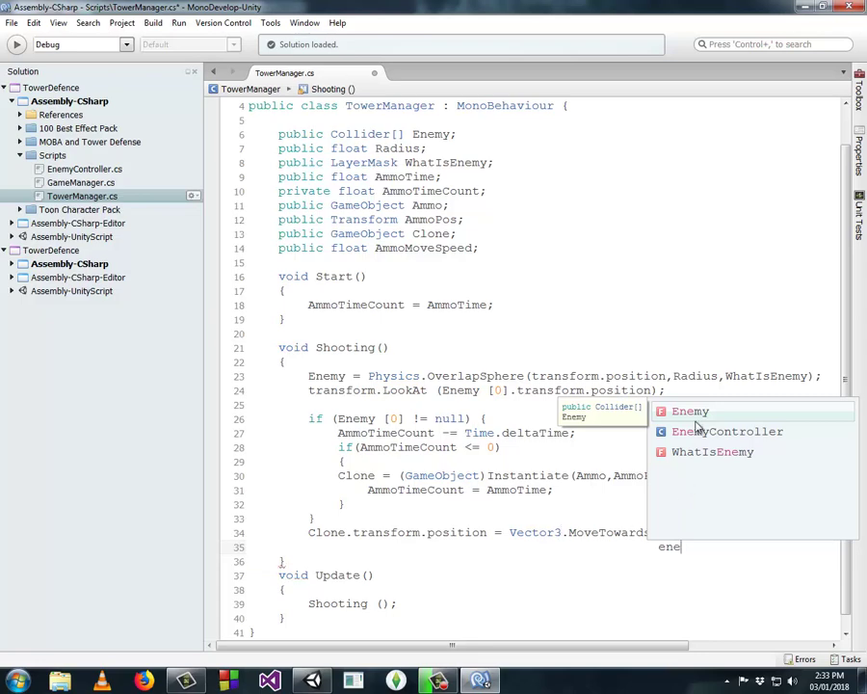
key("Return")
scroll(507, 410, "up", 3)
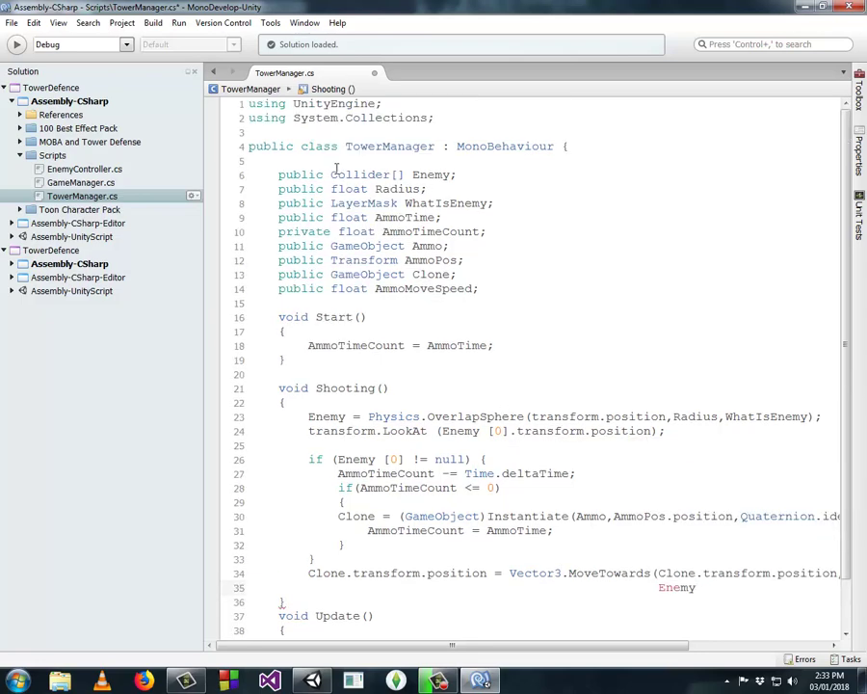
left_click_drag(330, 175, 456, 175)
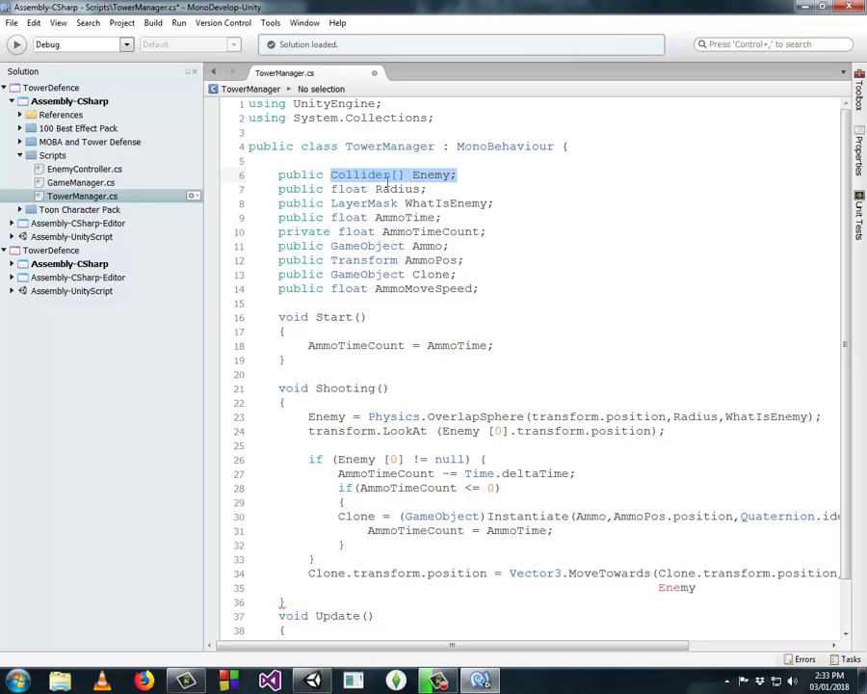
scroll(709, 467, "down", 2)
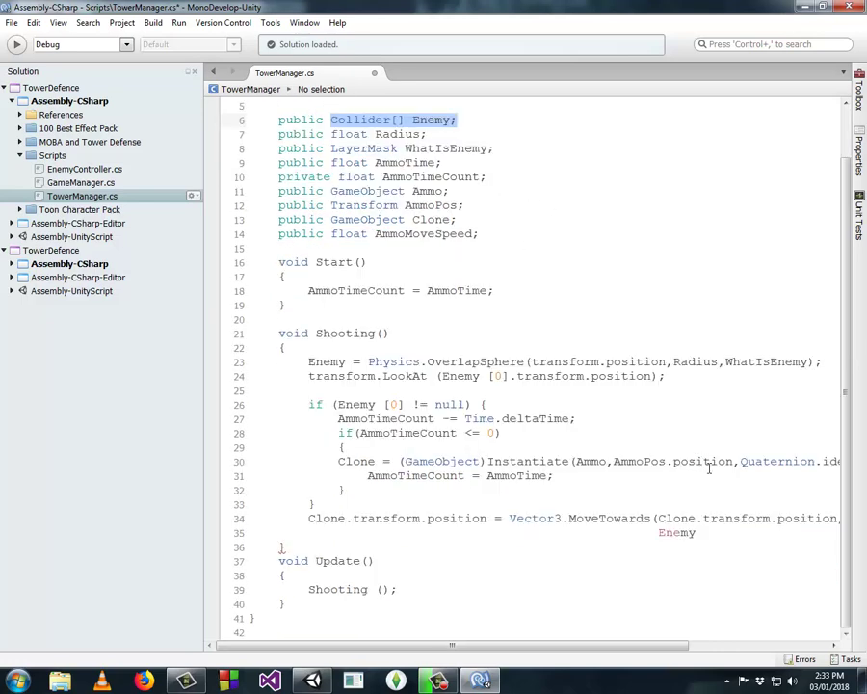
left_click(713, 526)
type("[")
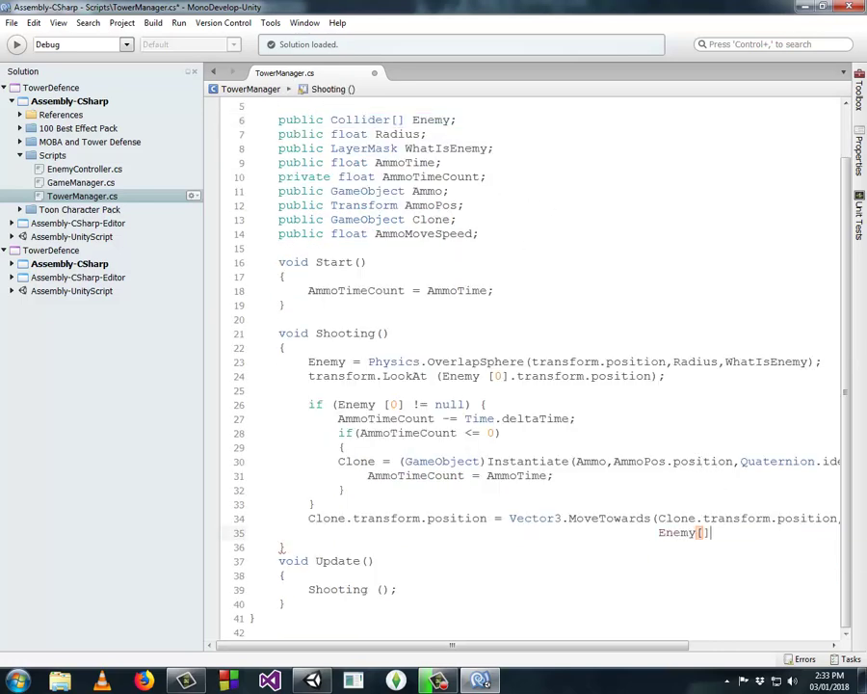
type("0")
type("].")
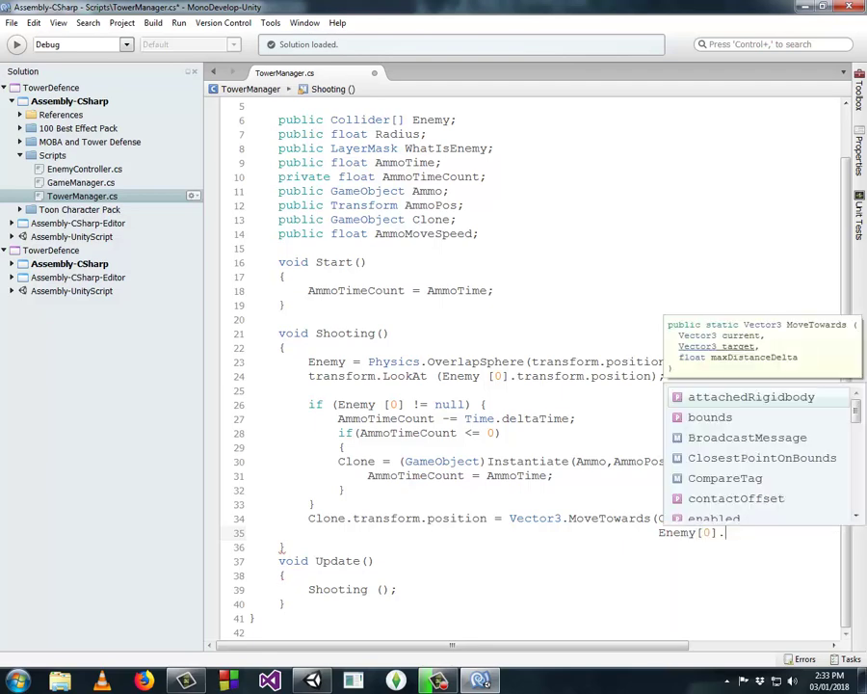
type("transform.po")
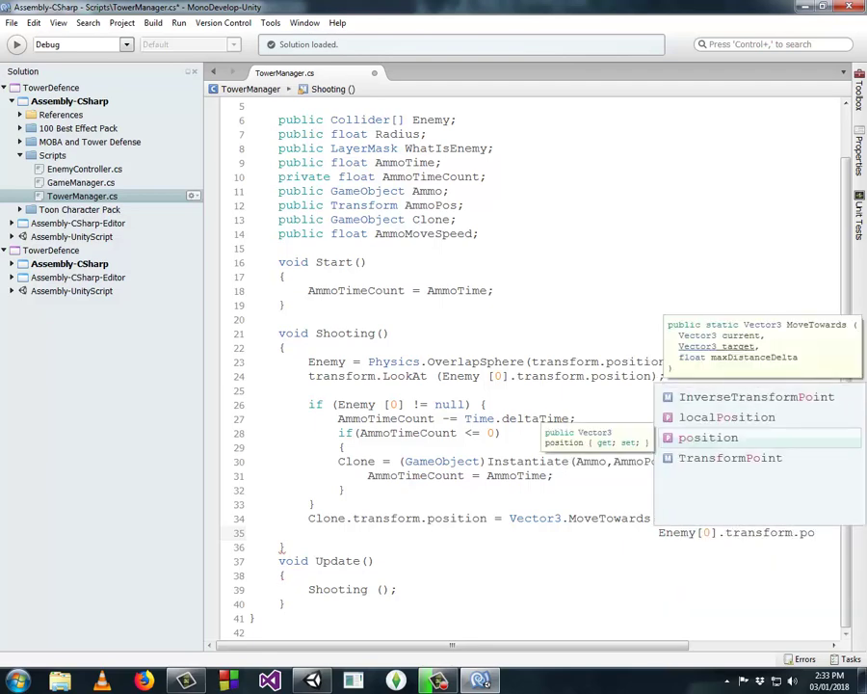
key("Return")
type(",")
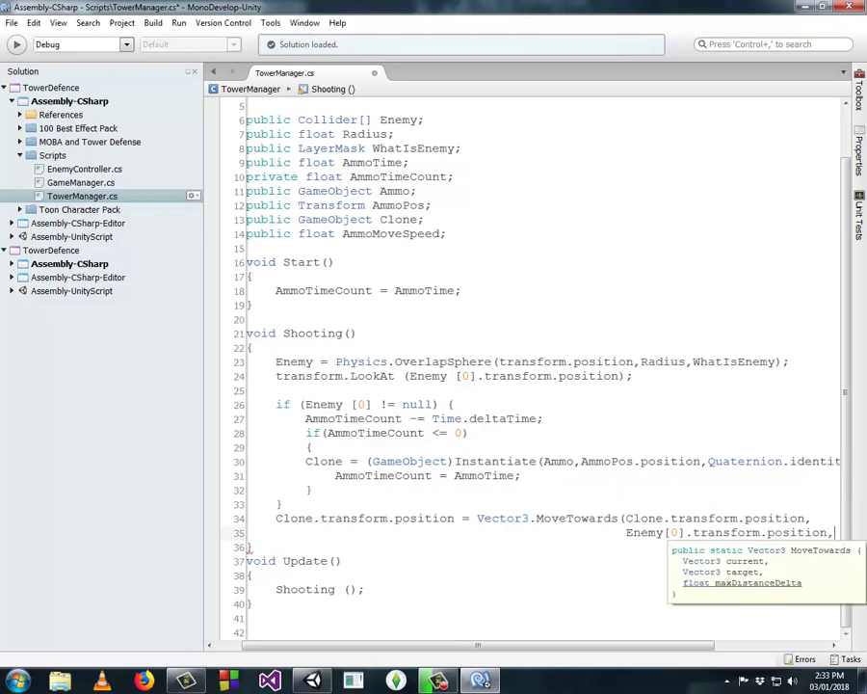
key("Return")
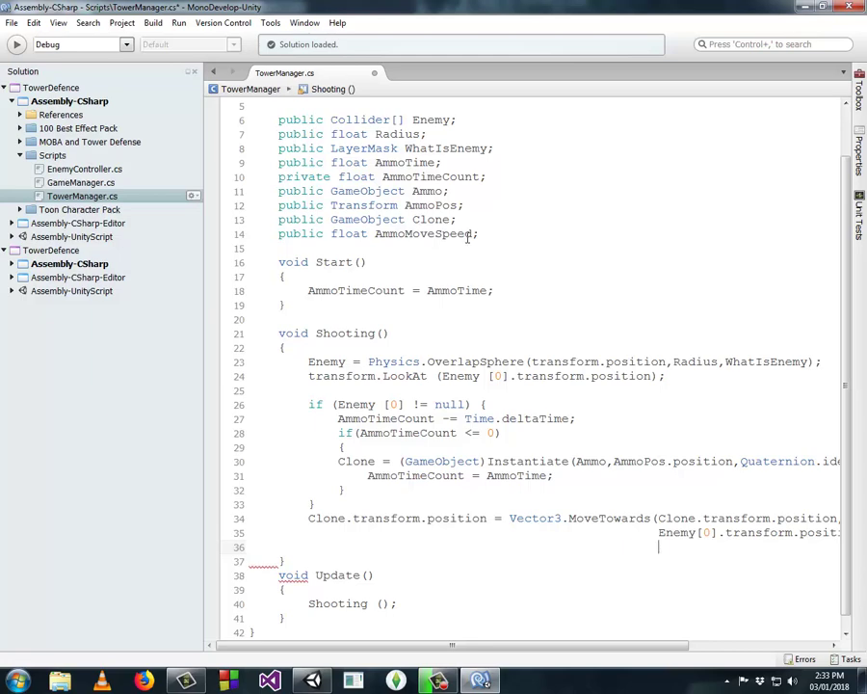
Finish the call with step AmmoMoveSpeed * Time.deltaTime and close it with ');'
type("a")
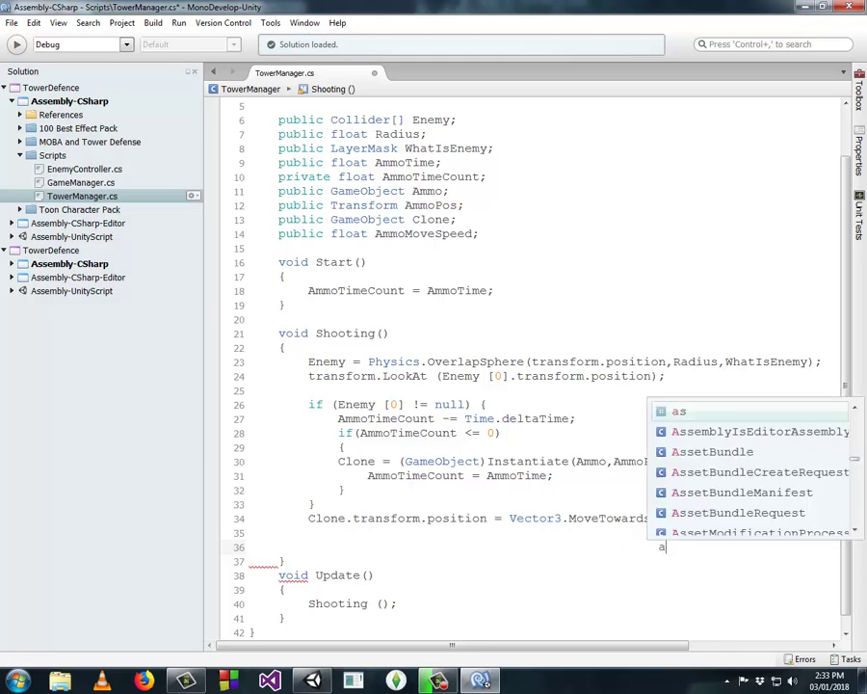
type("mmoMoveSpeed")
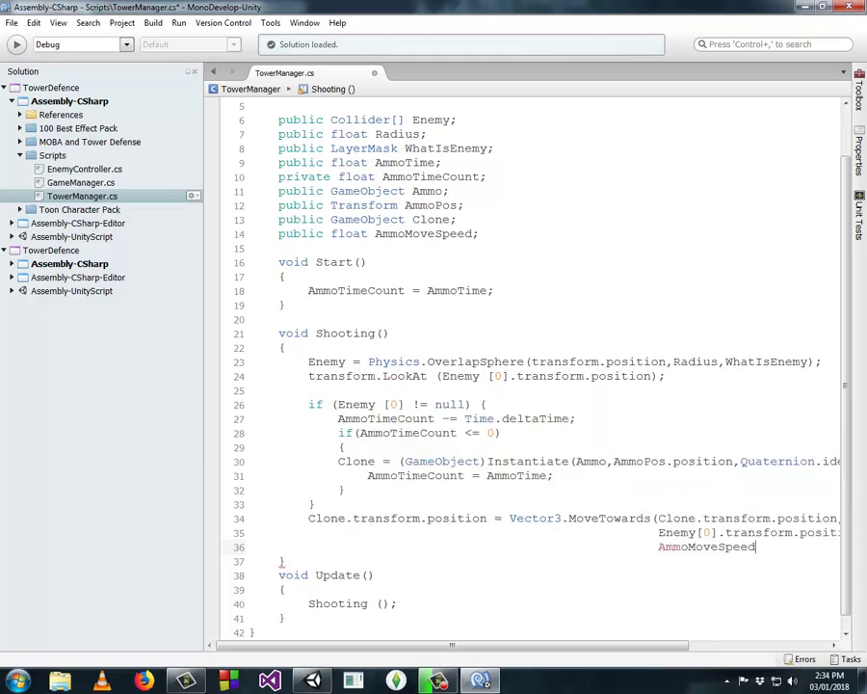
type(" *")
type(" tim")
key("Return")
type(".de")
key("Return")
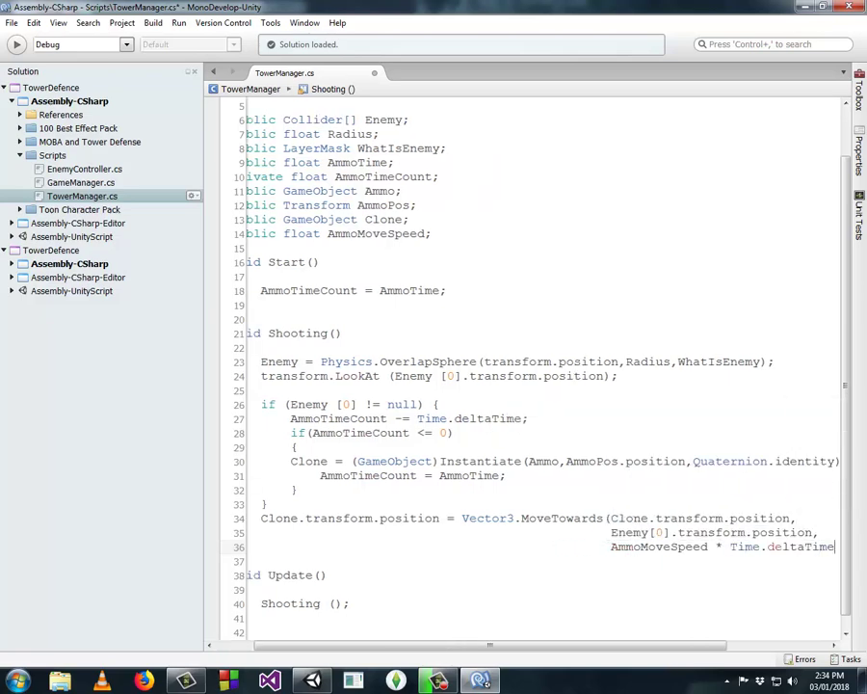
type(")")
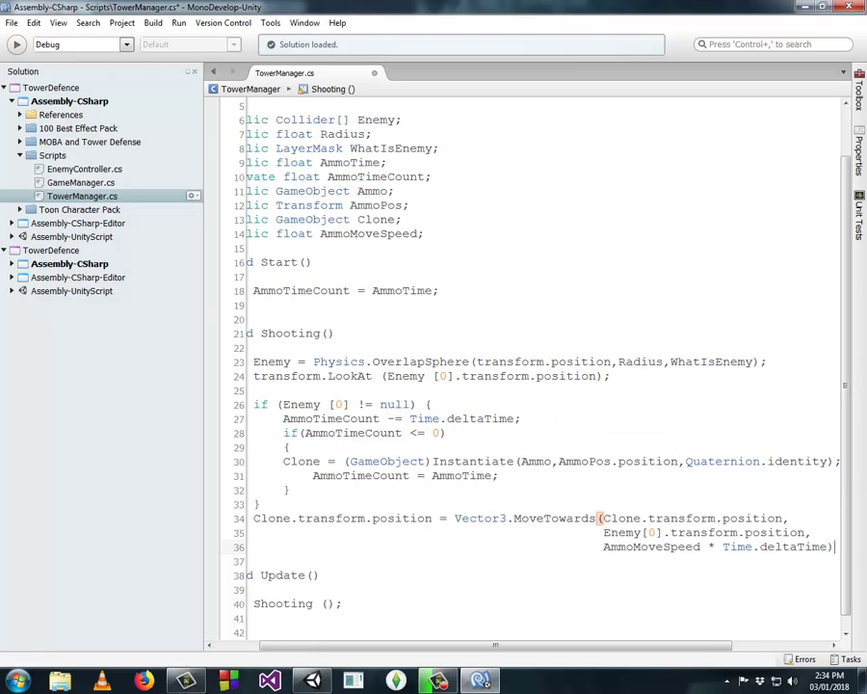
type(";")
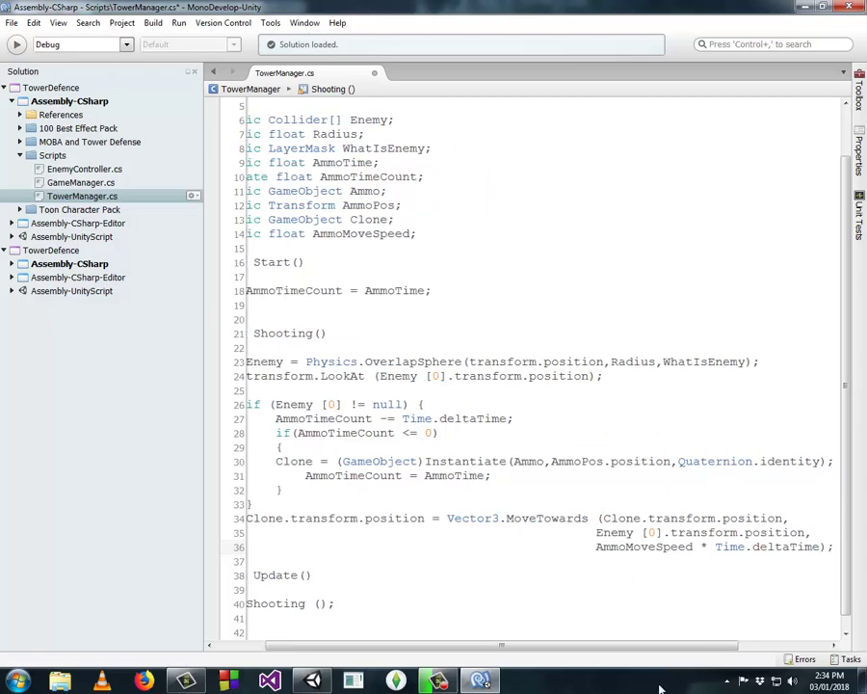
Review the Shooting() code and select lines 23–36, from OverlapSphere through the MoveTowards statement
left_click_drag(679, 648, 336, 647)
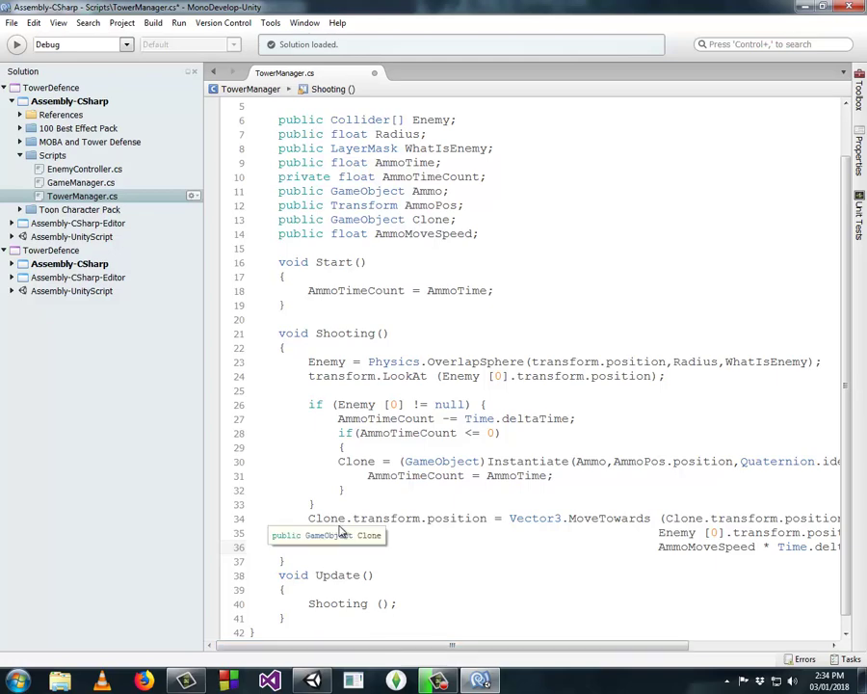
scroll(366, 462, "down", 1)
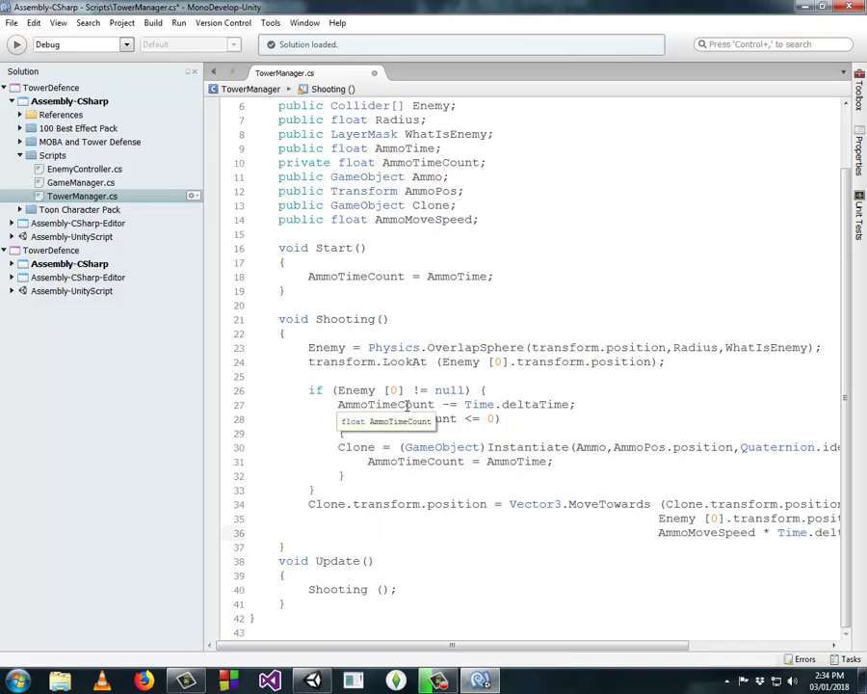
left_click_drag(389, 319, 265, 315)
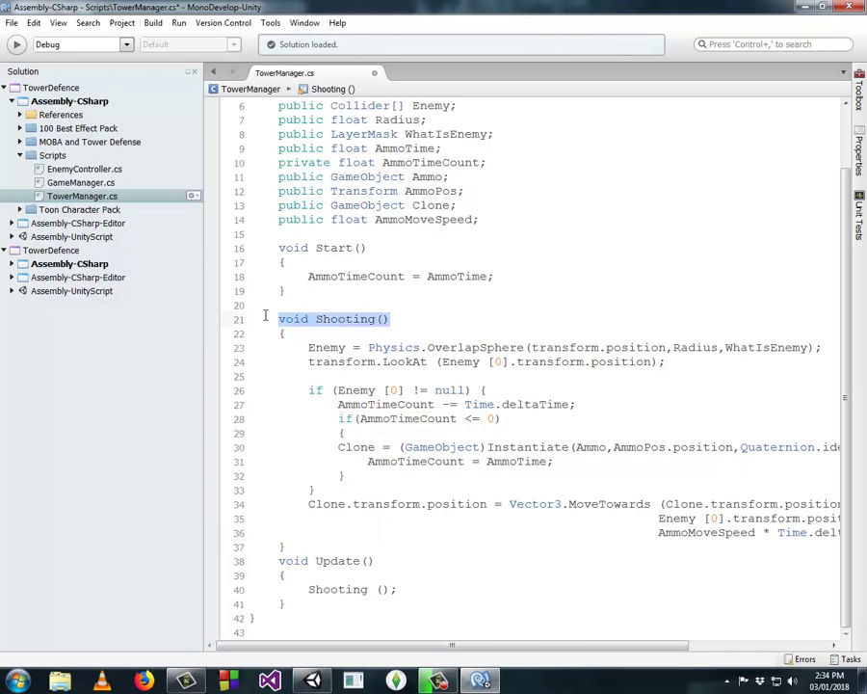
left_click(309, 504)
left_click_drag(310, 504, 489, 504)
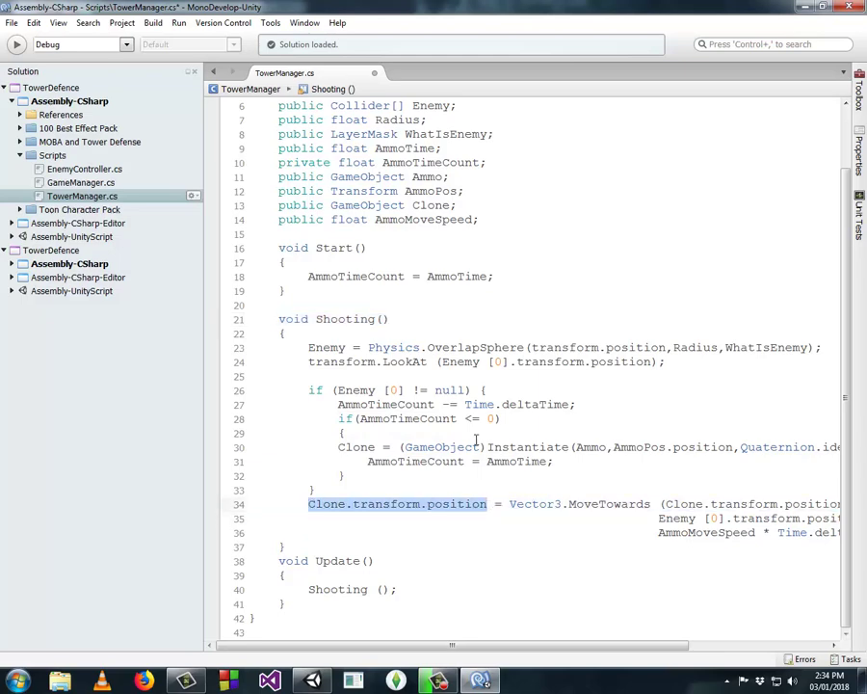
left_click_drag(457, 447, 557, 447)
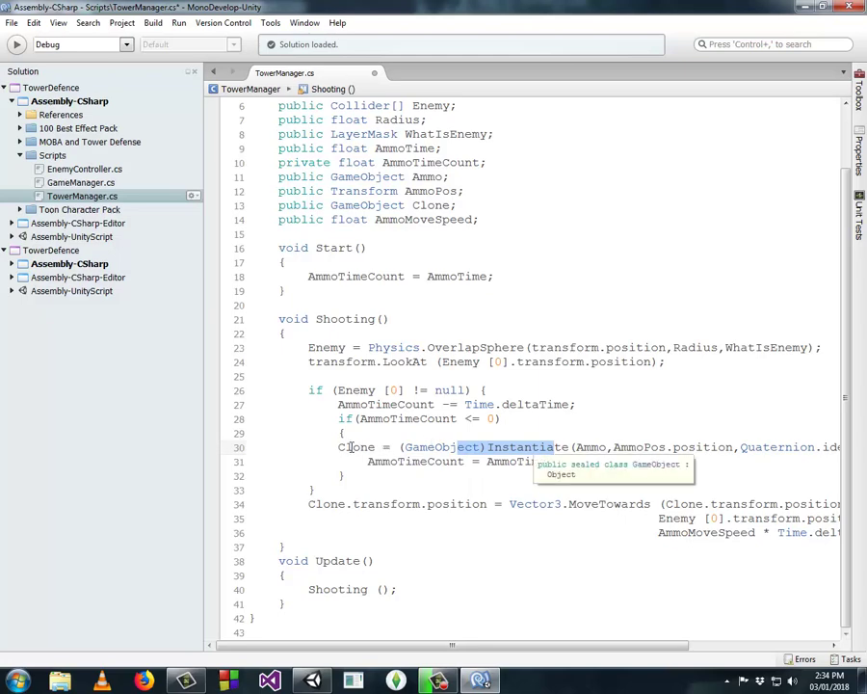
left_click_drag(336, 447, 505, 433)
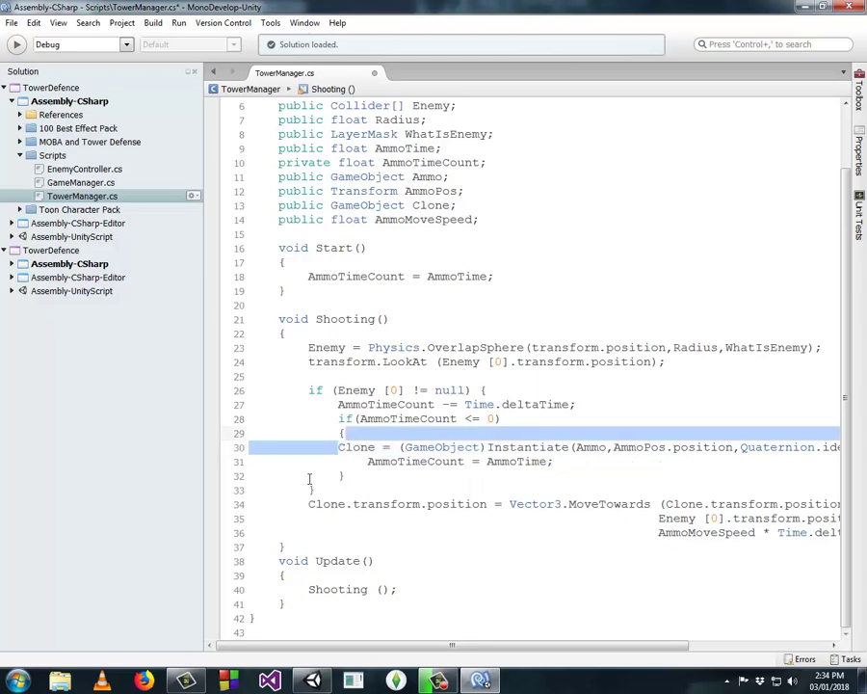
mouse_move(309, 505)
left_mouse_down()
mouse_move(614, 504)
mouse_move(766, 538)
left_mouse_up()
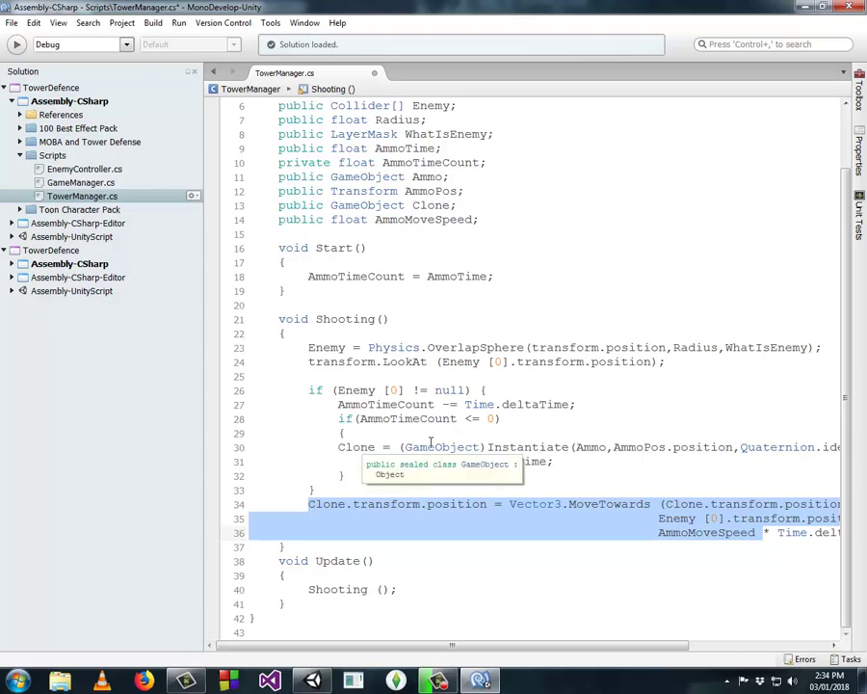
left_click_drag(656, 646, 796, 655)
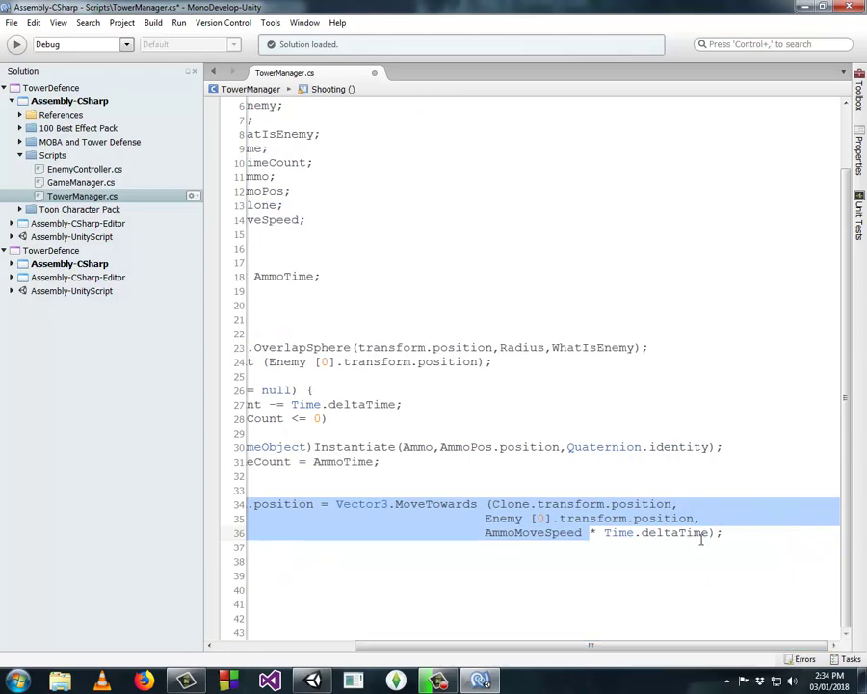
mouse_move(730, 533)
left_mouse_down()
mouse_move(520, 519)
mouse_move(485, 533)
mouse_move(311, 354)
left_mouse_up()
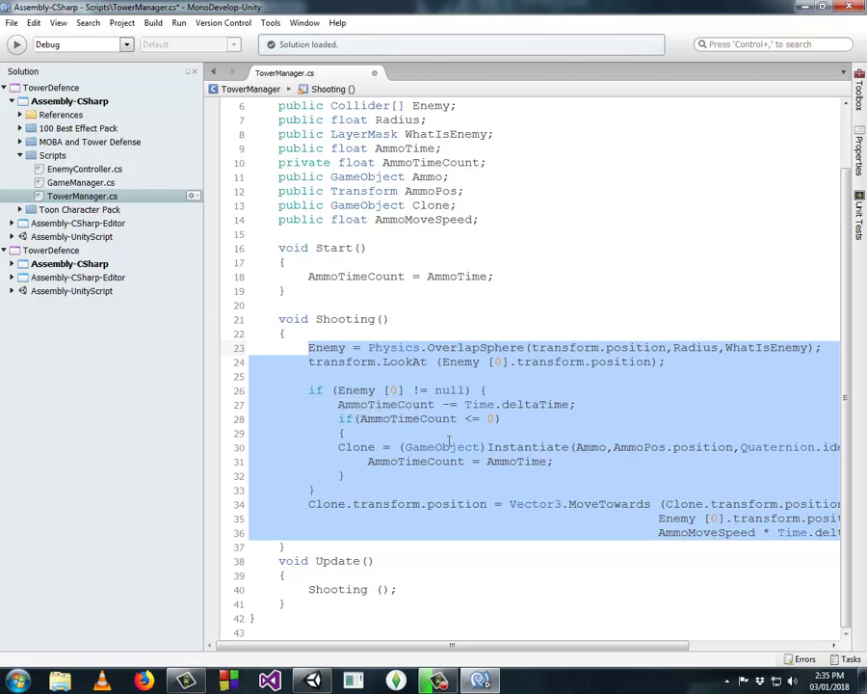
Take the Shooting() code out and expand 'try' into a try/catch (System.Exception ex) block
key("Delete")
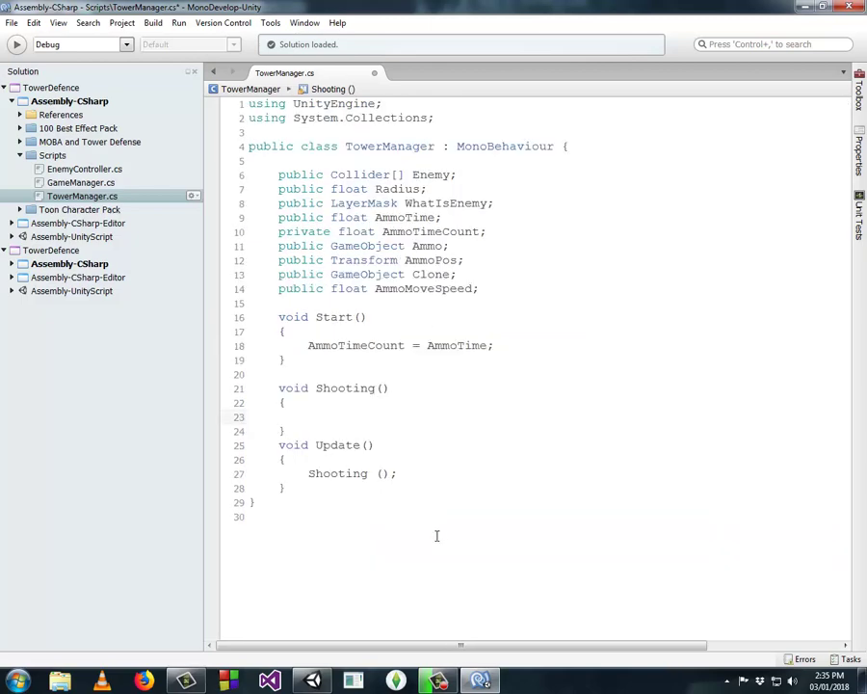
type("try")
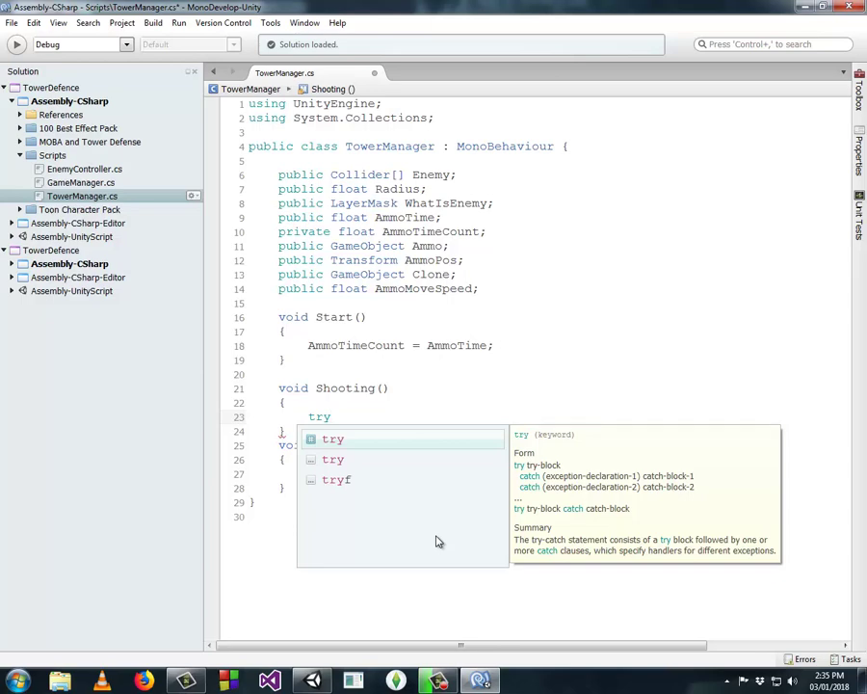
key("Tab")
key("Tab")
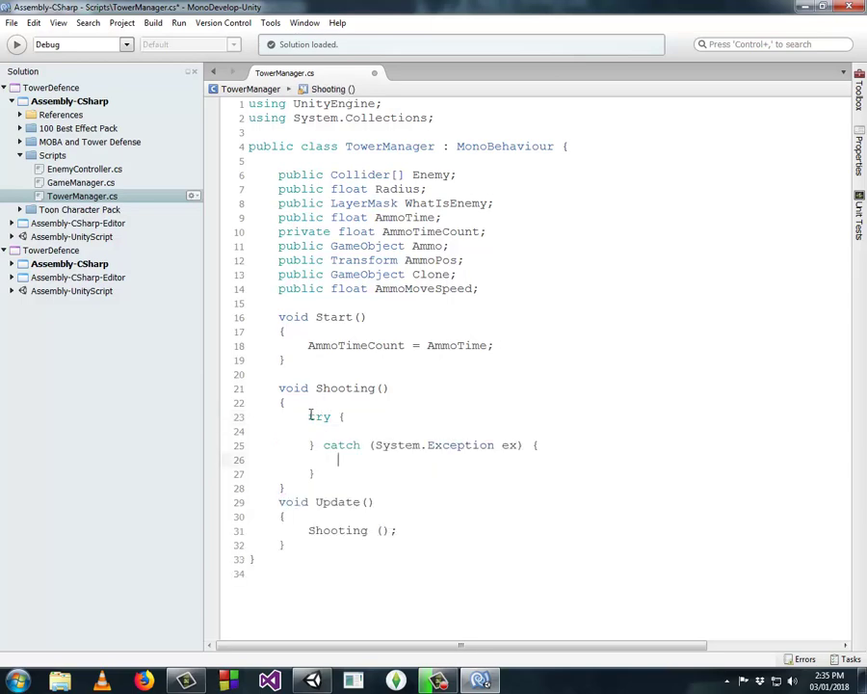
Paste the removed Shooting() code inside the try braces
mouse_move(308, 417)
left_mouse_down()
mouse_move(491, 453)
mouse_move(512, 449)
left_mouse_up()
left_click(525, 445)
left_click(358, 430)
key("ctrl+v")
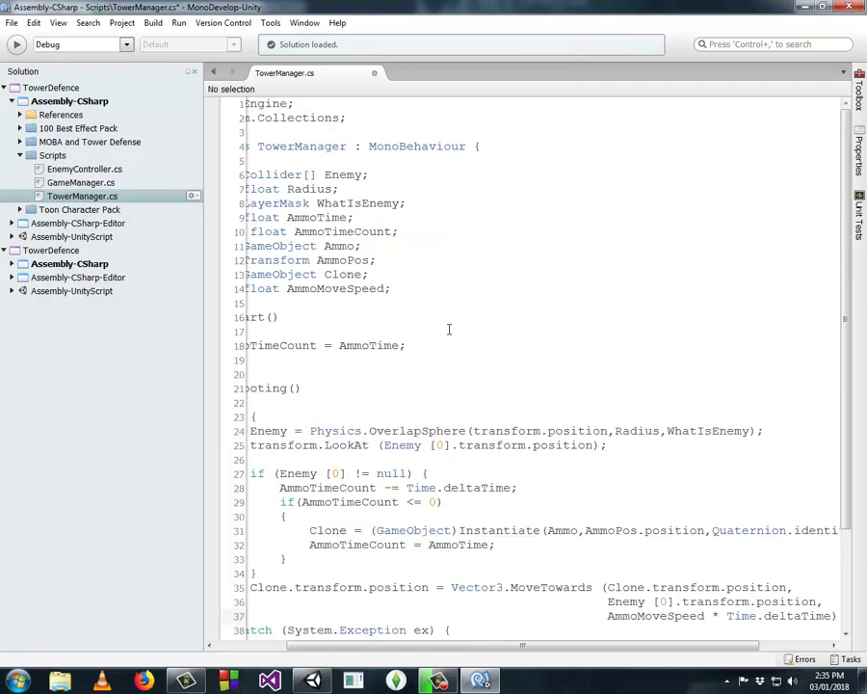
left_click_drag(474, 650, 395, 650)
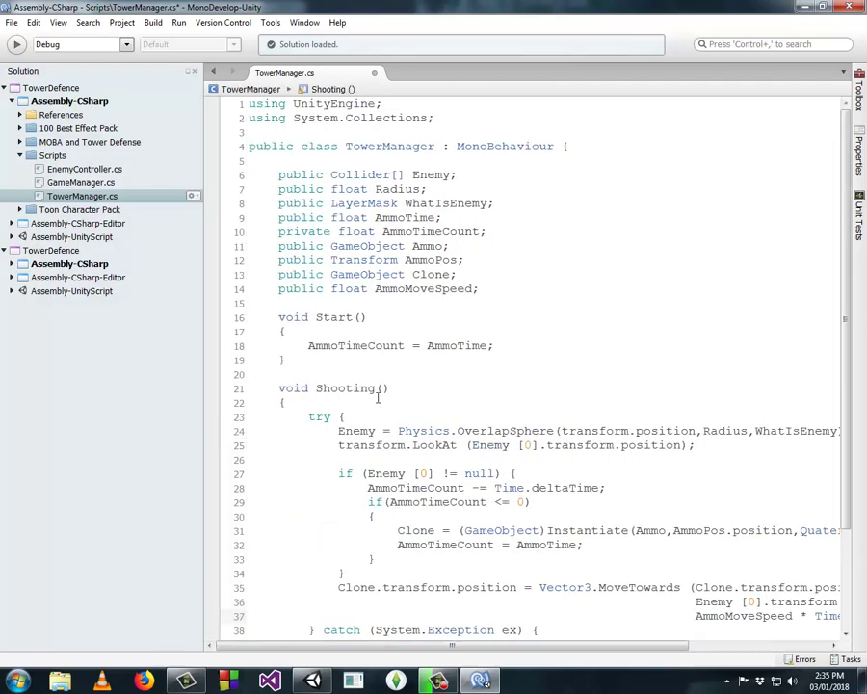
scroll(372, 241, "down", 3)
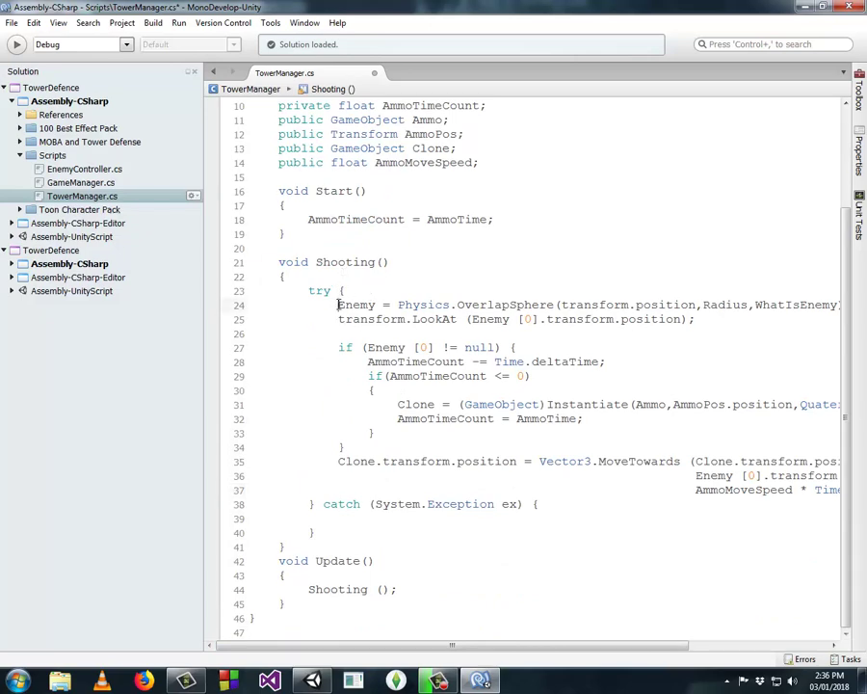
mouse_move(339, 304)
left_mouse_down()
mouse_move(721, 509)
mouse_move(718, 490)
left_mouse_up()
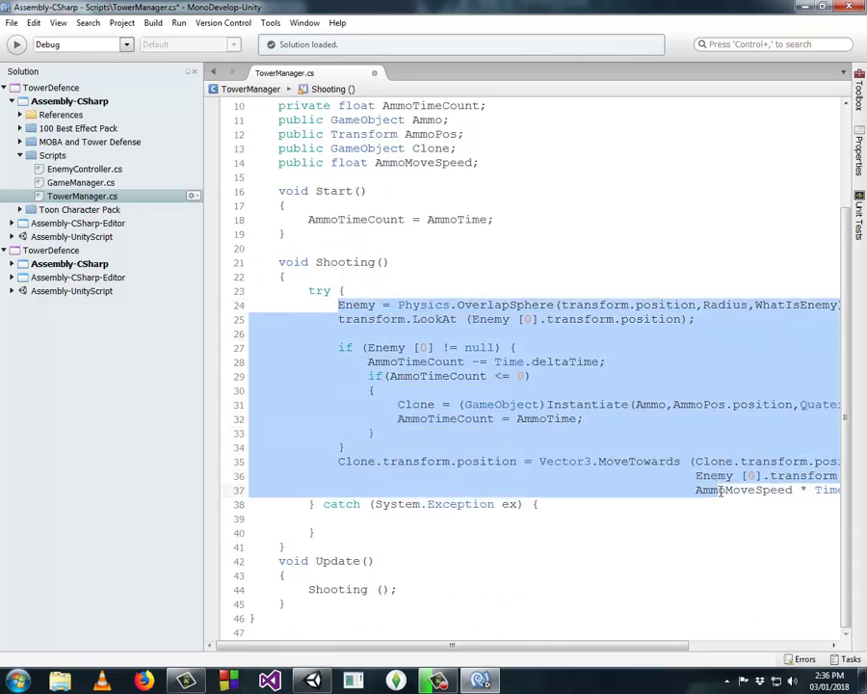
Deselect the wrapped code and switch back to the Unity editor
left_click(345, 521)
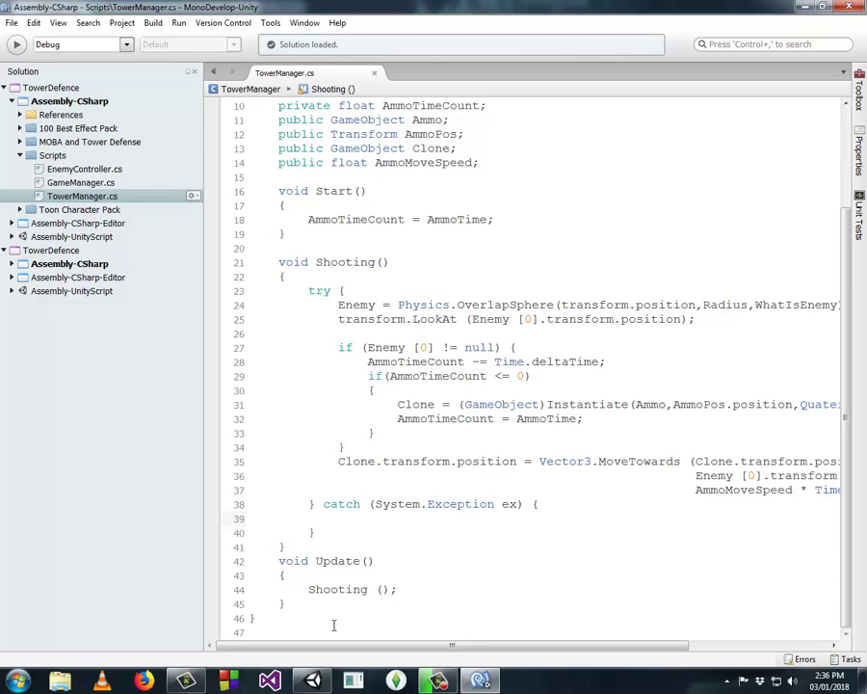
left_click(313, 681)
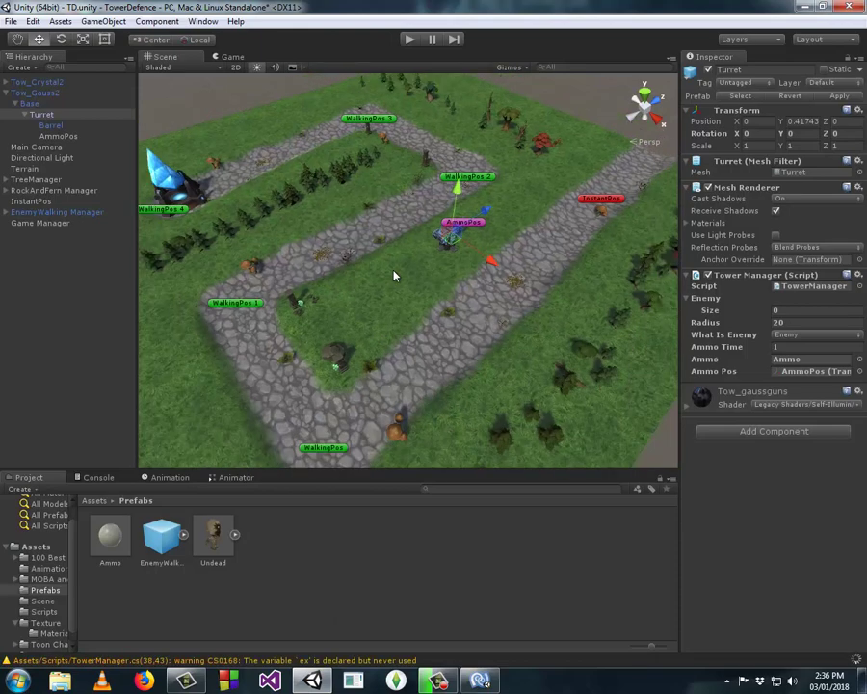
Select the Turret and change its Tower Manager Ammo Move Speed from 0 to 25
scroll(393, 276, "down", 2)
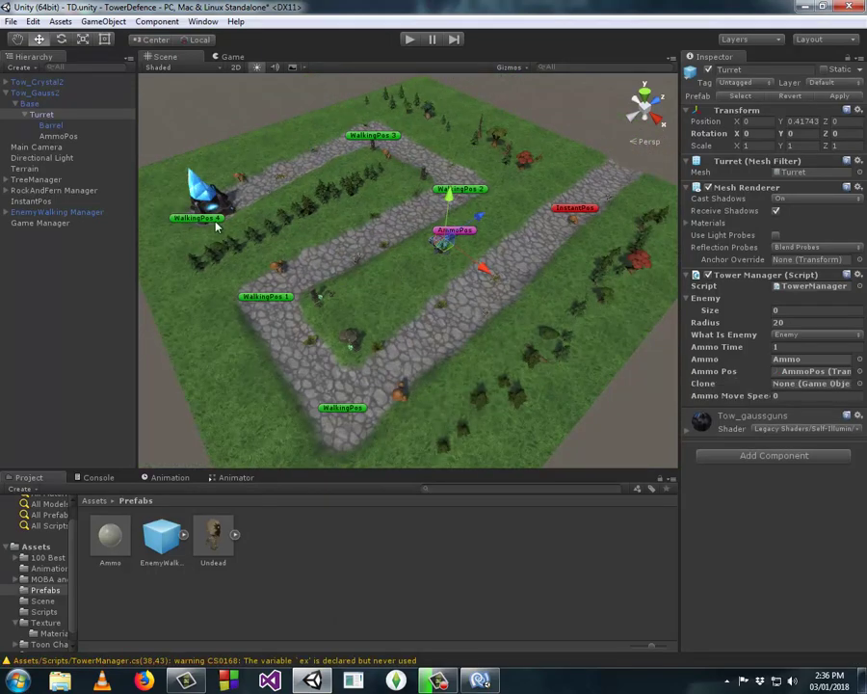
left_click(42, 113)
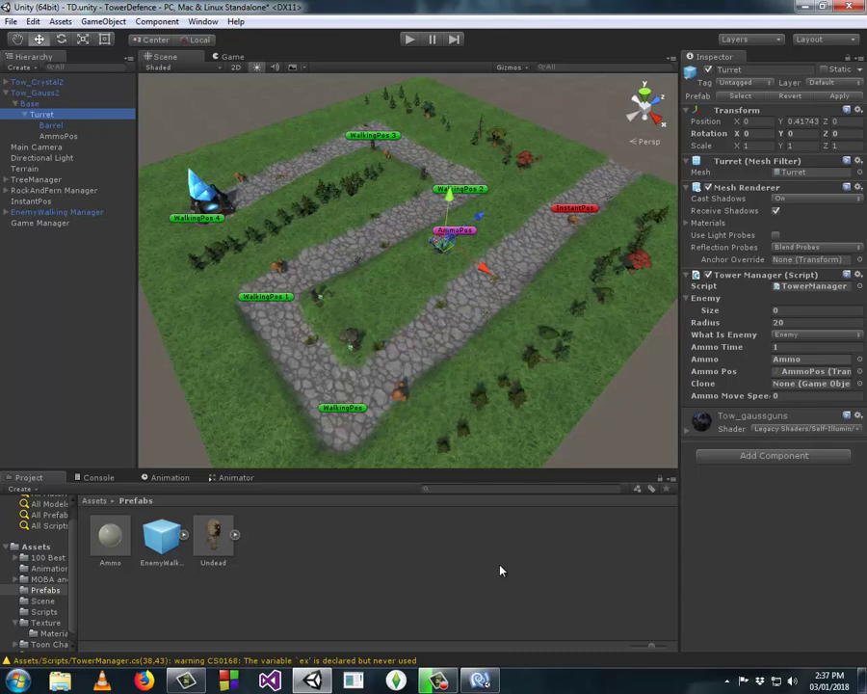
left_click(792, 396)
type("25")
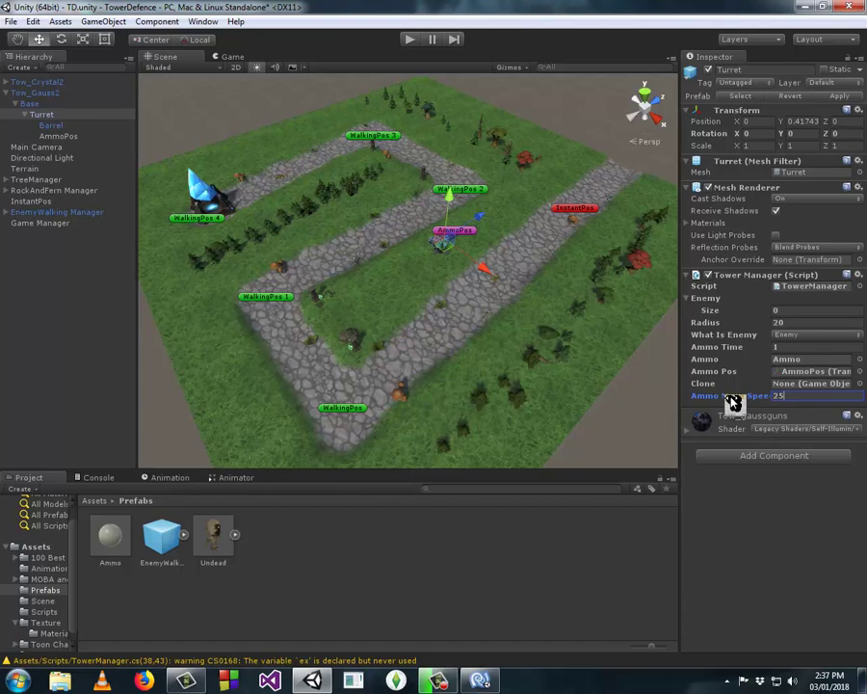
key("BackSpace")
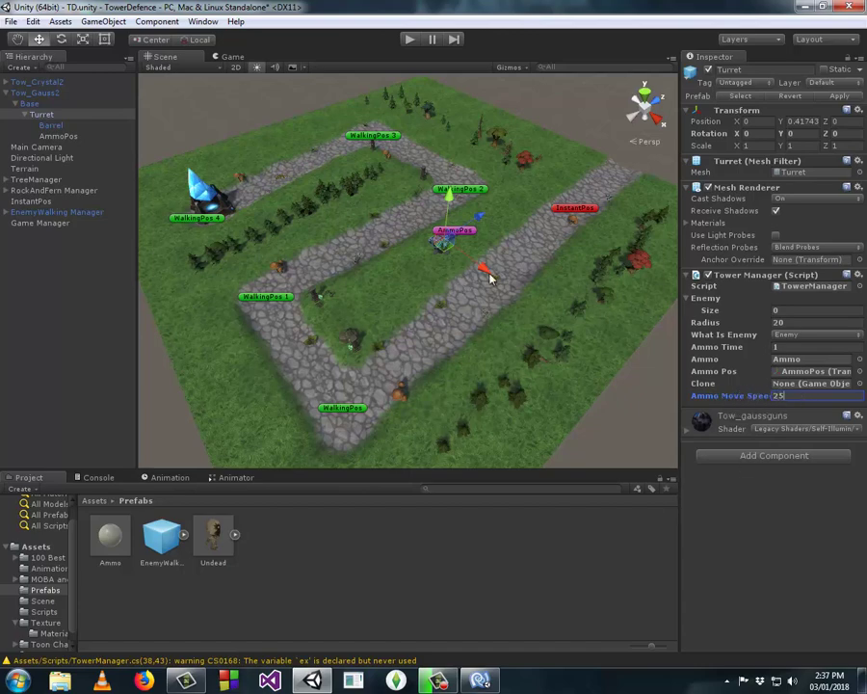
Zoom and orbit the Scene view to show the turret and the adjacent path up close
scroll(464, 249, "up", 2)
scroll(464, 248, "up", 2)
scroll(463, 249, "up", 2)
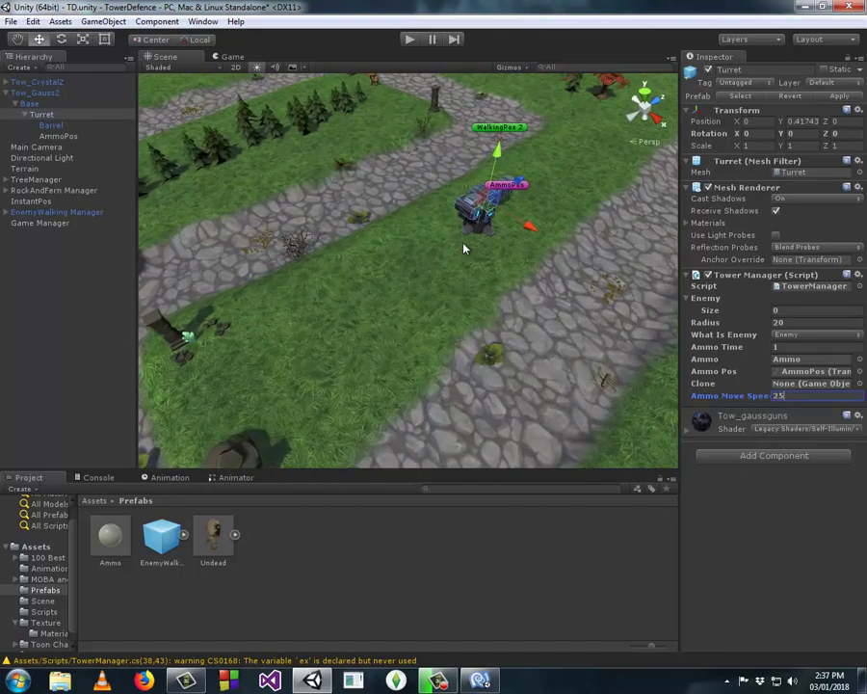
left_click_drag(463, 249, 512, 301, "alt")
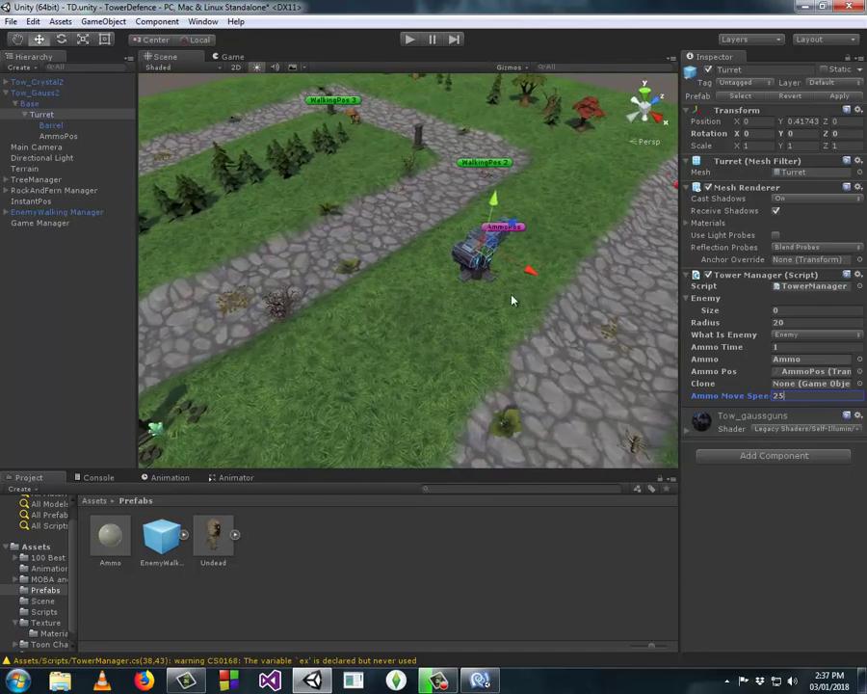
scroll(492, 294, "up", 2)
scroll(491, 294, "up", 3)
scroll(489, 298, "up", 1)
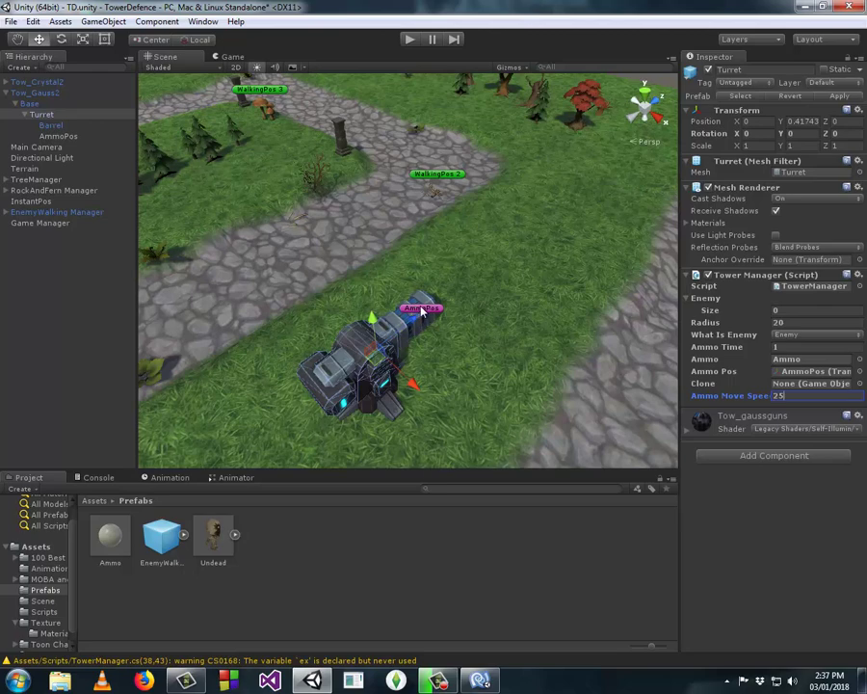
right_click_drag(421, 310, 561, 233)
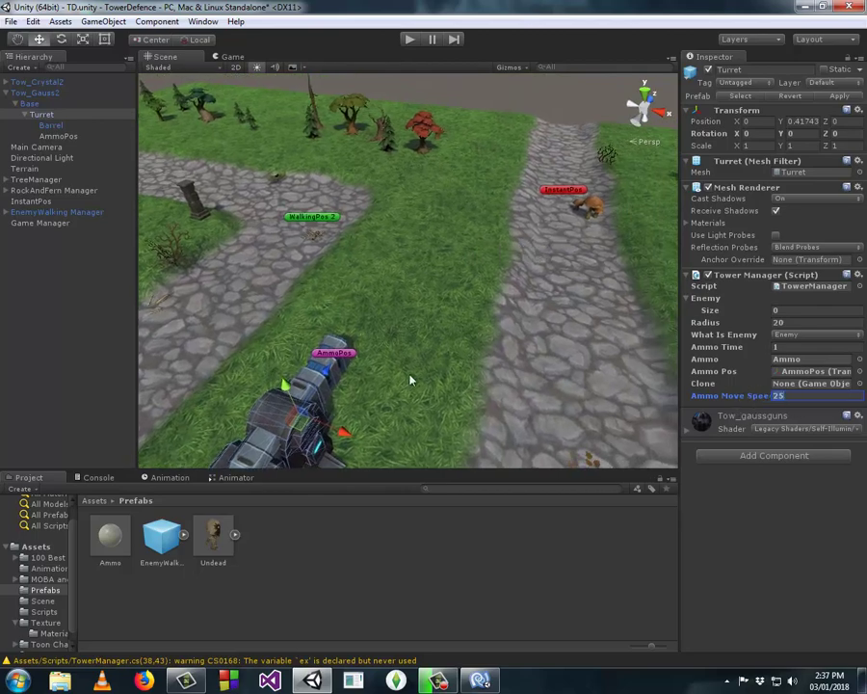
mouse_move(298, 257)
right_mouse_down()
mouse_move(493, 357)
mouse_move(489, 597)
right_mouse_up()
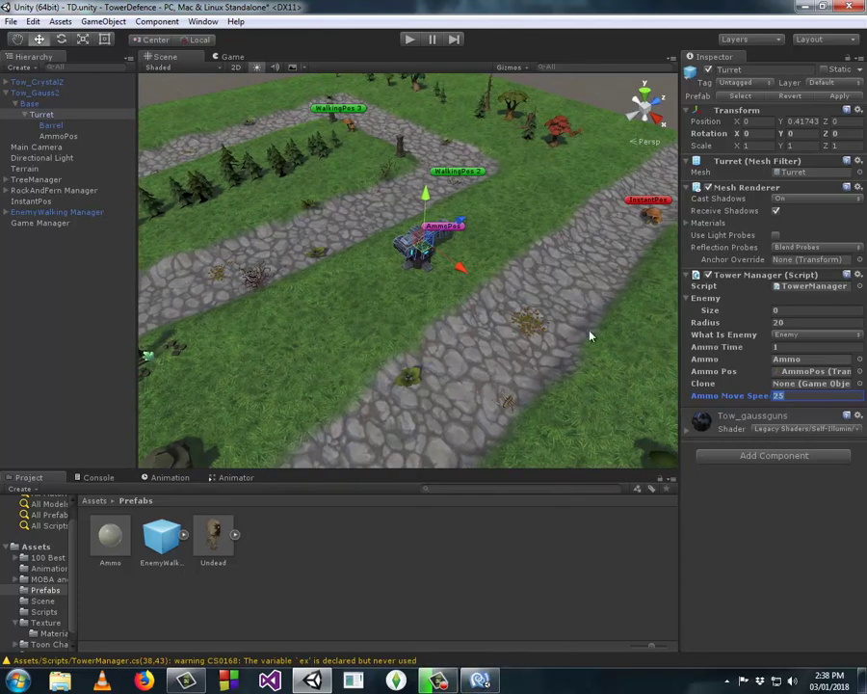
left_click(410, 40)
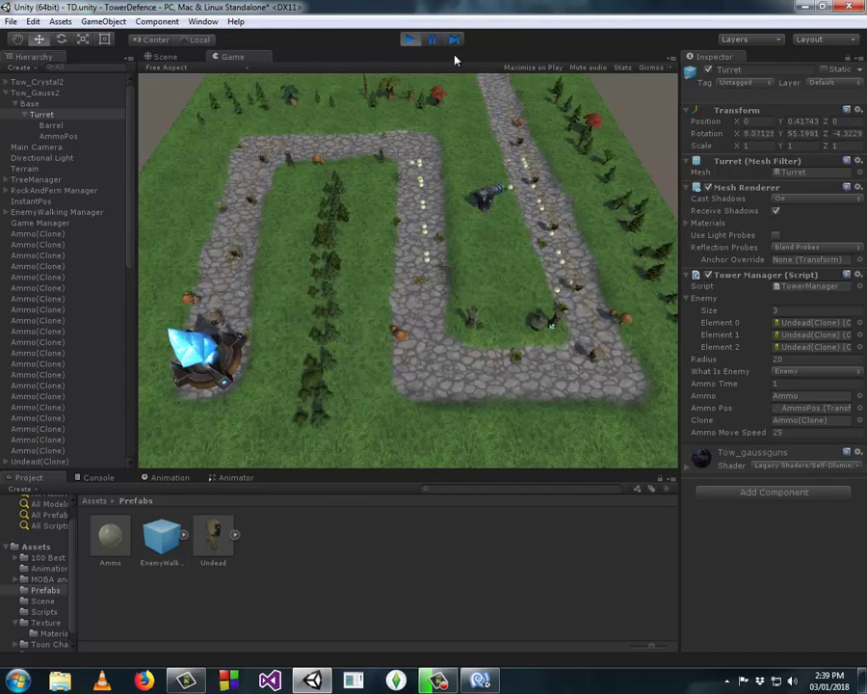
left_click(409, 43)
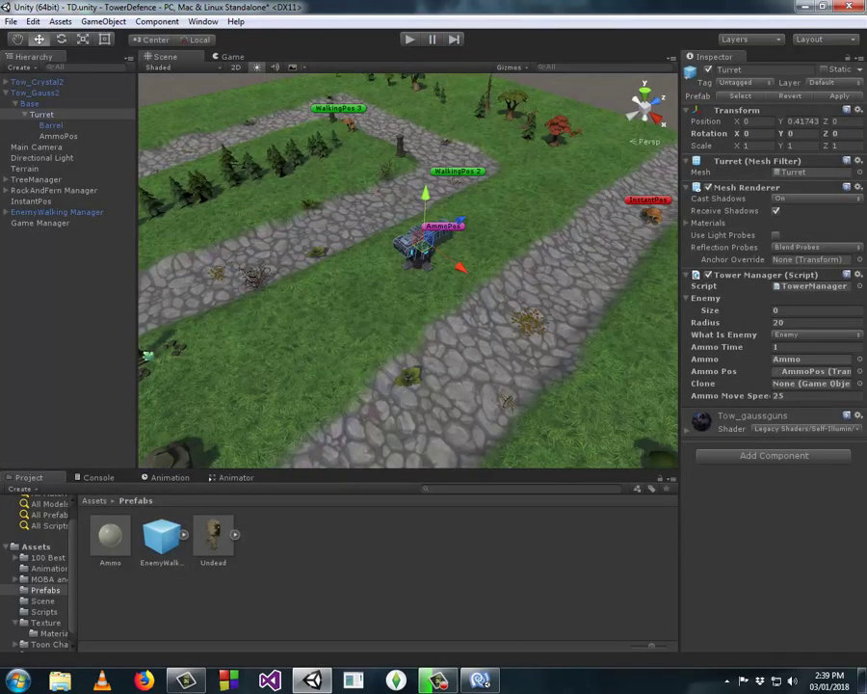
Return to TowerManager.cs and widen the code area by narrowing the solution panel
key("alt+Tab")
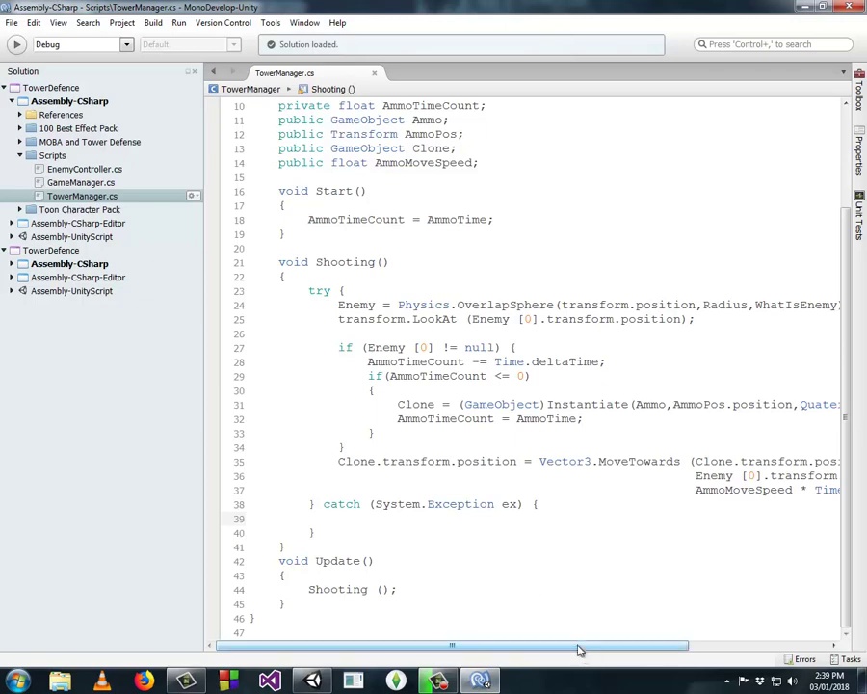
left_click_drag(580, 648, 617, 645)
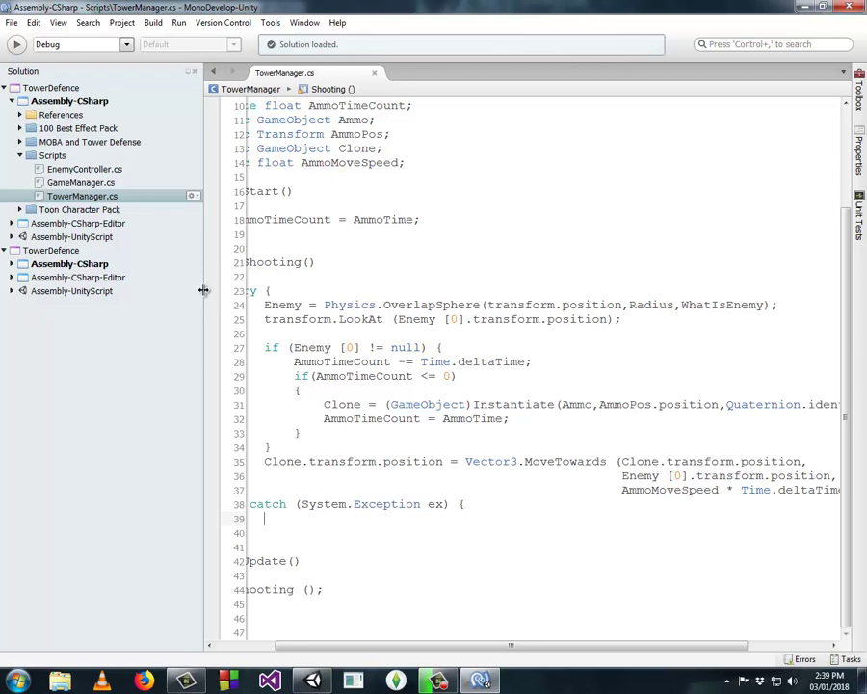
left_click_drag(204, 290, 132, 277)
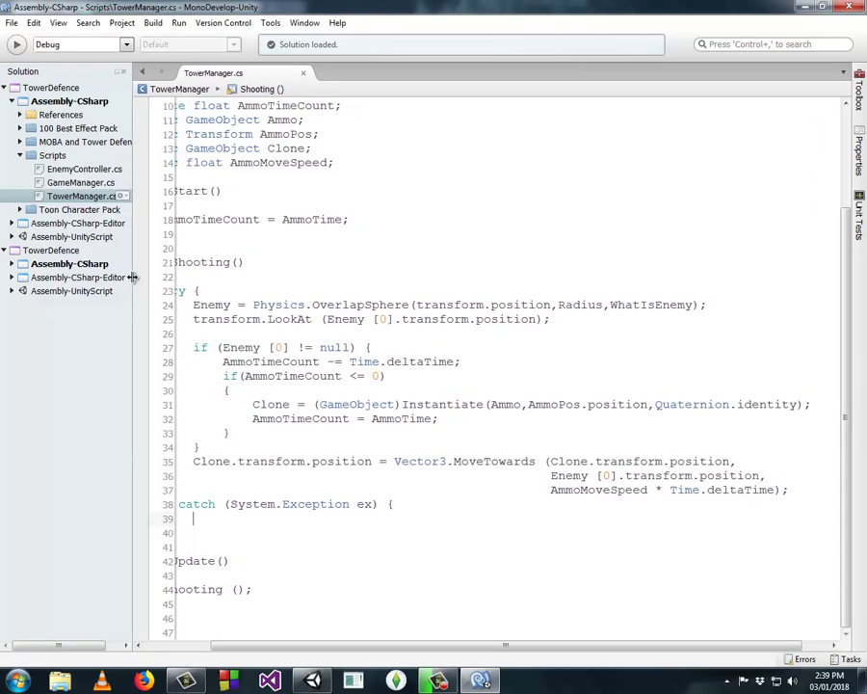
left_click_drag(405, 647, 338, 648)
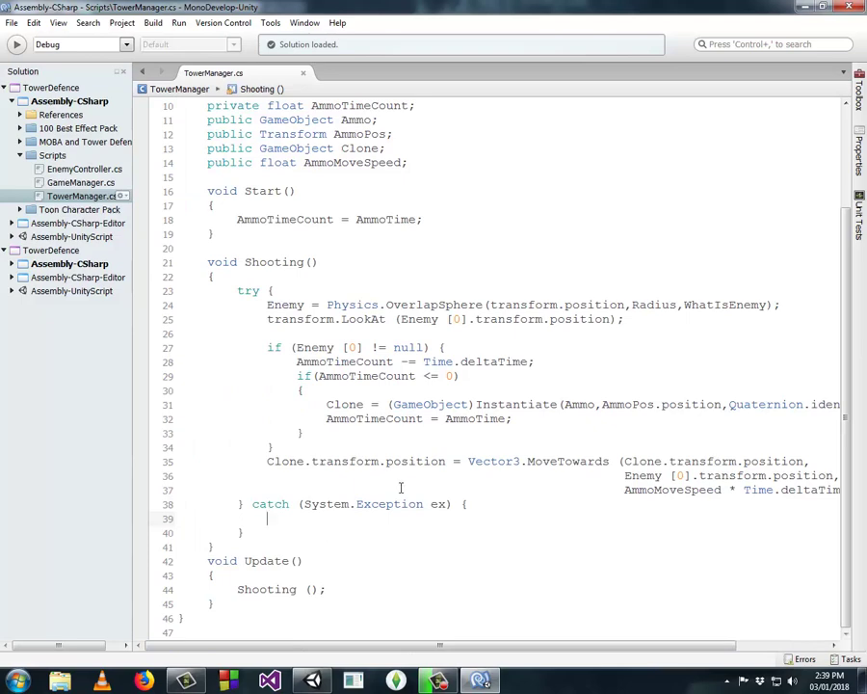
scroll(395, 482, "up", 3)
scroll(388, 479, "down", 3)
Review the try/catch code in Shooting(), highlighting the Enemy[0] null-check block
mouse_move(394, 370)
left_click_drag(530, 645, 621, 640)
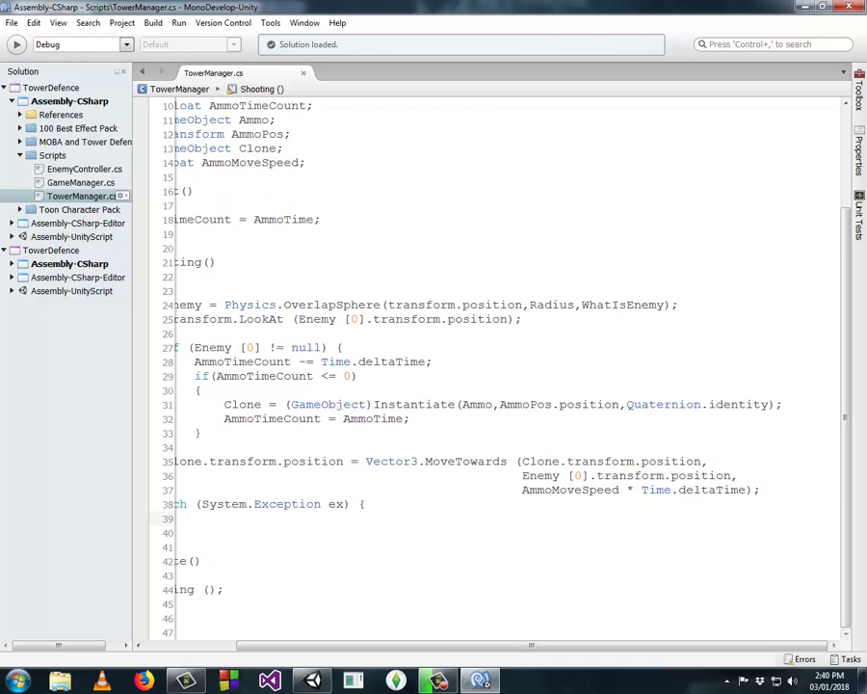
left_click_drag(430, 645, 310, 641)
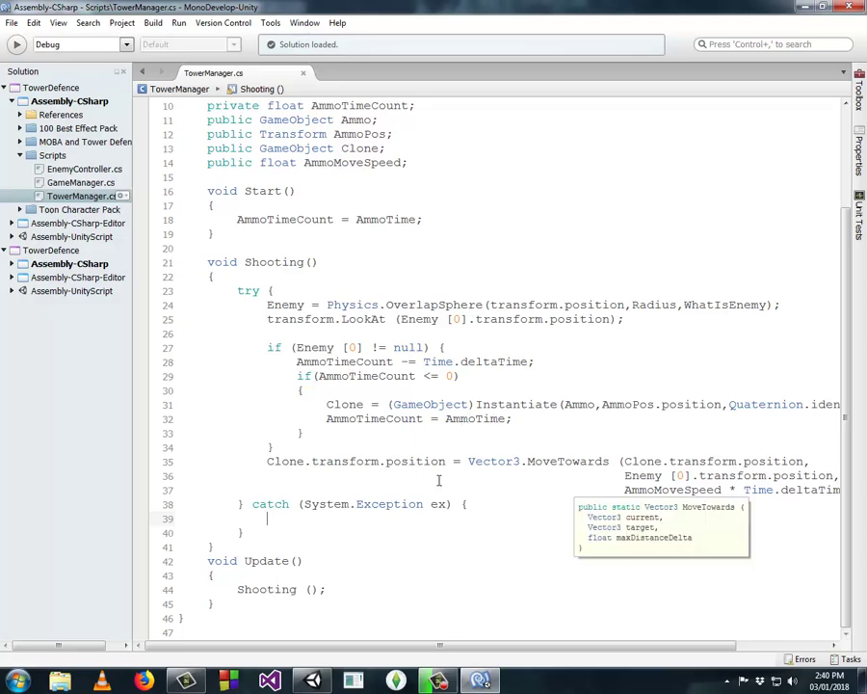
left_click_drag(592, 641, 670, 640)
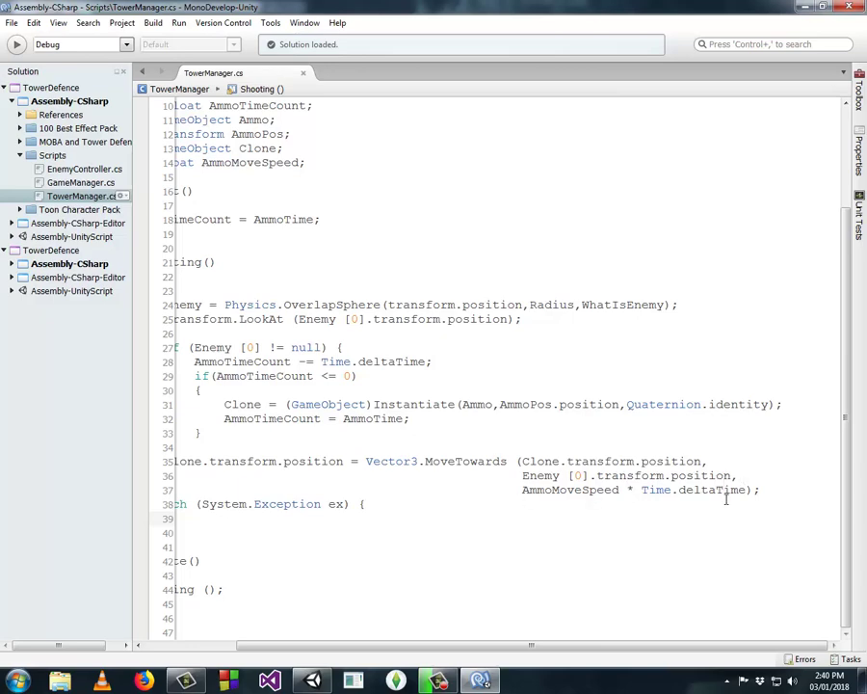
left_click_drag(426, 645, 328, 641)
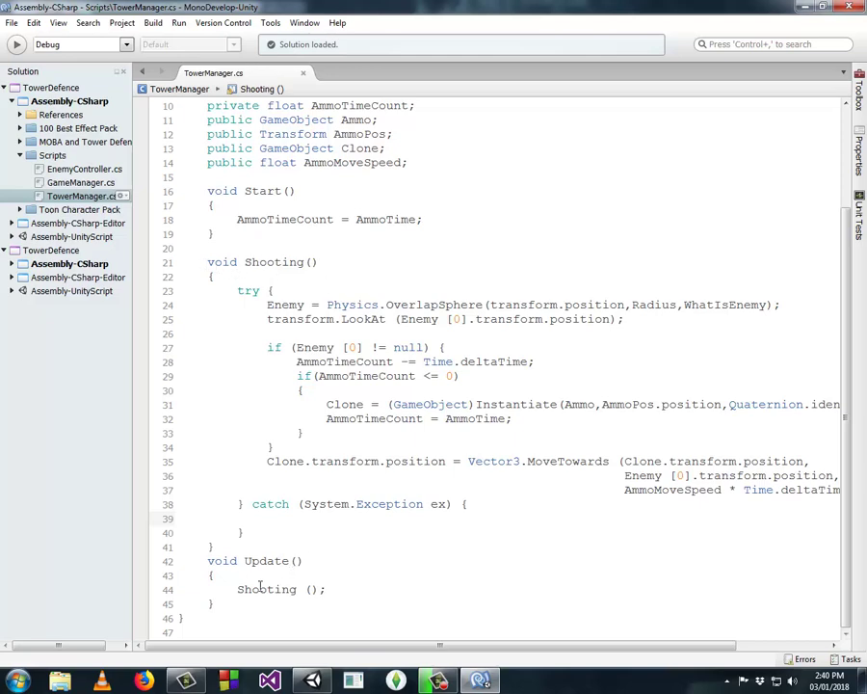
left_click_drag(429, 647, 487, 654)
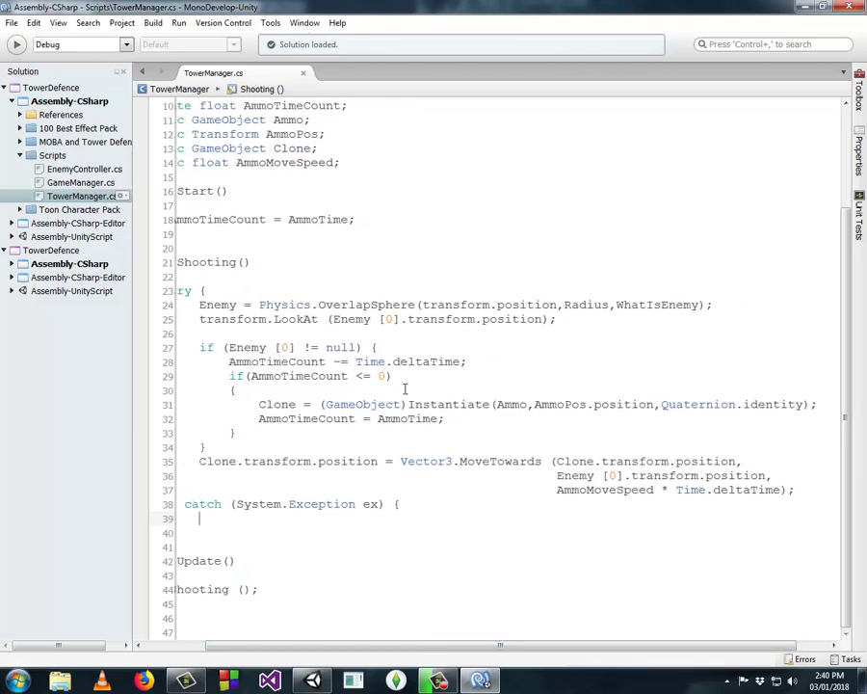
left_click_drag(202, 349, 375, 405)
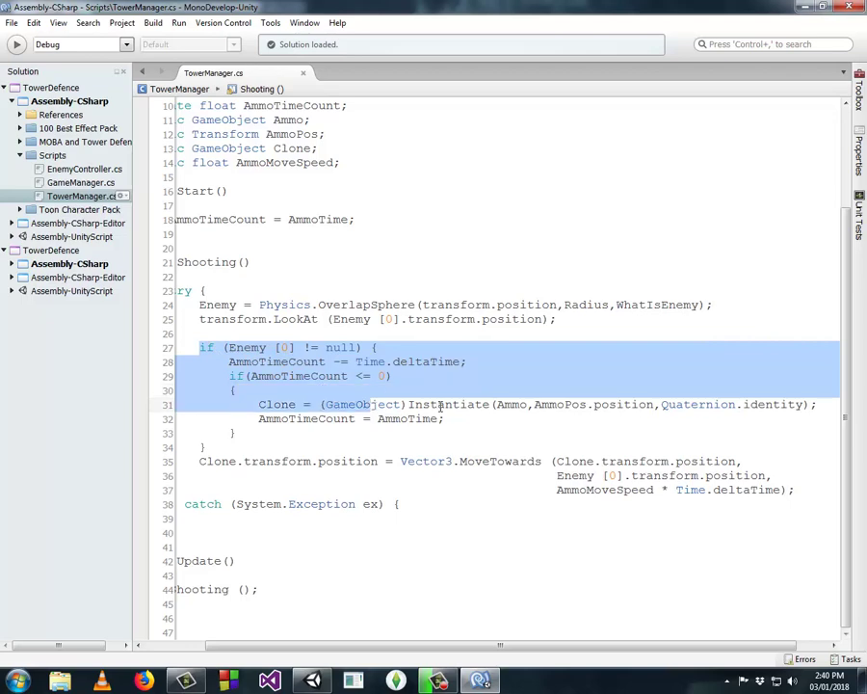
left_click(318, 405)
left_click(273, 405)
left_click(222, 461)
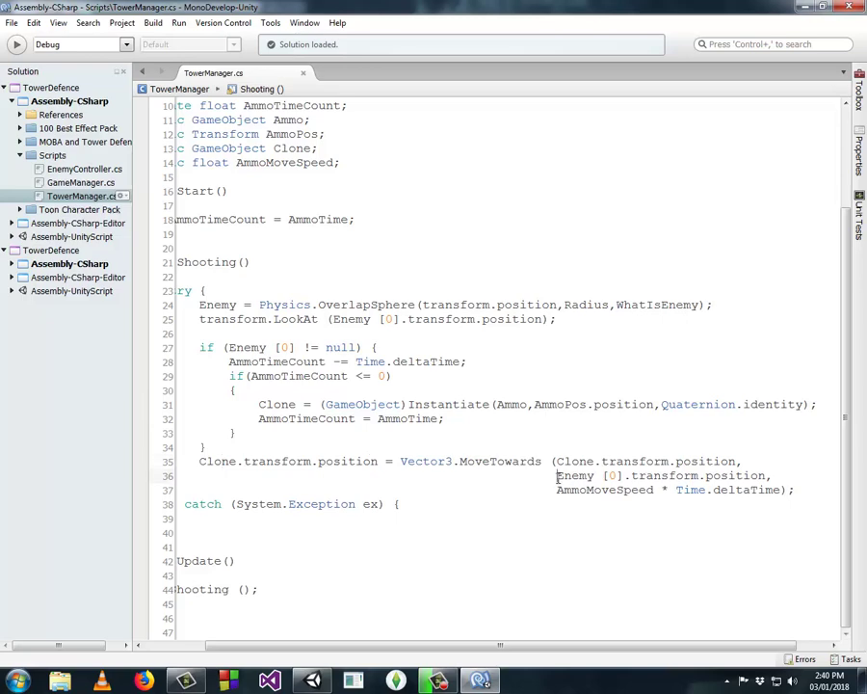
left_click_drag(557, 476, 629, 476)
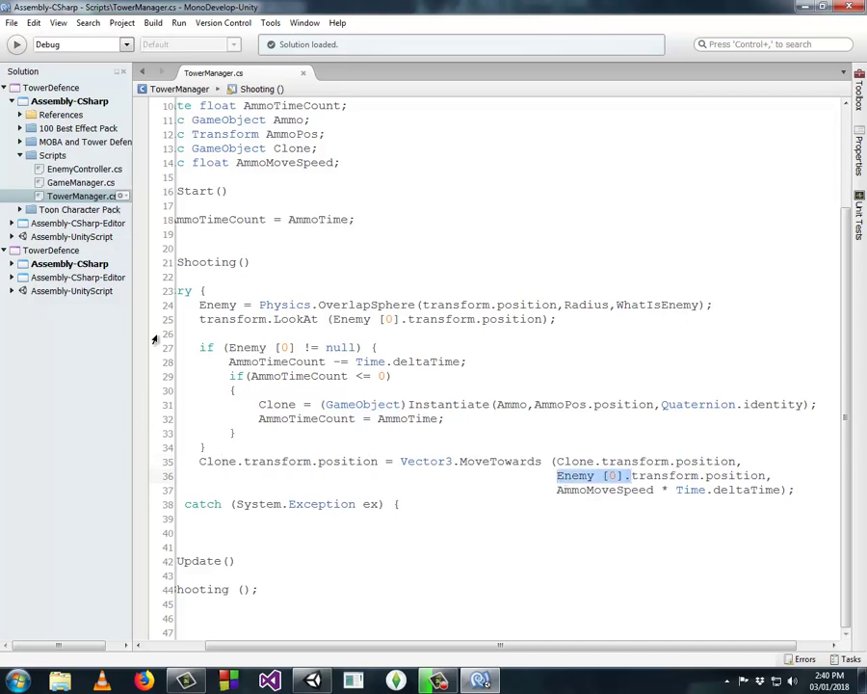
left_click_drag(200, 347, 828, 489)
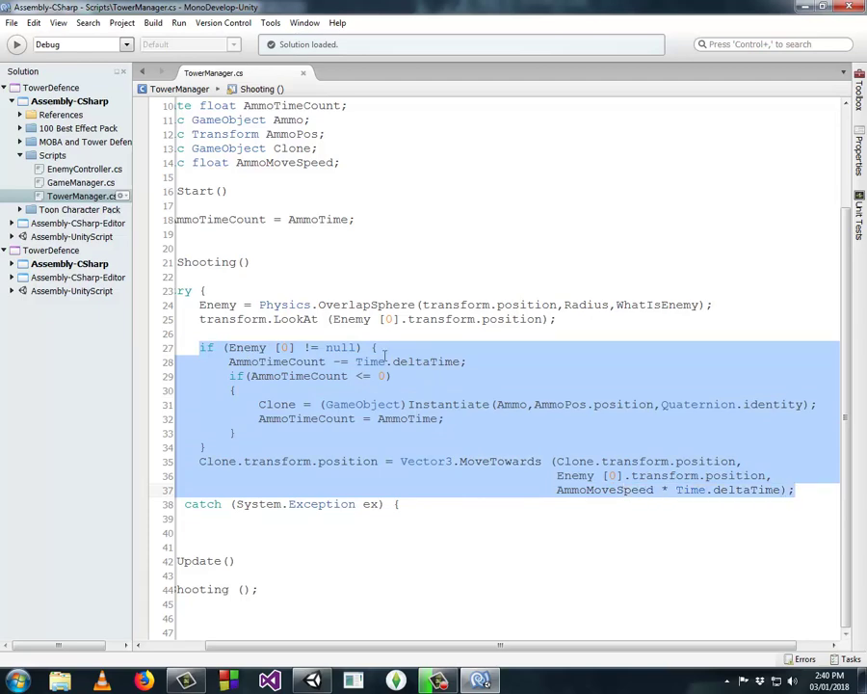
left_click(247, 289)
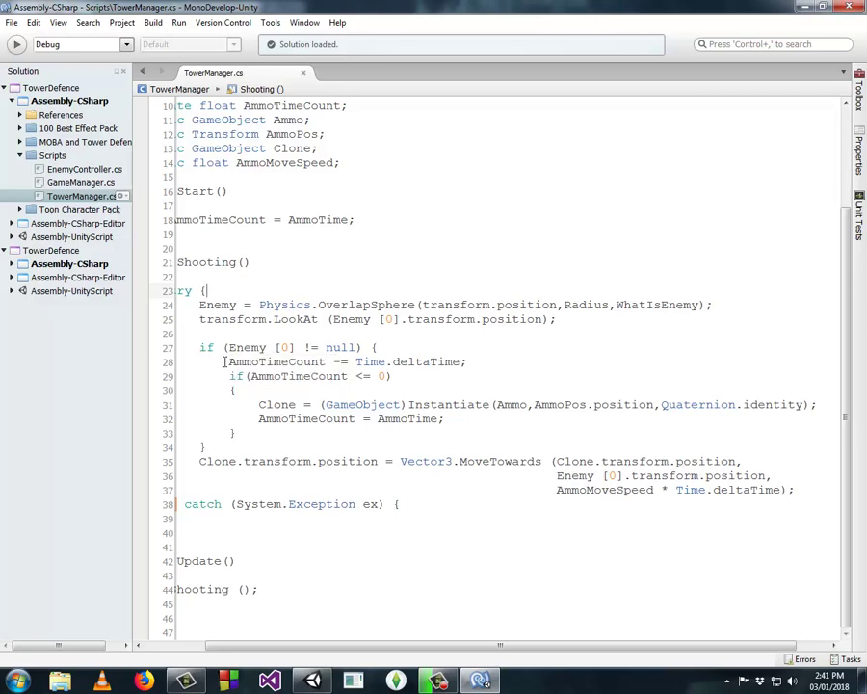
mouse_move(228, 361)
left_mouse_down()
mouse_move(446, 434)
mouse_move(557, 455)
left_mouse_up()
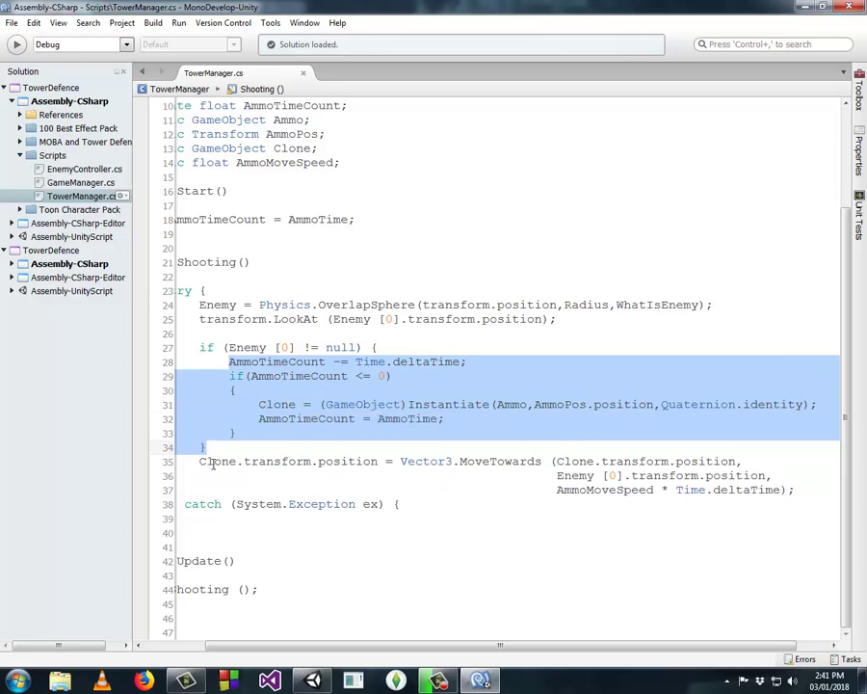
left_click_drag(200, 460, 310, 466)
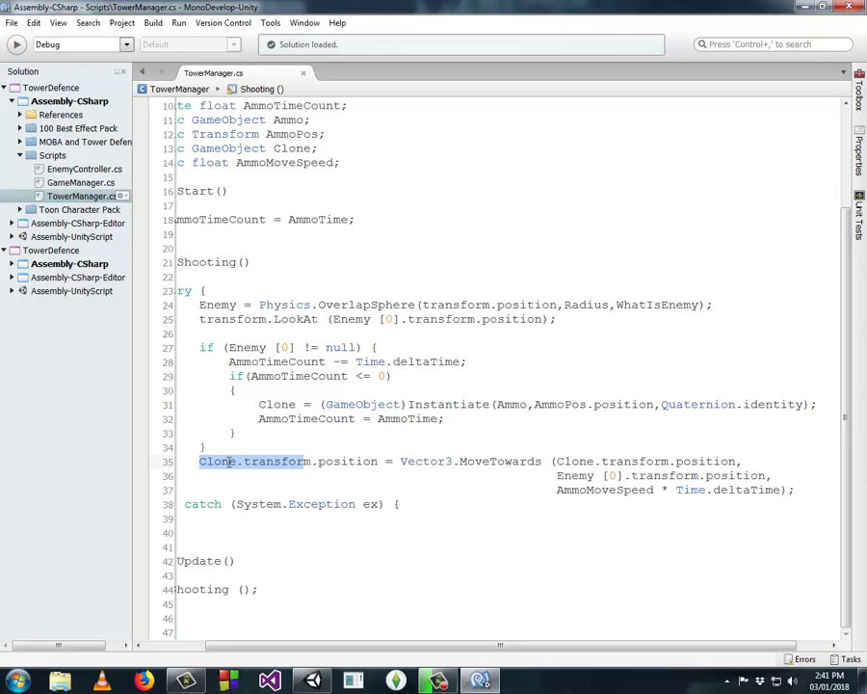
left_click_drag(258, 405, 292, 420)
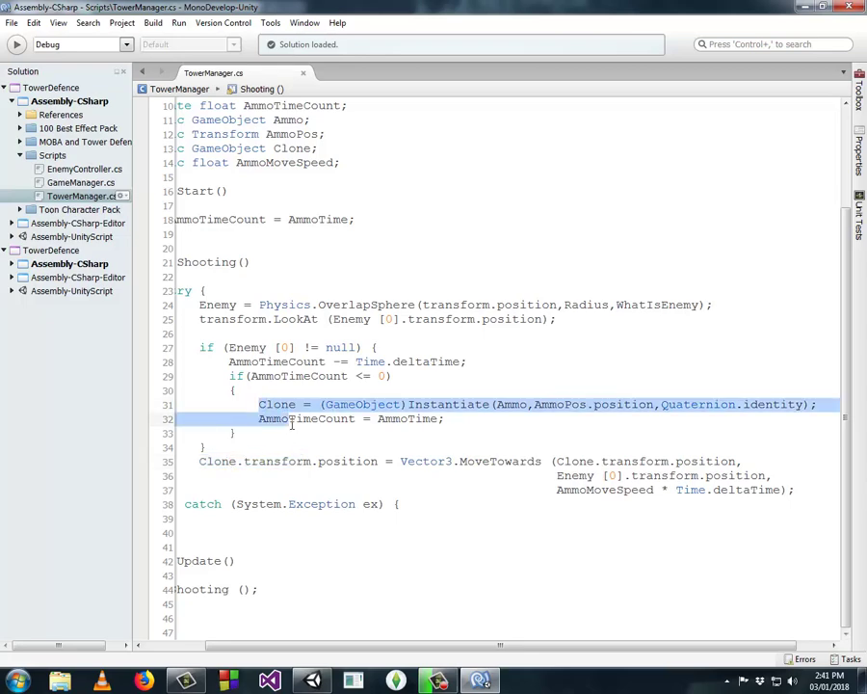
left_click(306, 418)
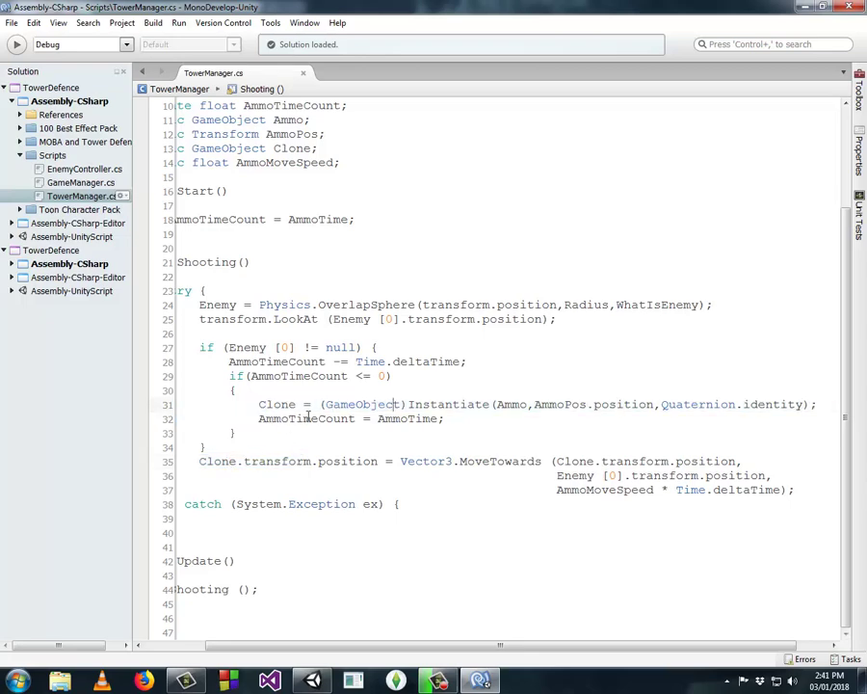
left_click_drag(200, 462, 754, 492)
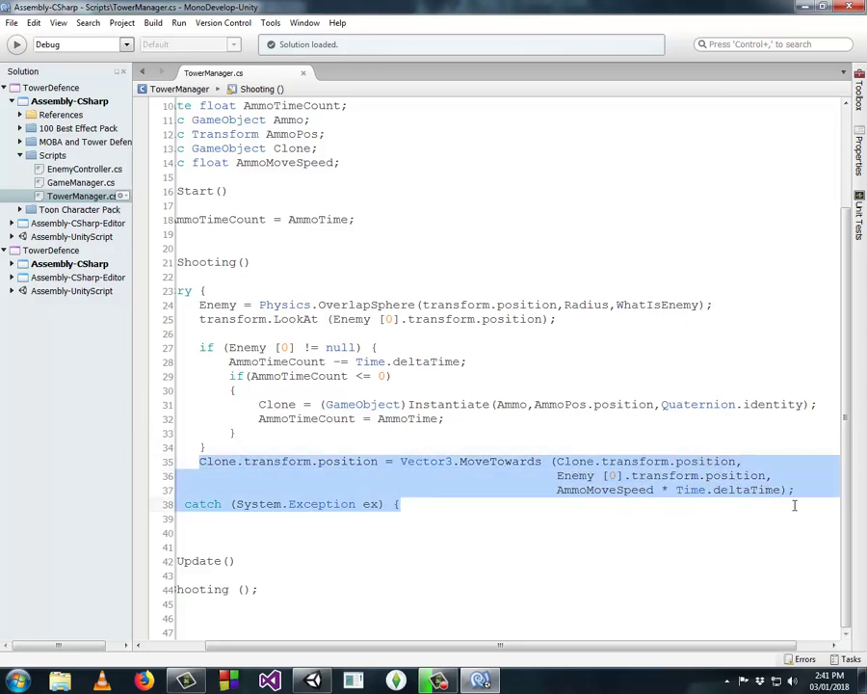
left_click(260, 404)
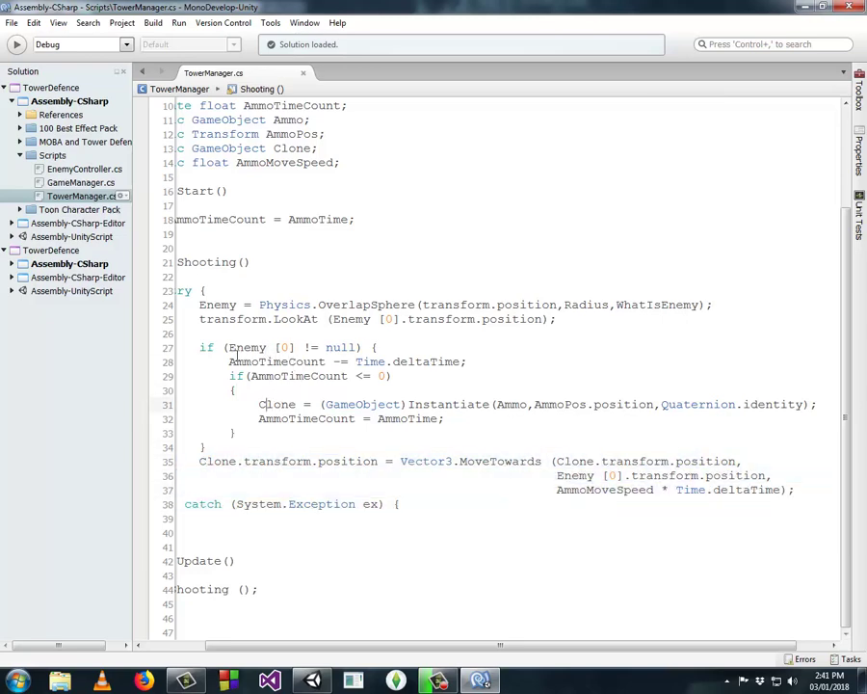
left_click_drag(229, 349, 359, 361)
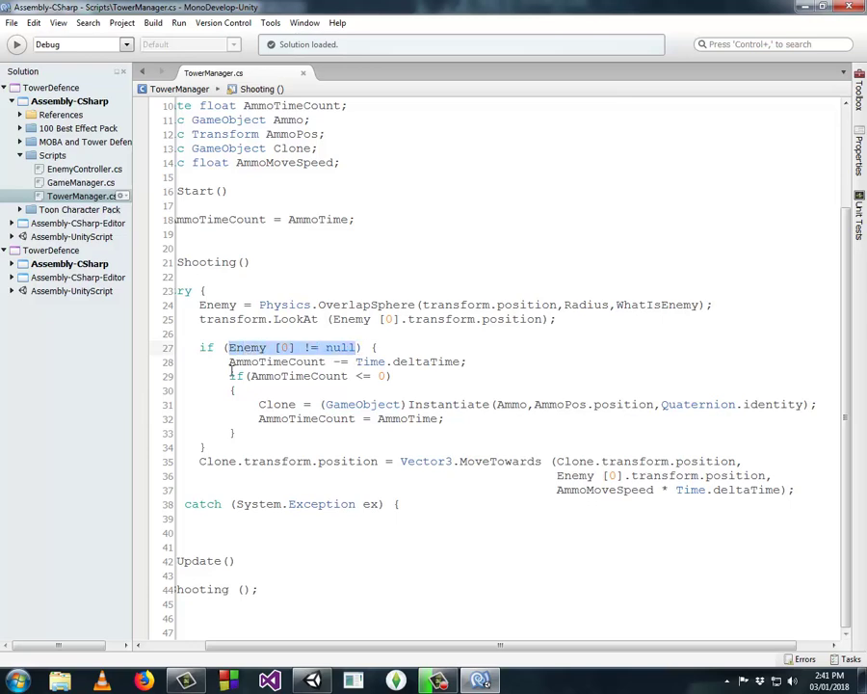
left_click_drag(258, 405, 585, 409)
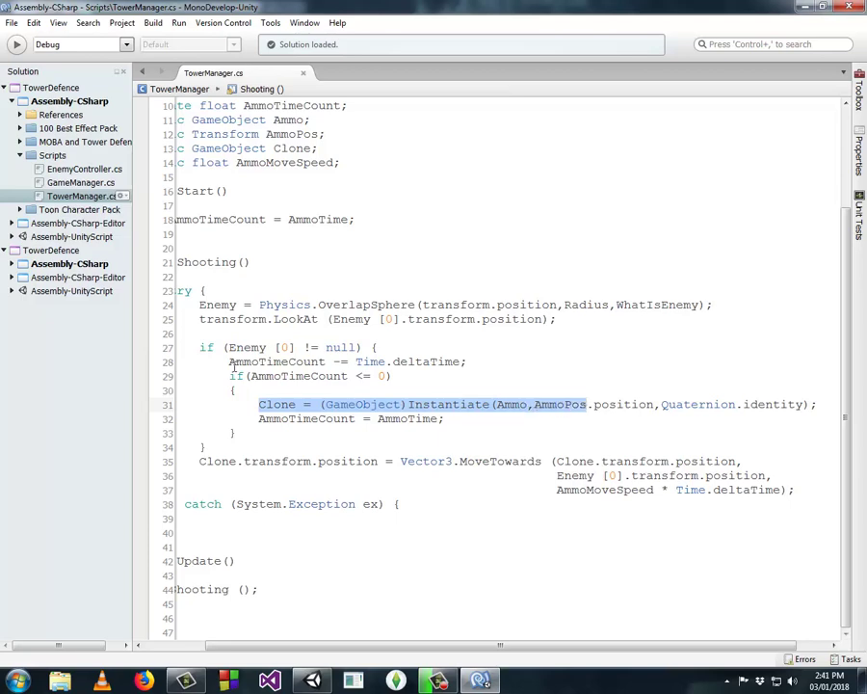
left_click_drag(229, 361, 490, 371)
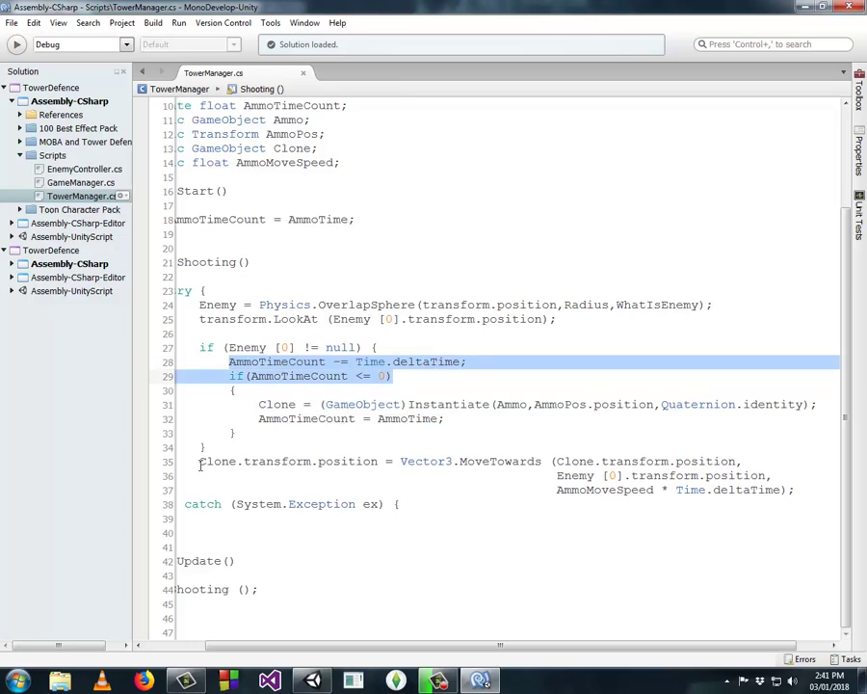
mouse_move(200, 462)
left_mouse_down()
mouse_move(629, 477)
mouse_move(713, 497)
left_mouse_up()
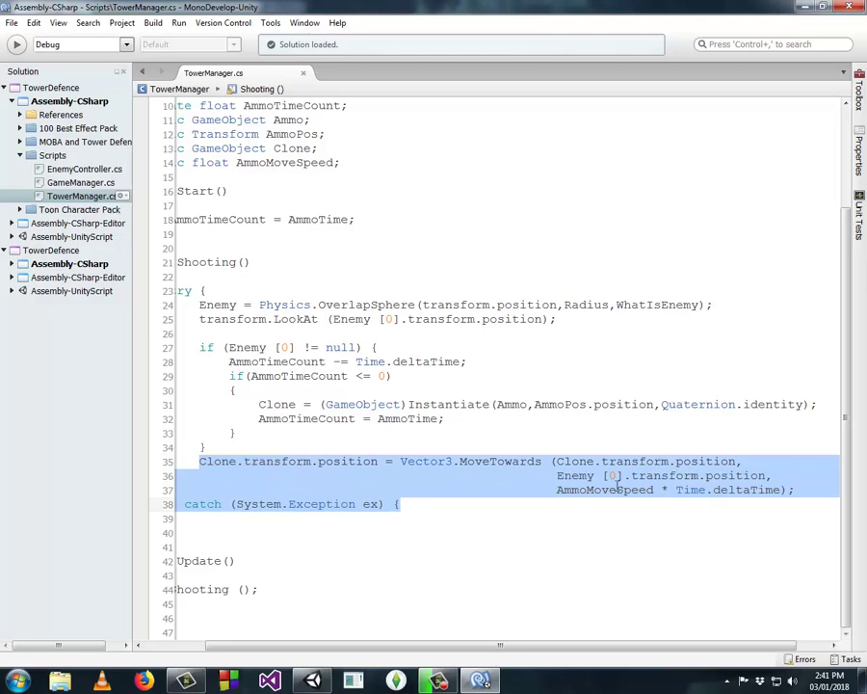
mouse_move(557, 490)
left_mouse_down()
mouse_move(676, 502)
mouse_move(648, 493)
left_mouse_up()
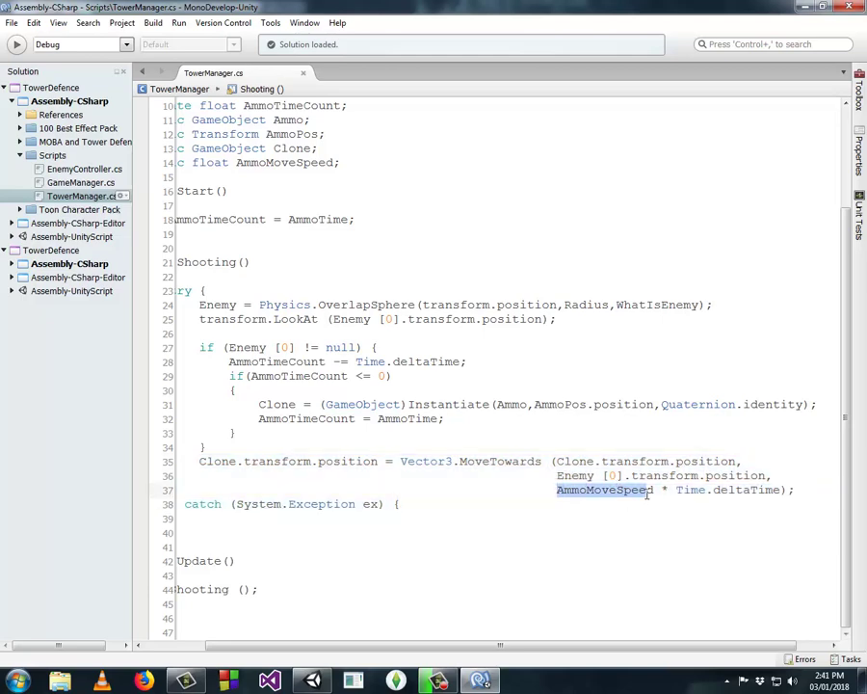
left_click(439, 417)
scroll(351, 631, "left", 2)
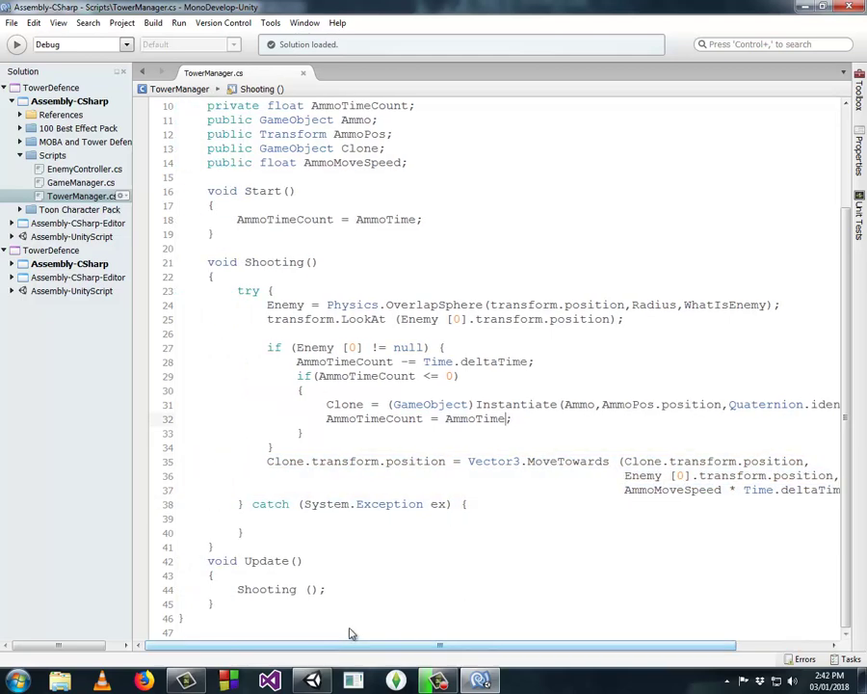
scroll(441, 620, "right", 2)
scroll(364, 616, "left", 2)
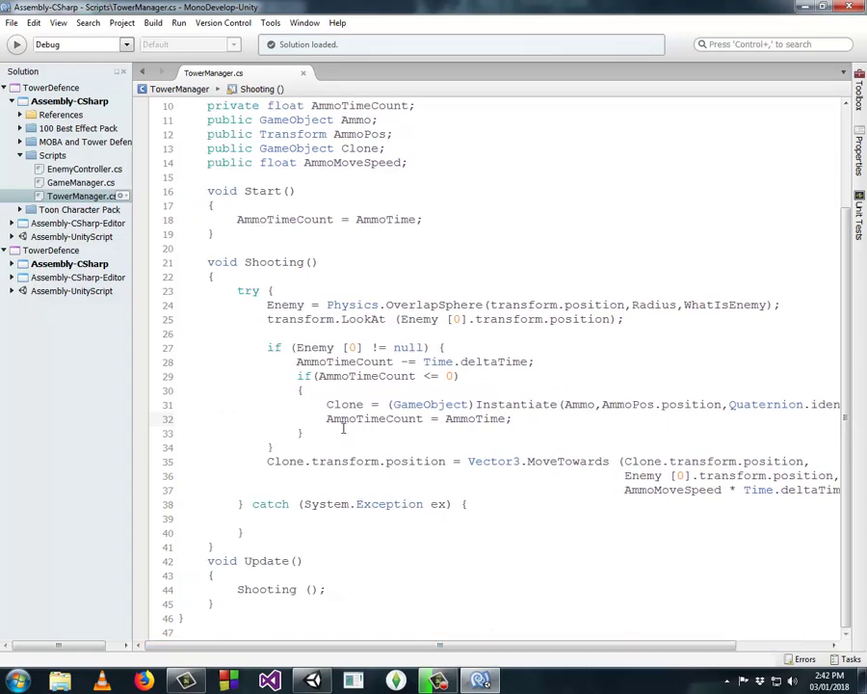
scroll(482, 579, "up", 1)
scroll(513, 572, "down", 1)
left_click_drag(501, 646, 546, 645)
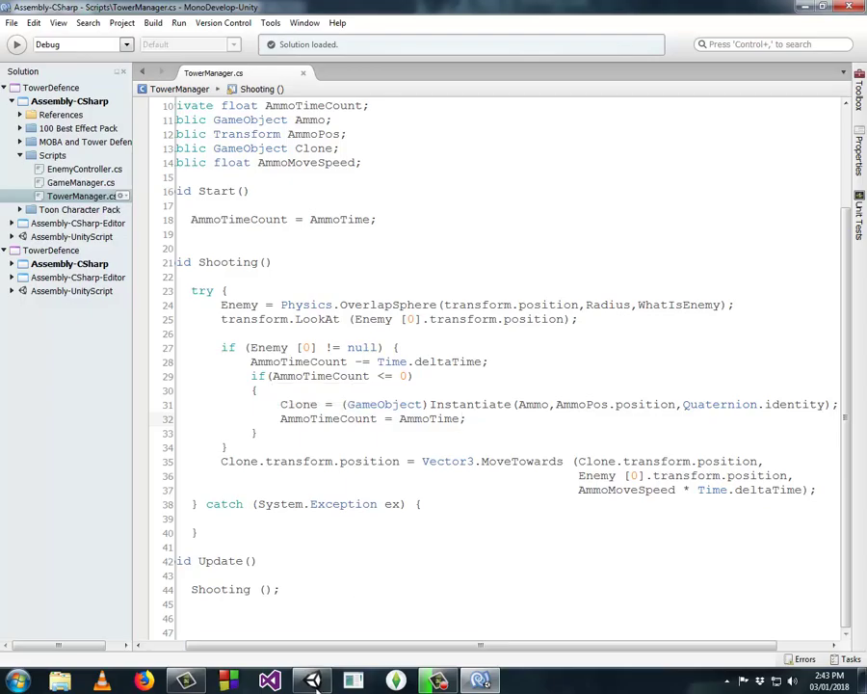
Back in Unity, save the TD scene and then the TowerDefence project from the File menu
key("alt+Tab")
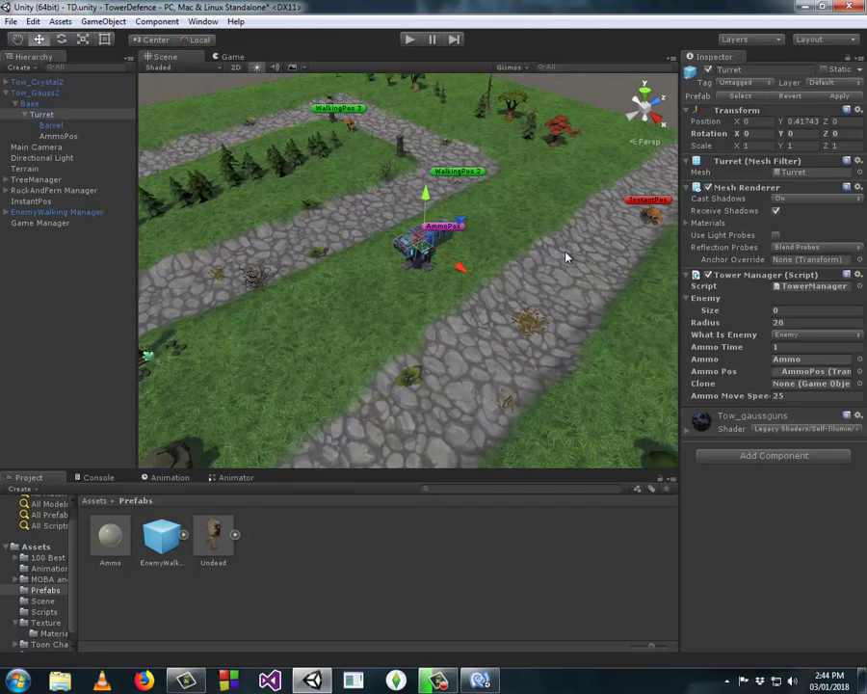
left_click(10, 22)
left_click(44, 72)
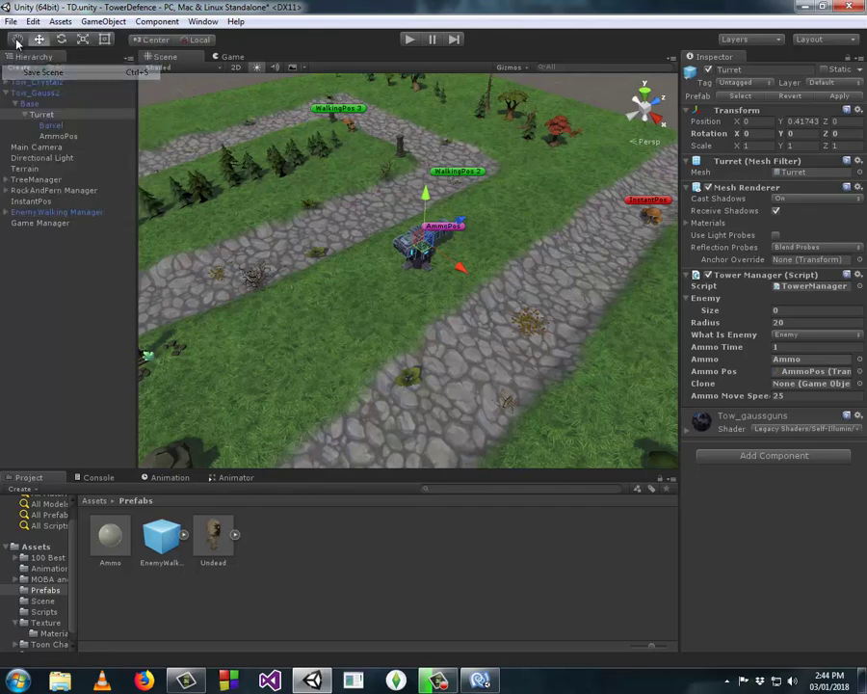
left_click(11, 21)
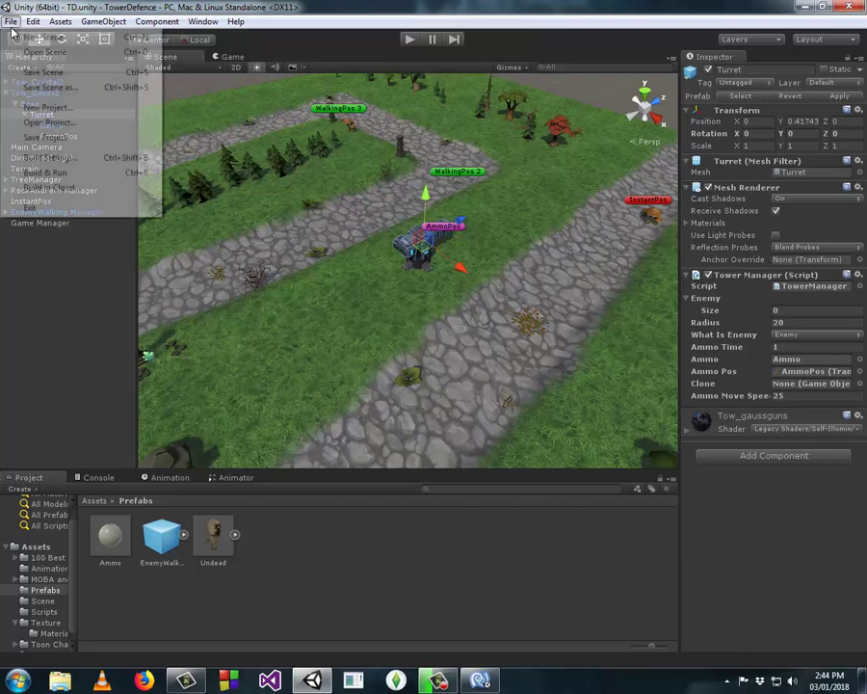
left_click(46, 138)
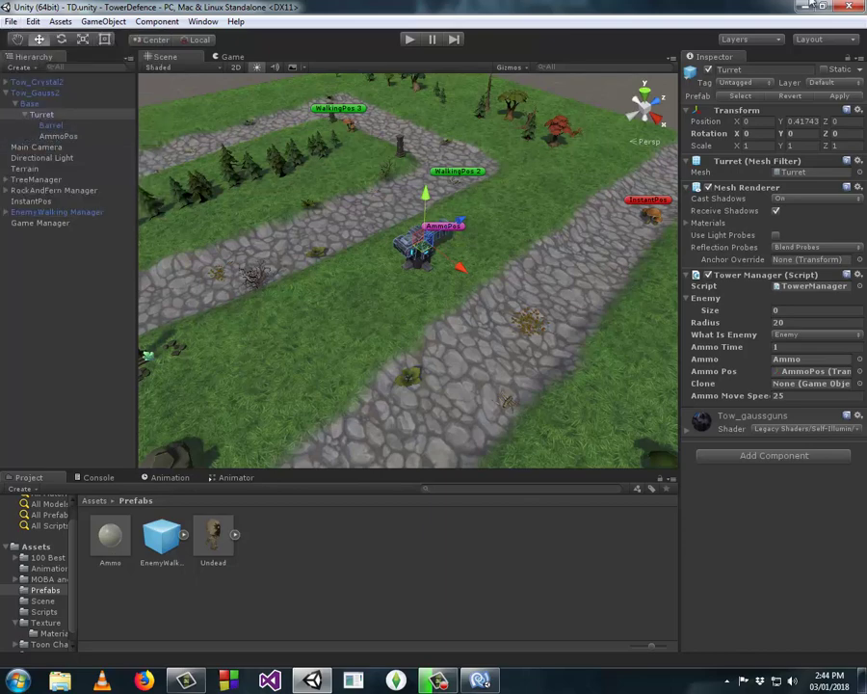